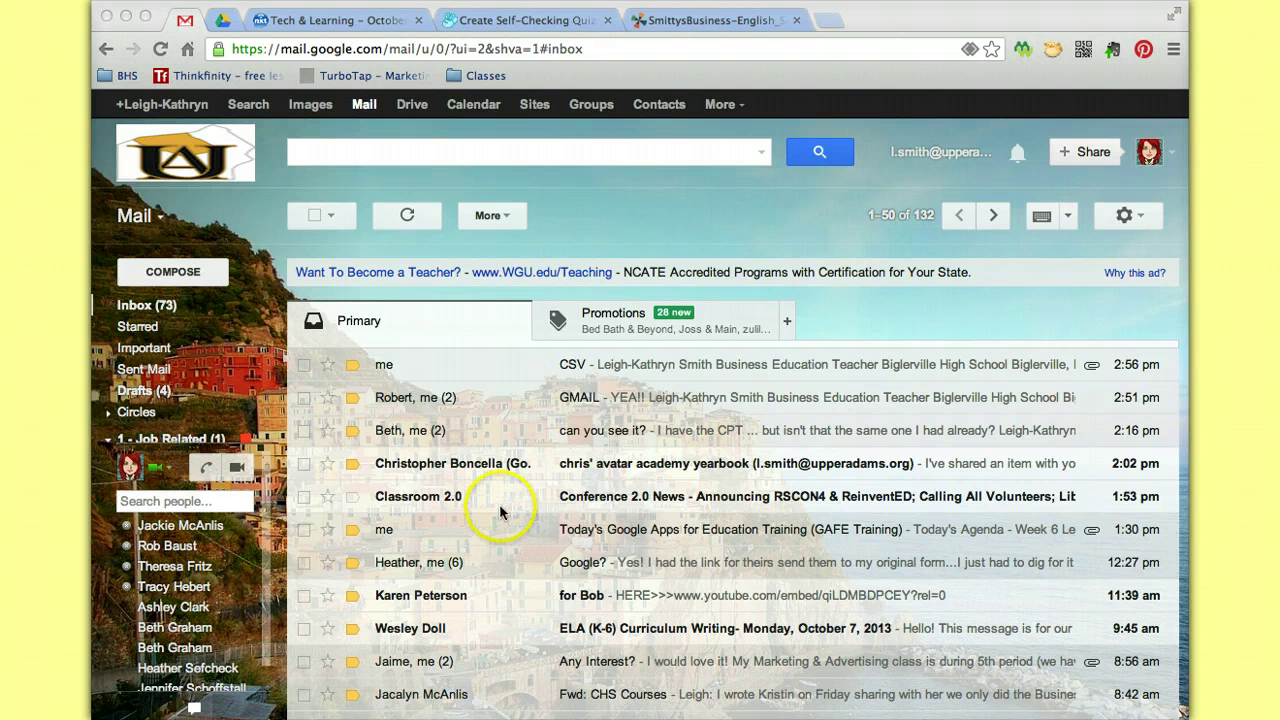
Start a new message addressed to a first contact picked from the suggestions.
scroll(499, 504, down, 1)
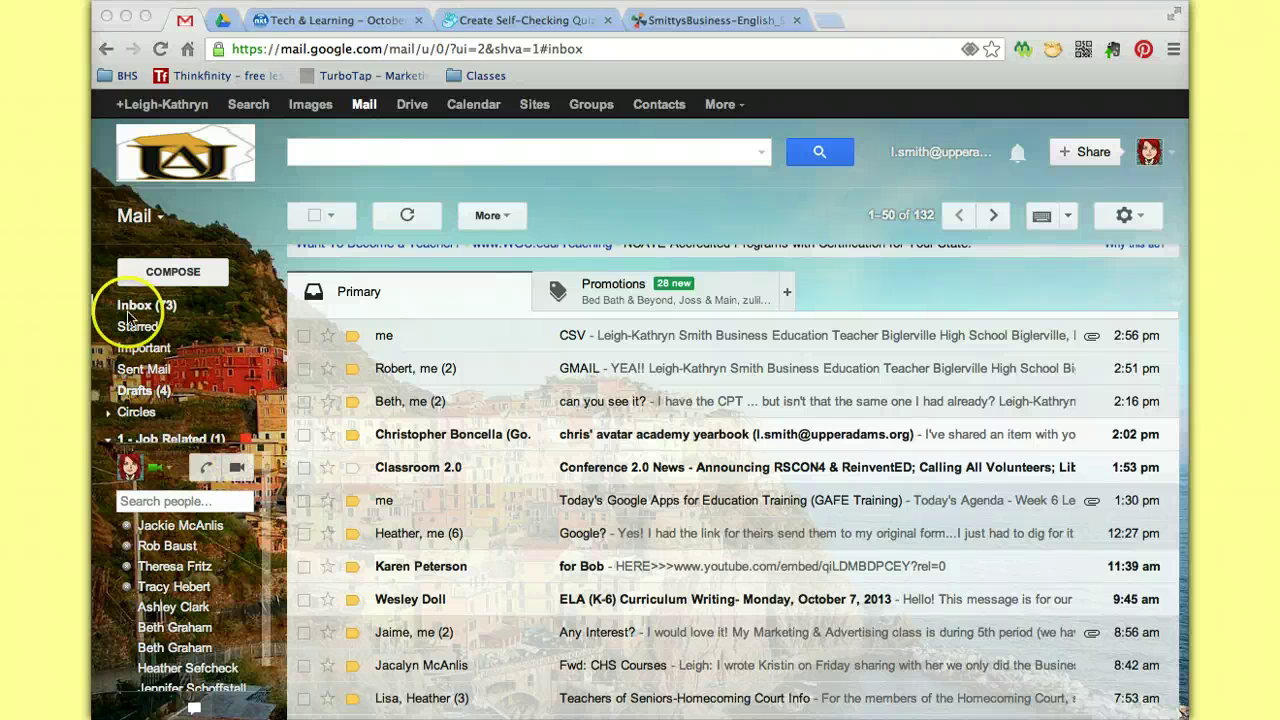
click(170, 276)
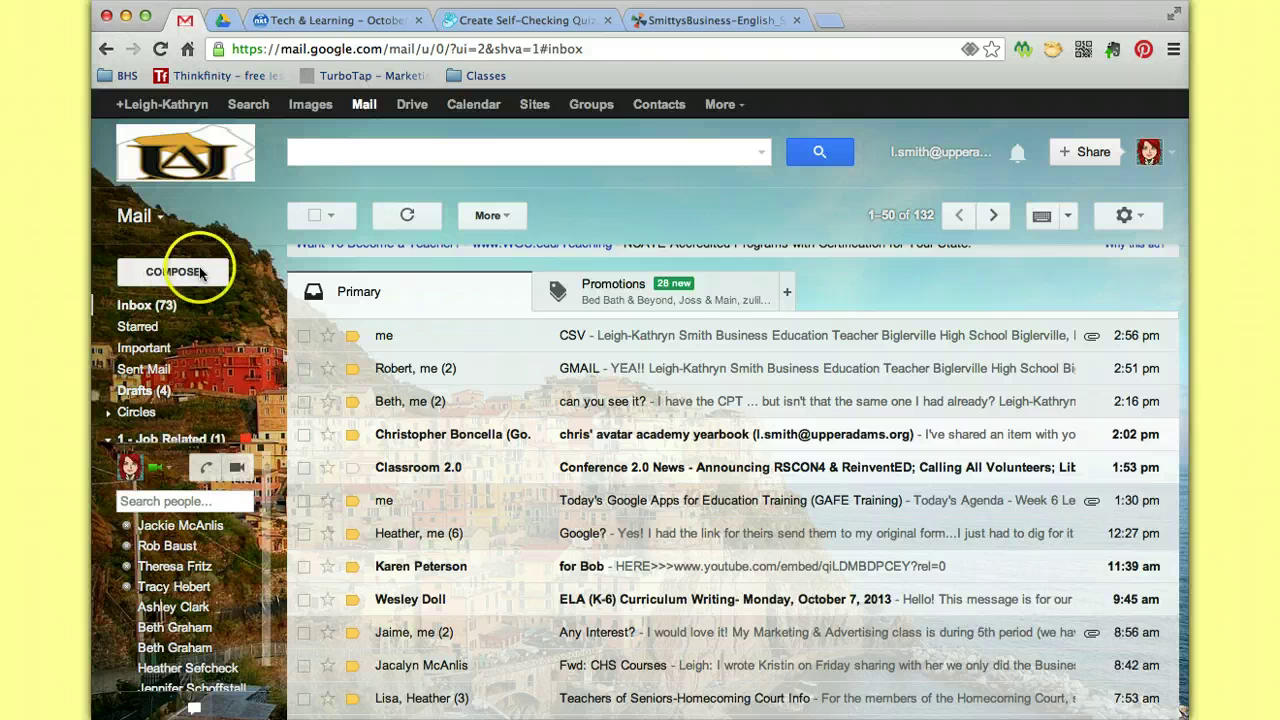
click(171, 276)
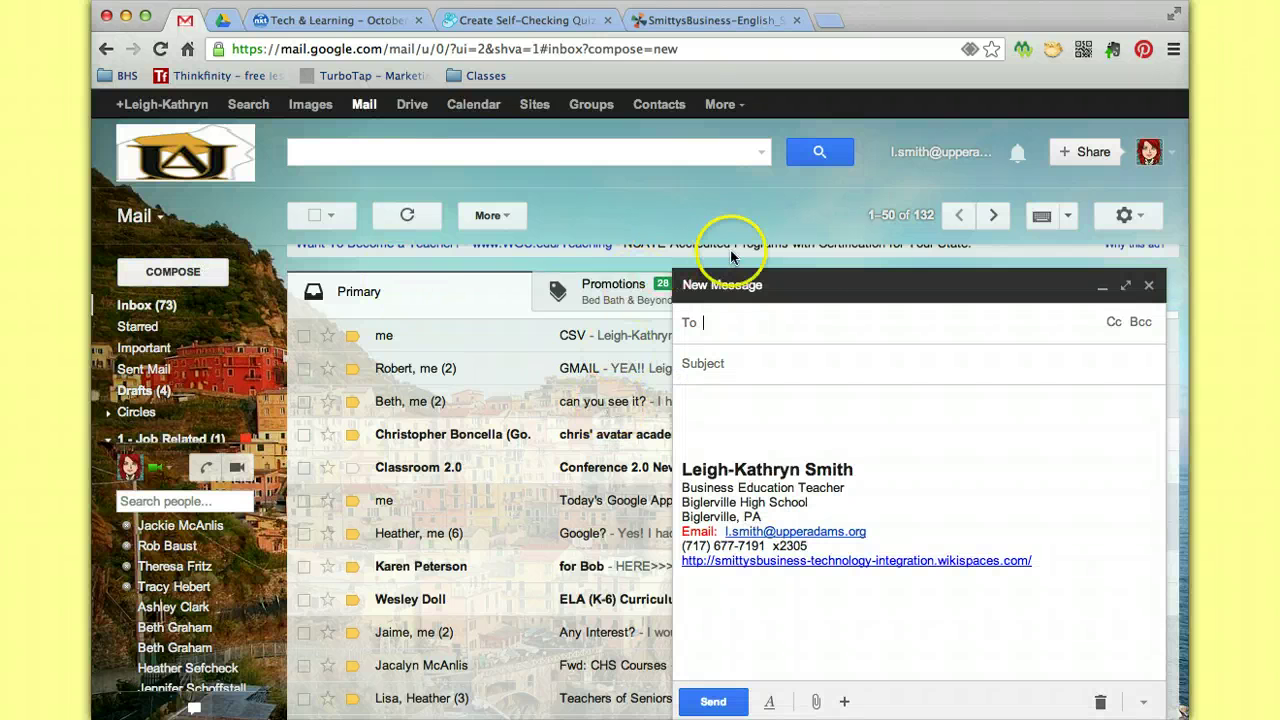
click(751, 330)
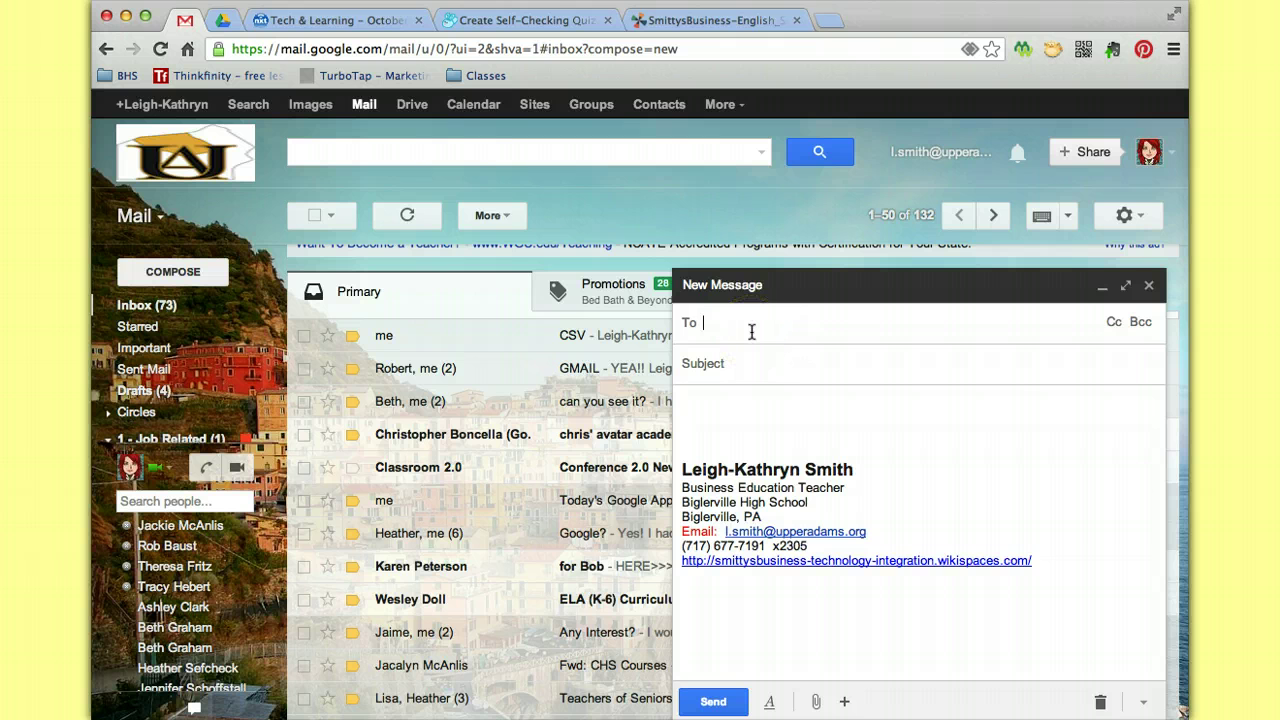
text(heath)
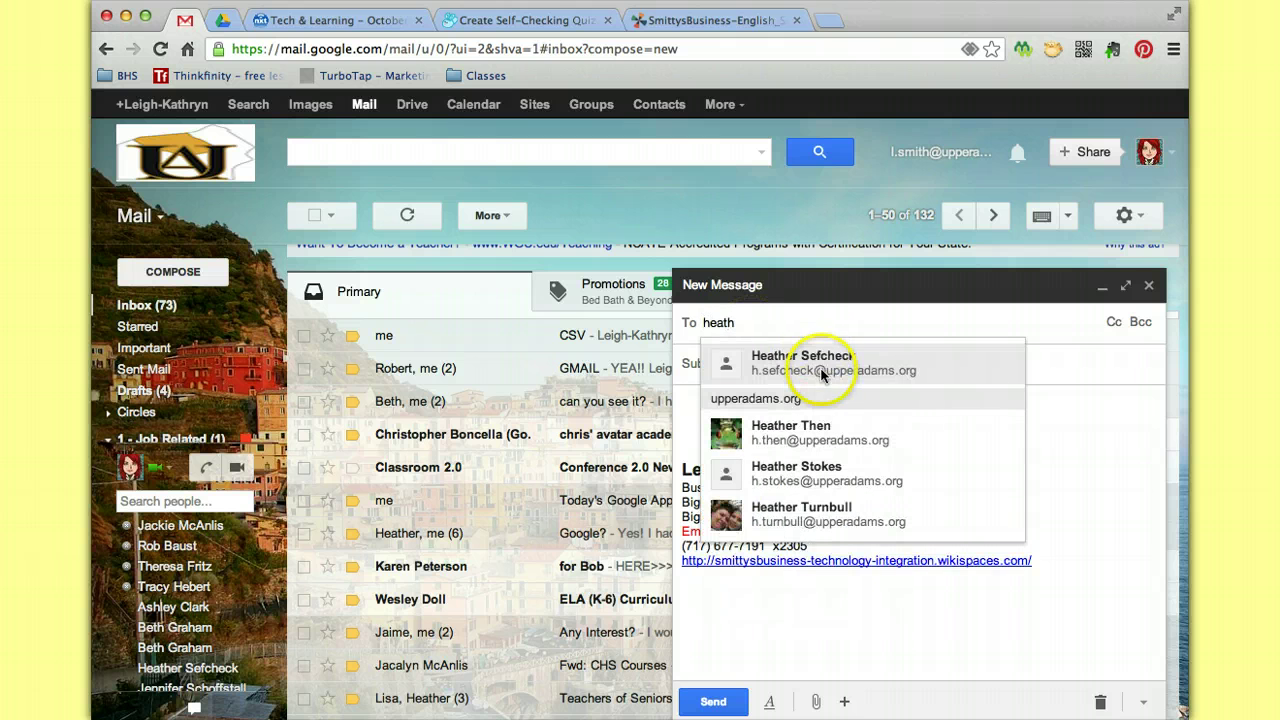
click(822, 372)
Enter the subject 'Google' and add a second contact to the To field.
click(767, 368)
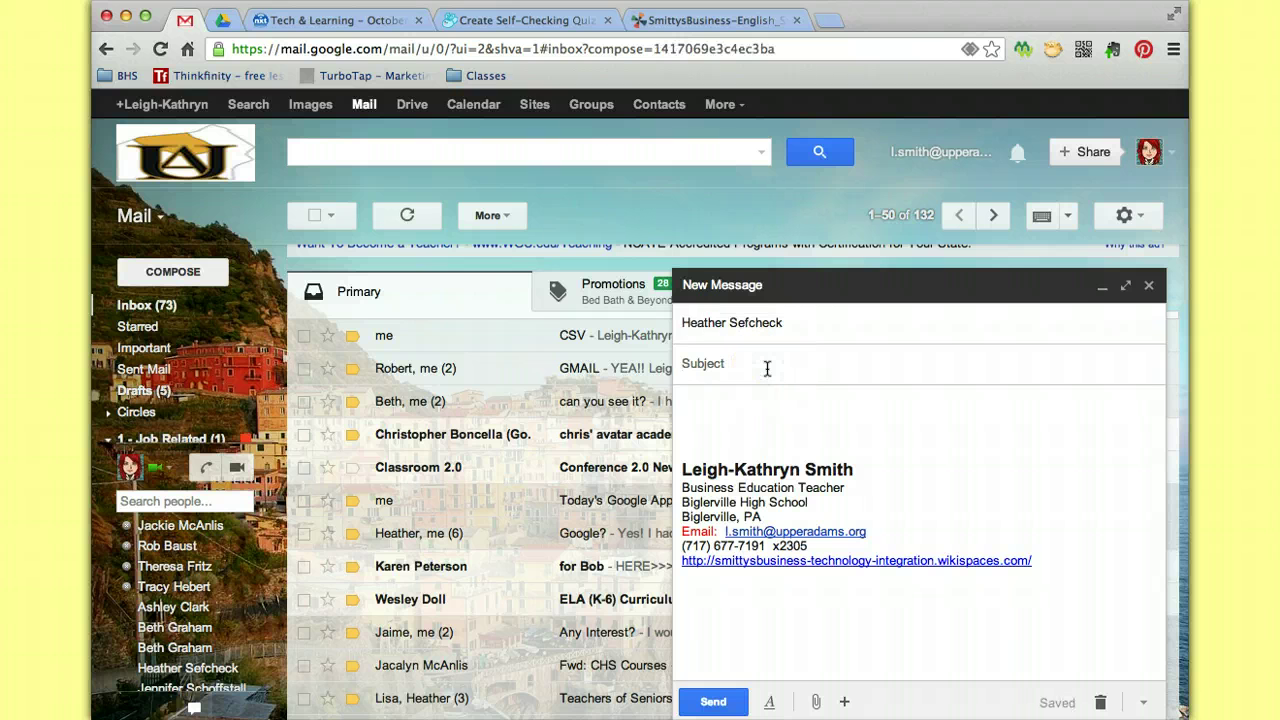
text(Google)
click(851, 426)
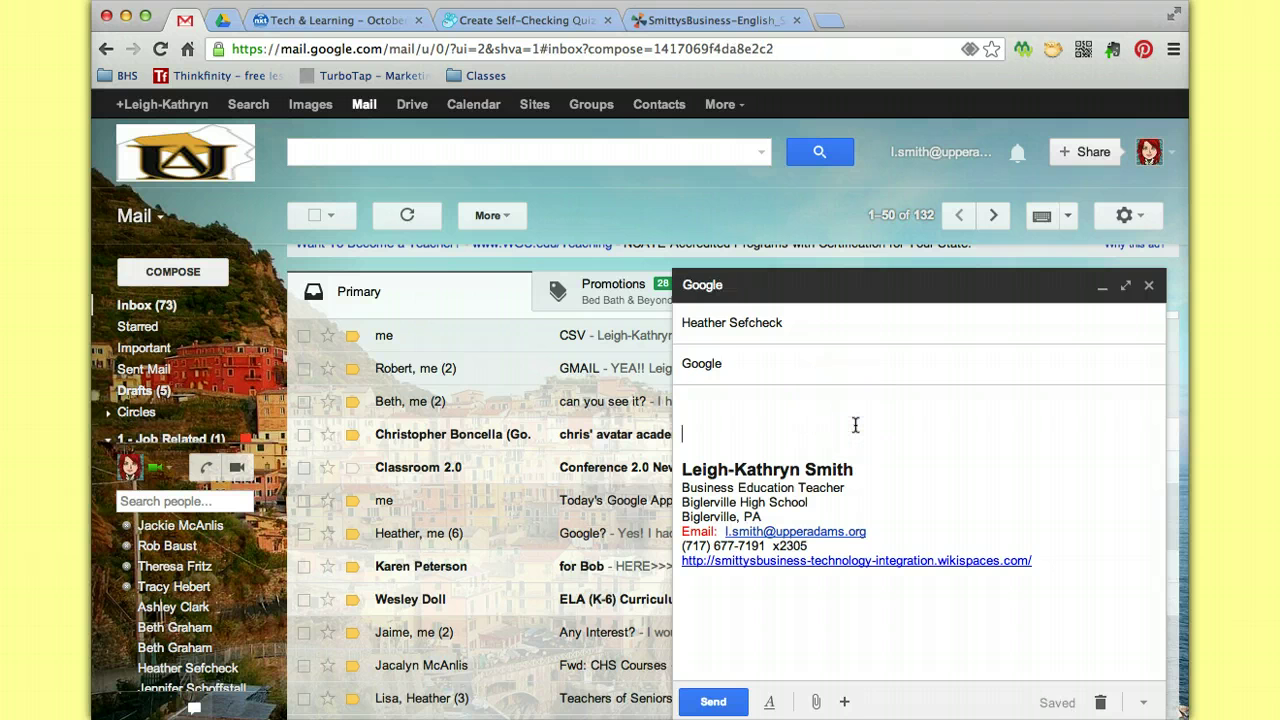
click(875, 326)
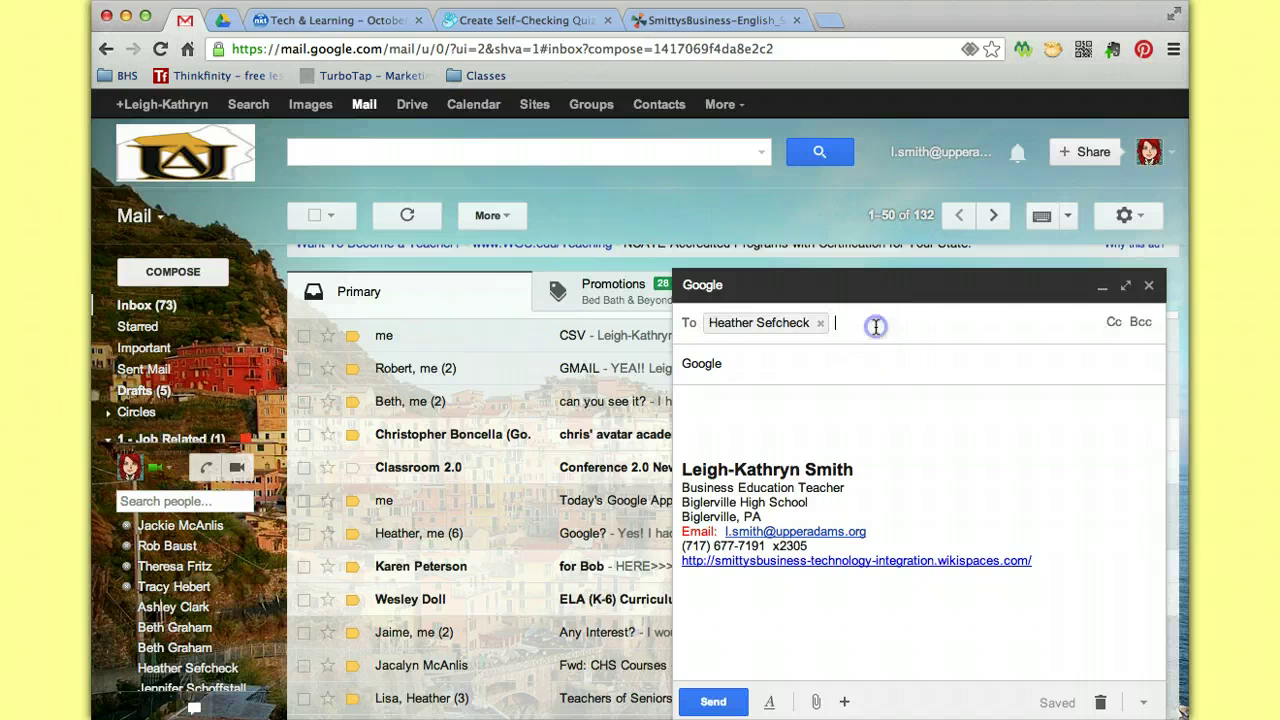
text(rob)
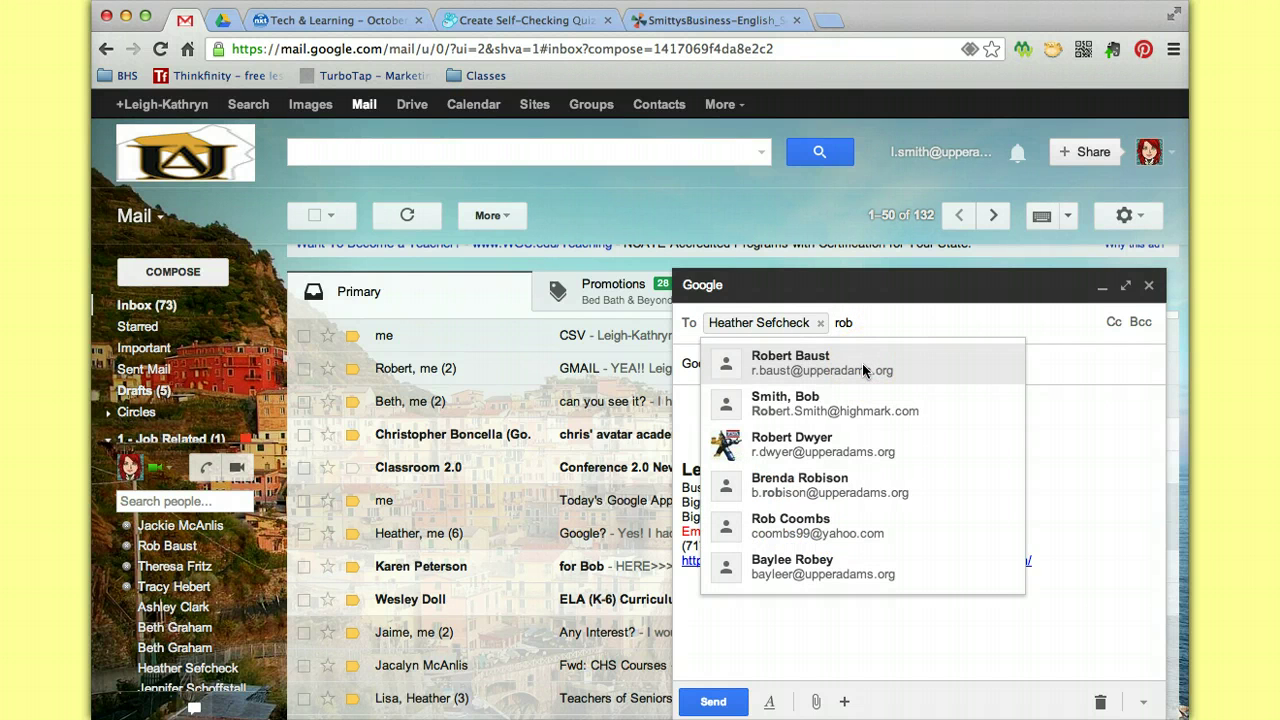
click(862, 363)
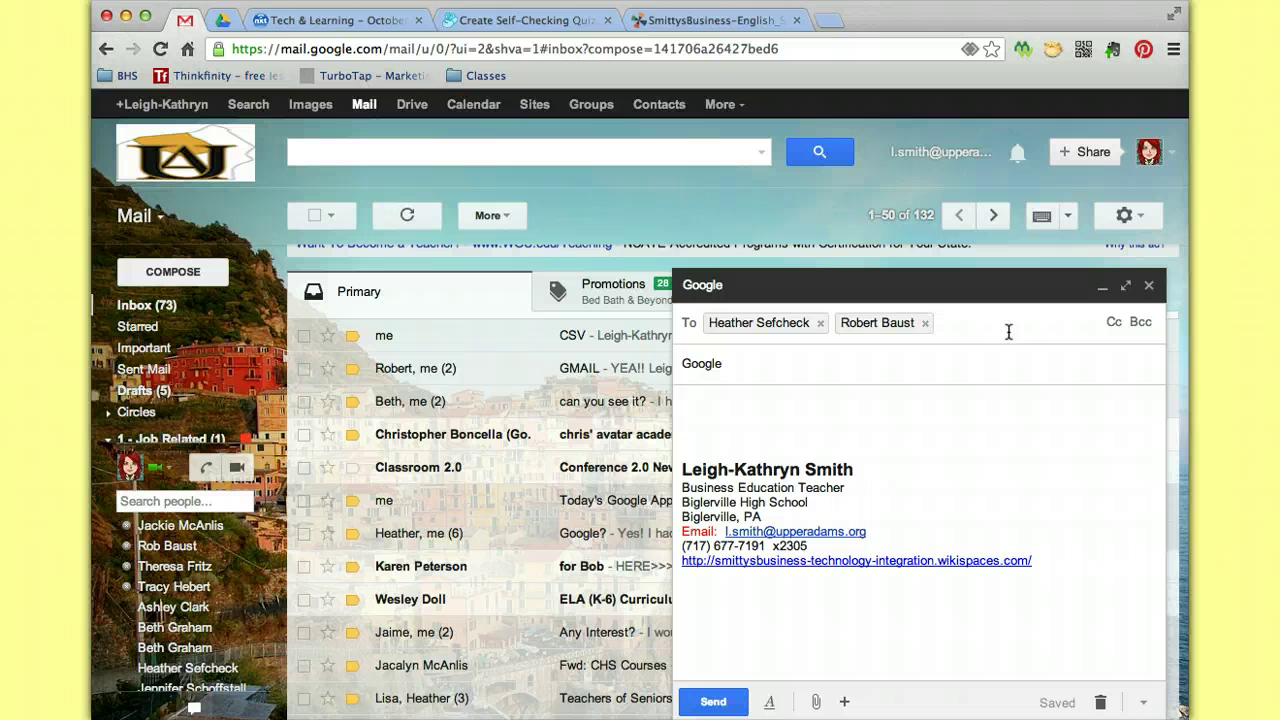
Add a suggested contact's address to the Cc field.
click(1114, 322)
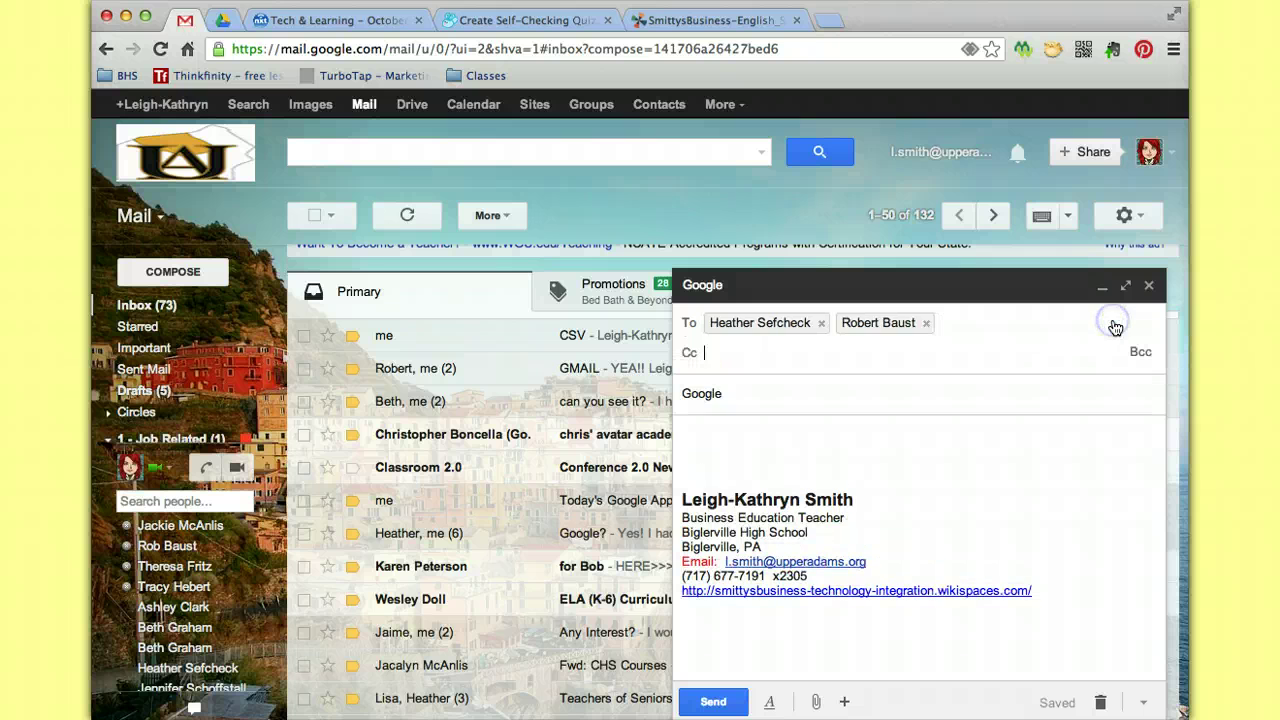
text(terri)
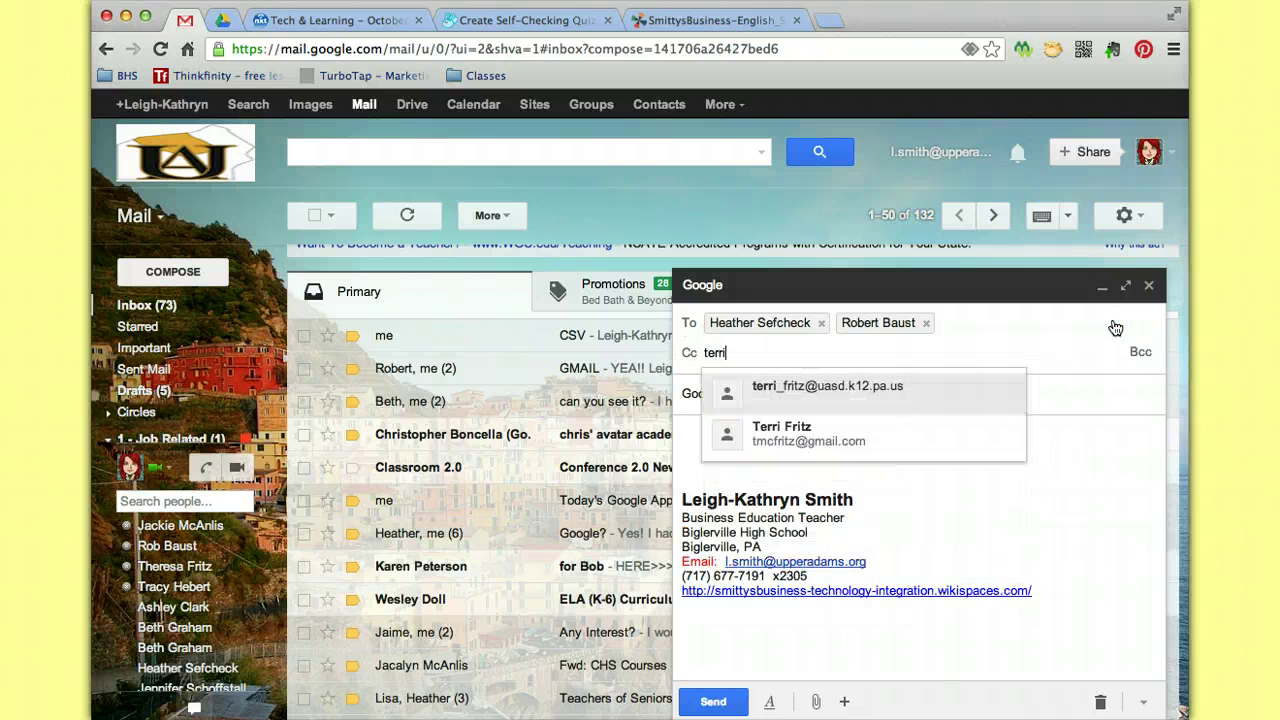
click(909, 388)
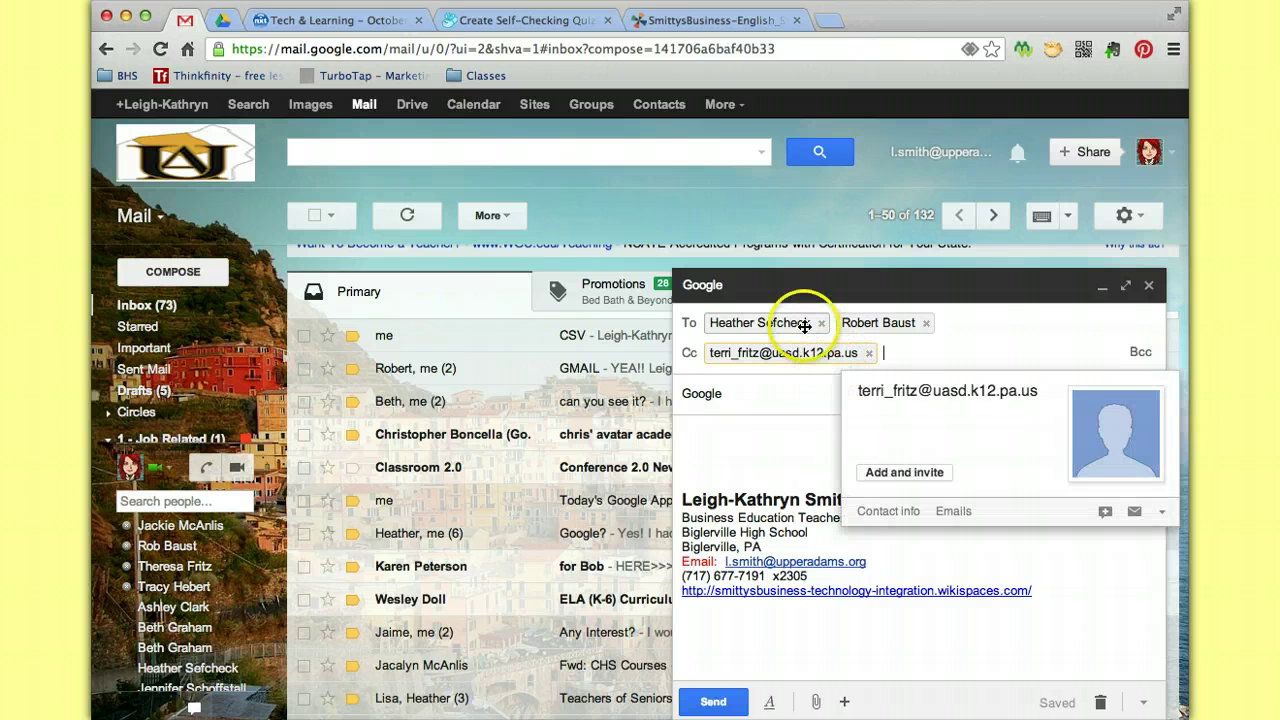
Blind-copy another colleague picked from the Bcc autocomplete list.
mouse_move(810, 324)
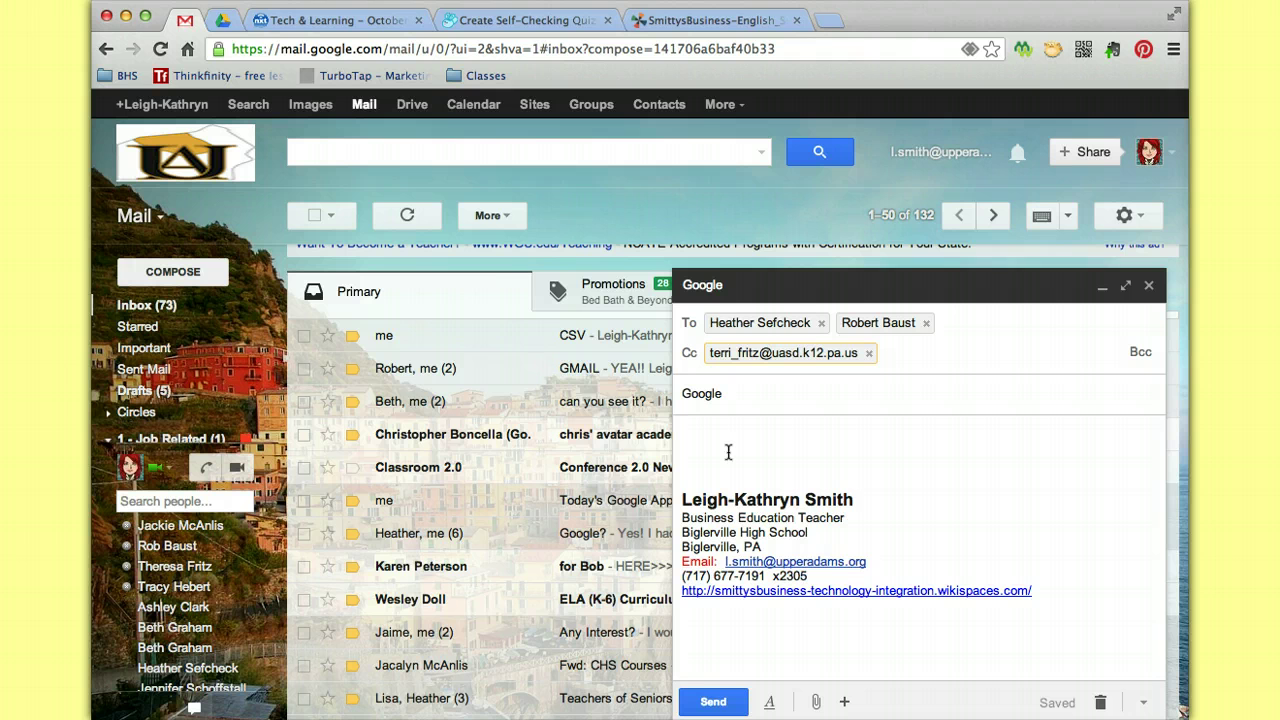
click(1140, 352)
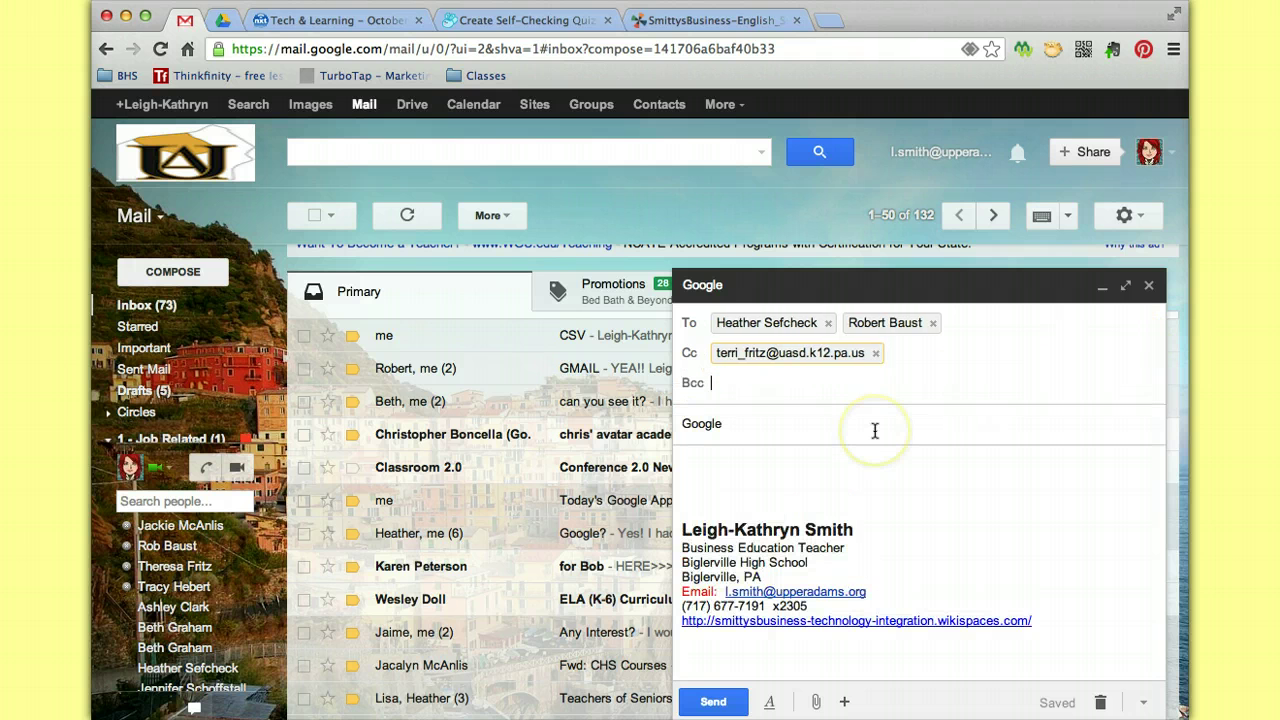
text(rich)
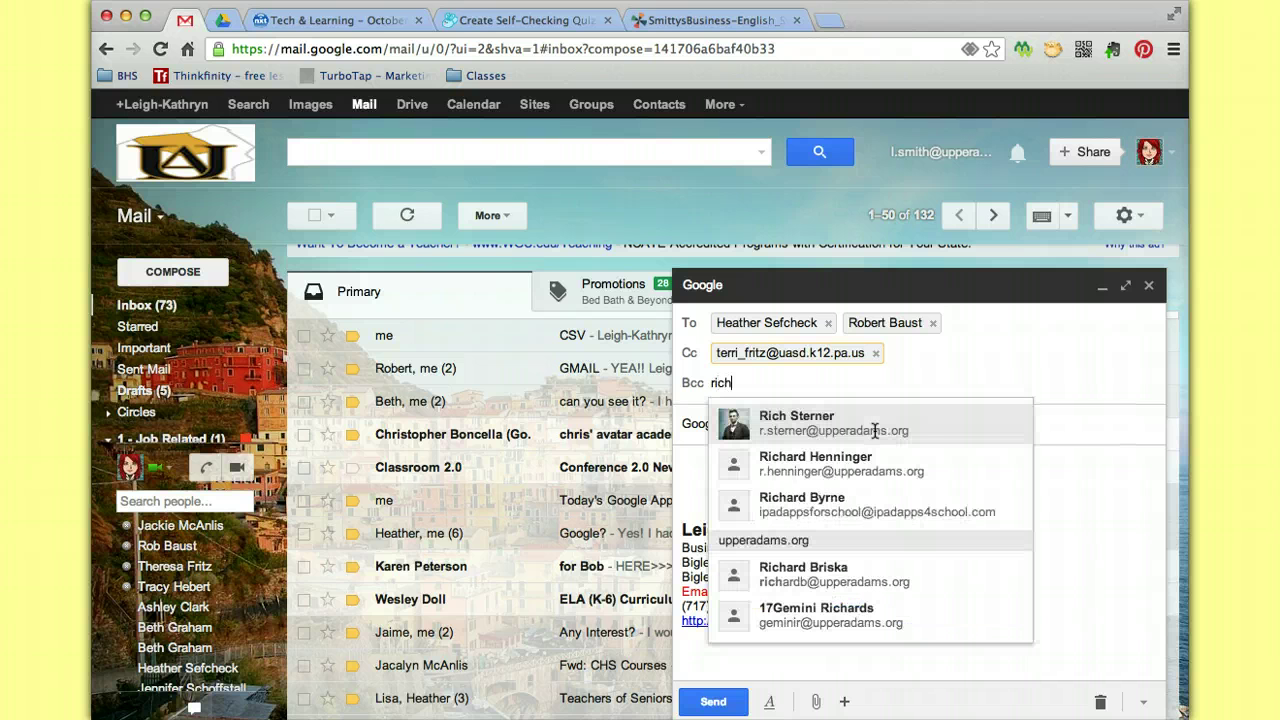
click(860, 425)
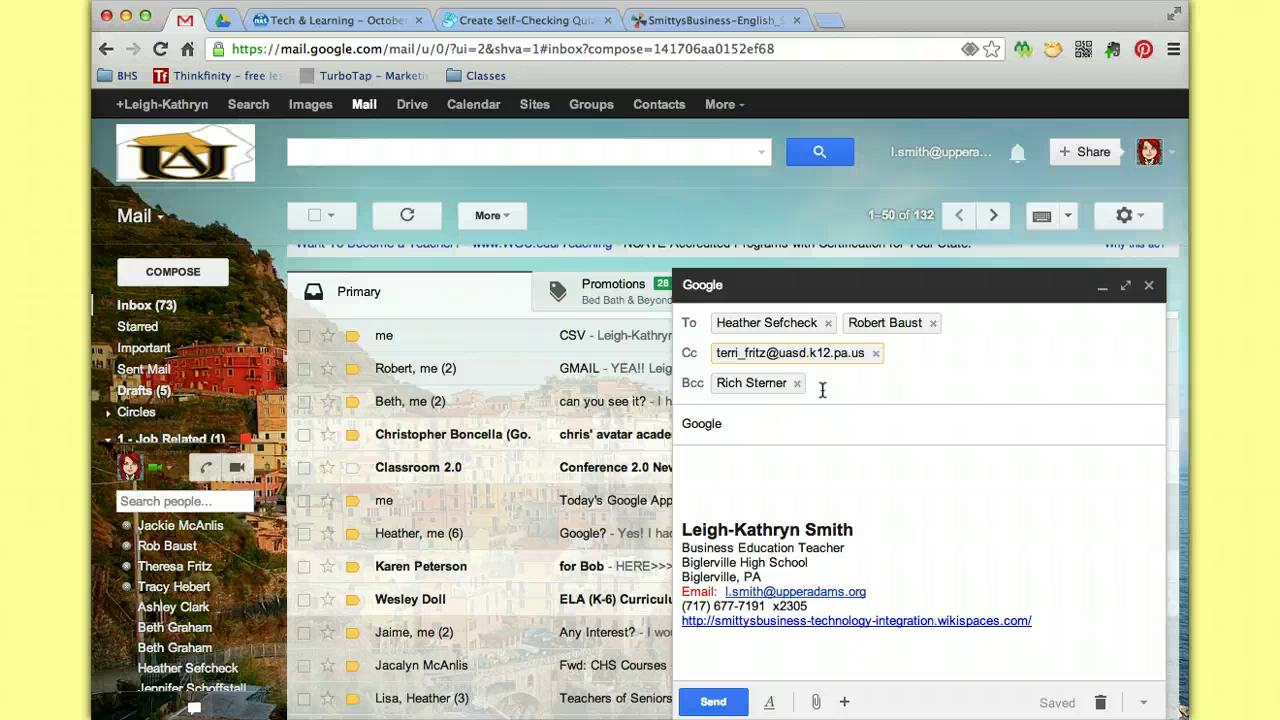
click(822, 390)
Type 'fsgdhfh' in the body and look through the attach-file and insert-photo options.
click(749, 471)
text(fsgdhfh)
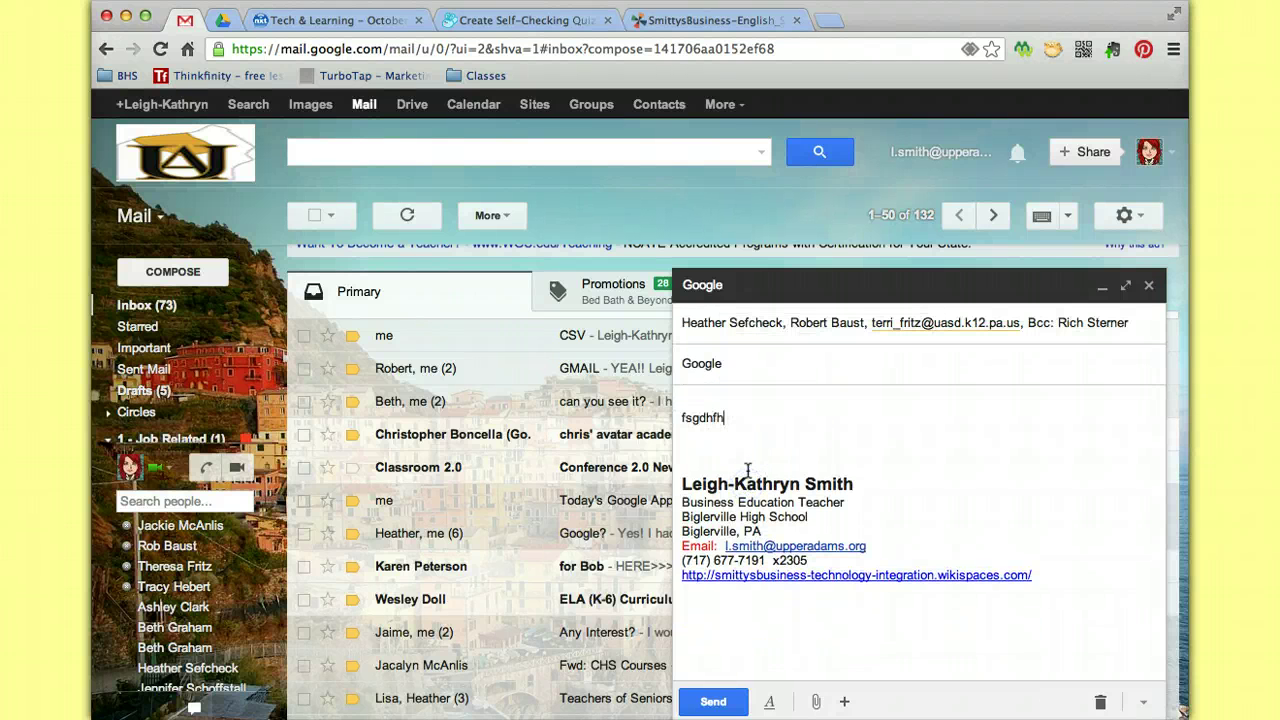
click(824, 478)
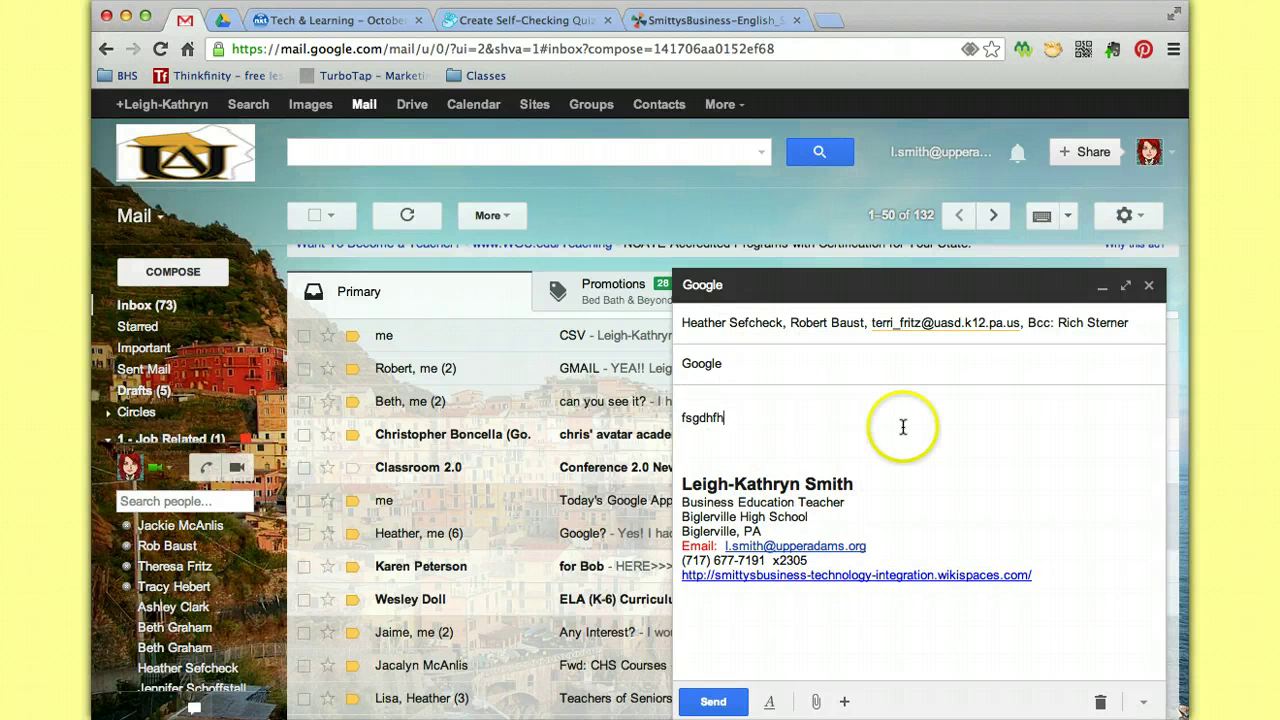
click(911, 513)
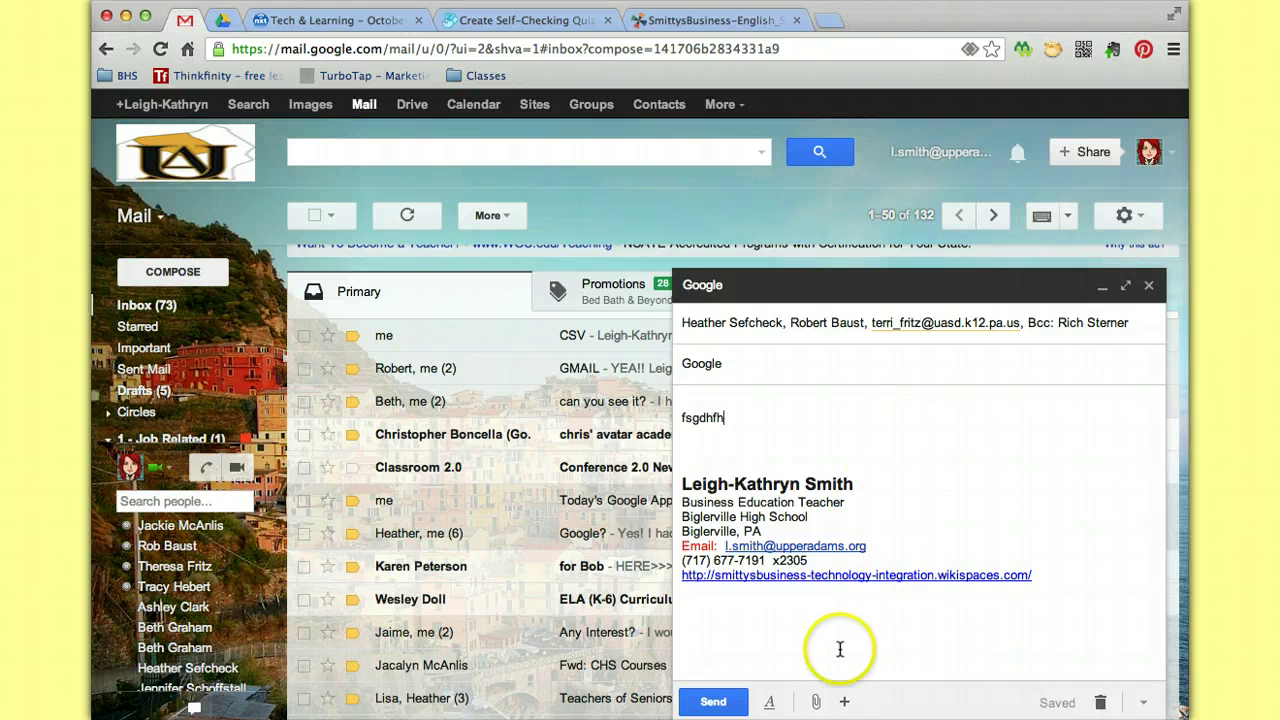
click(844, 701)
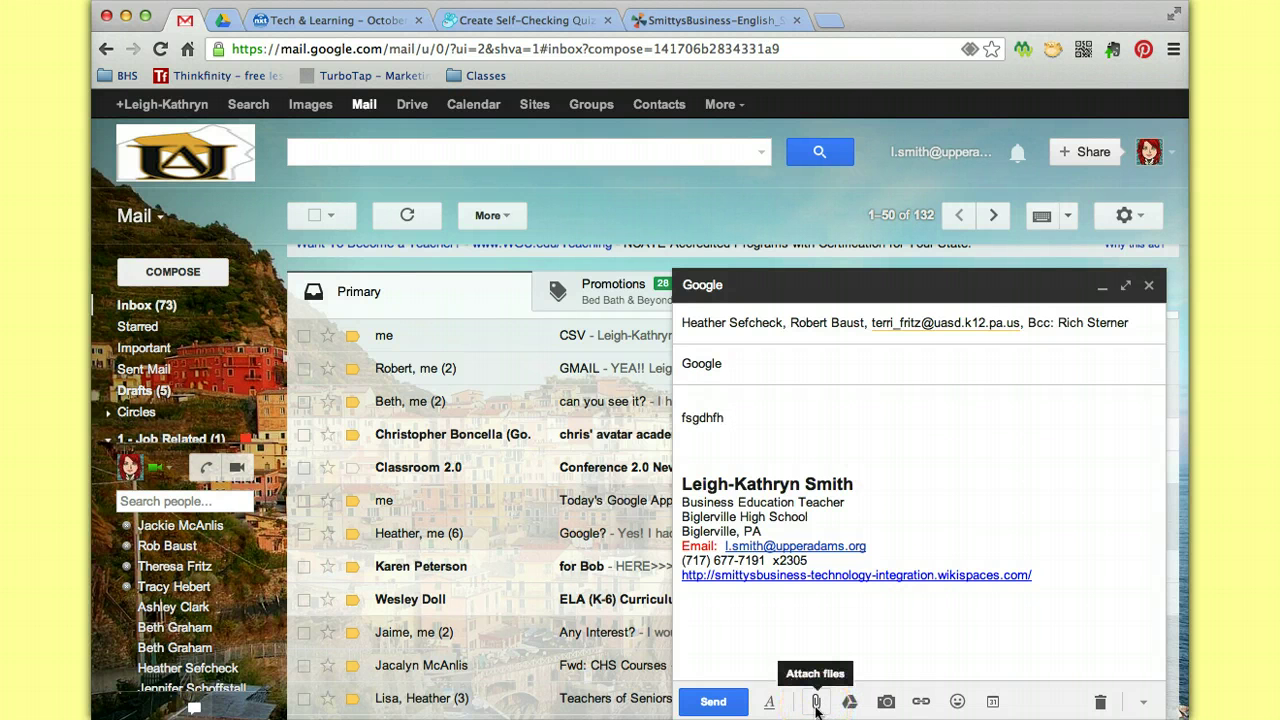
click(816, 703)
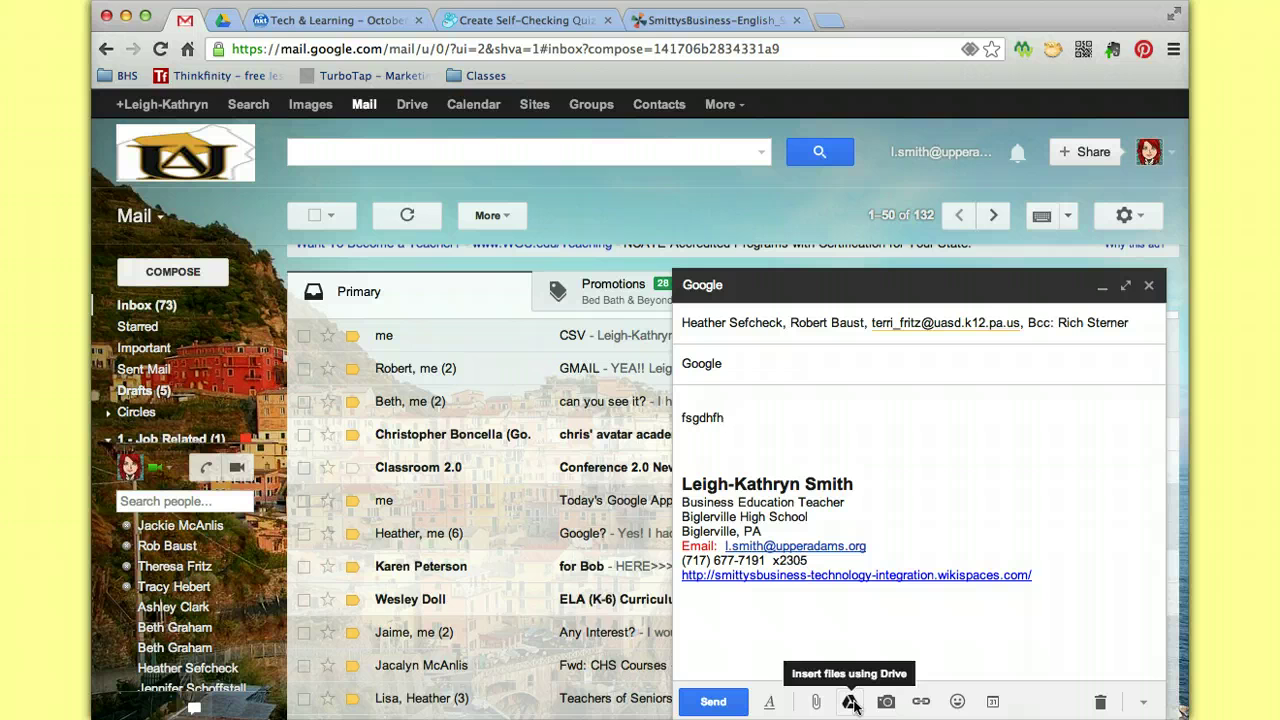
click(888, 704)
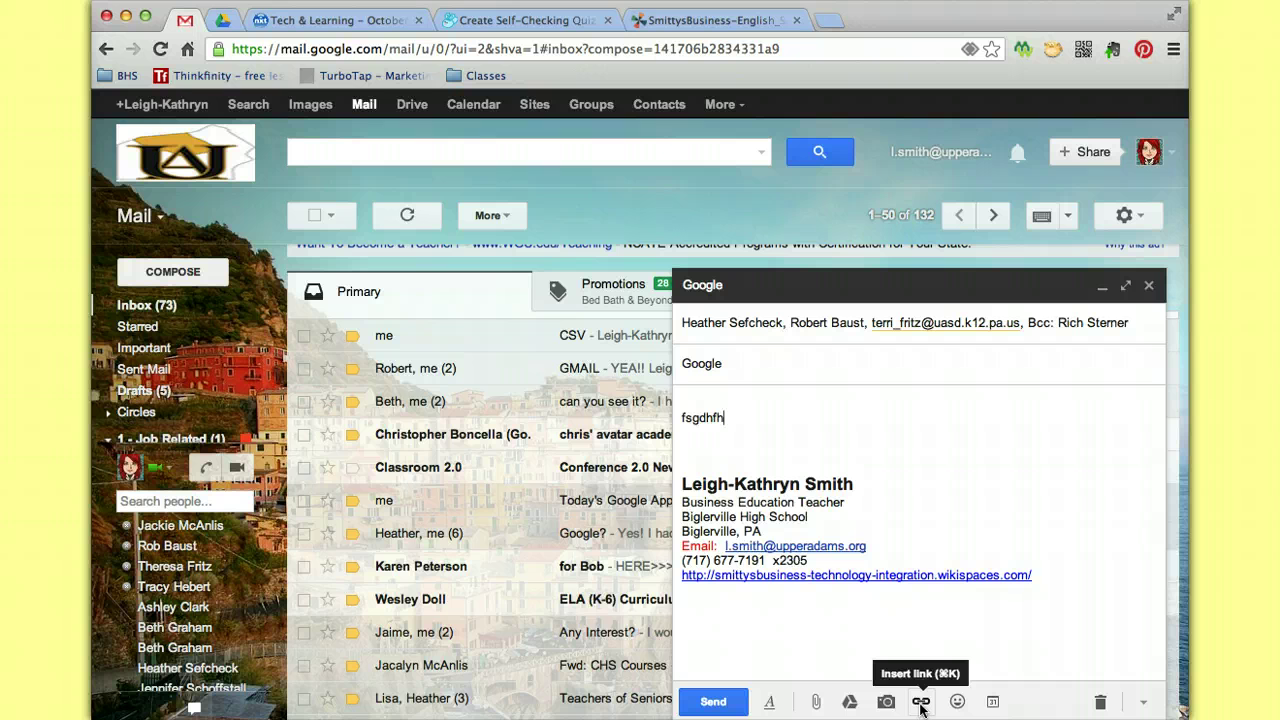
Insert a crab emoji plus a second emoji, then add the line 'jwefuwgh' below.
click(957, 702)
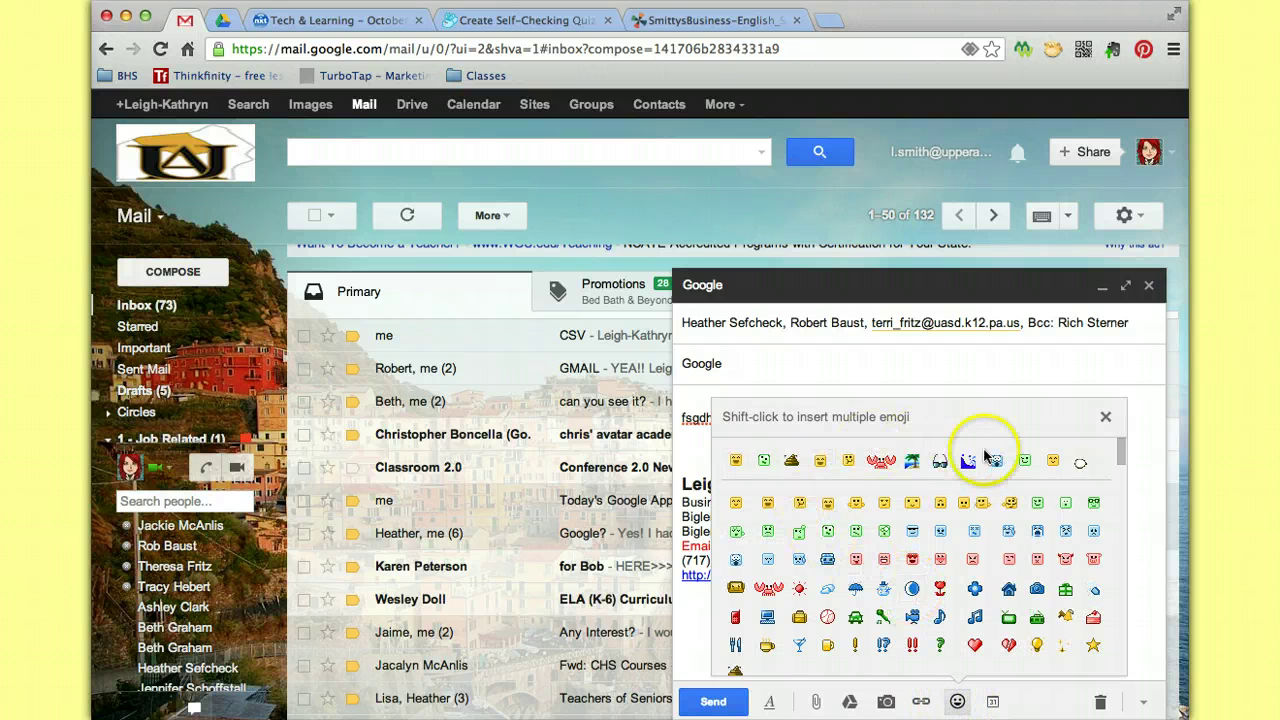
click(880, 461)
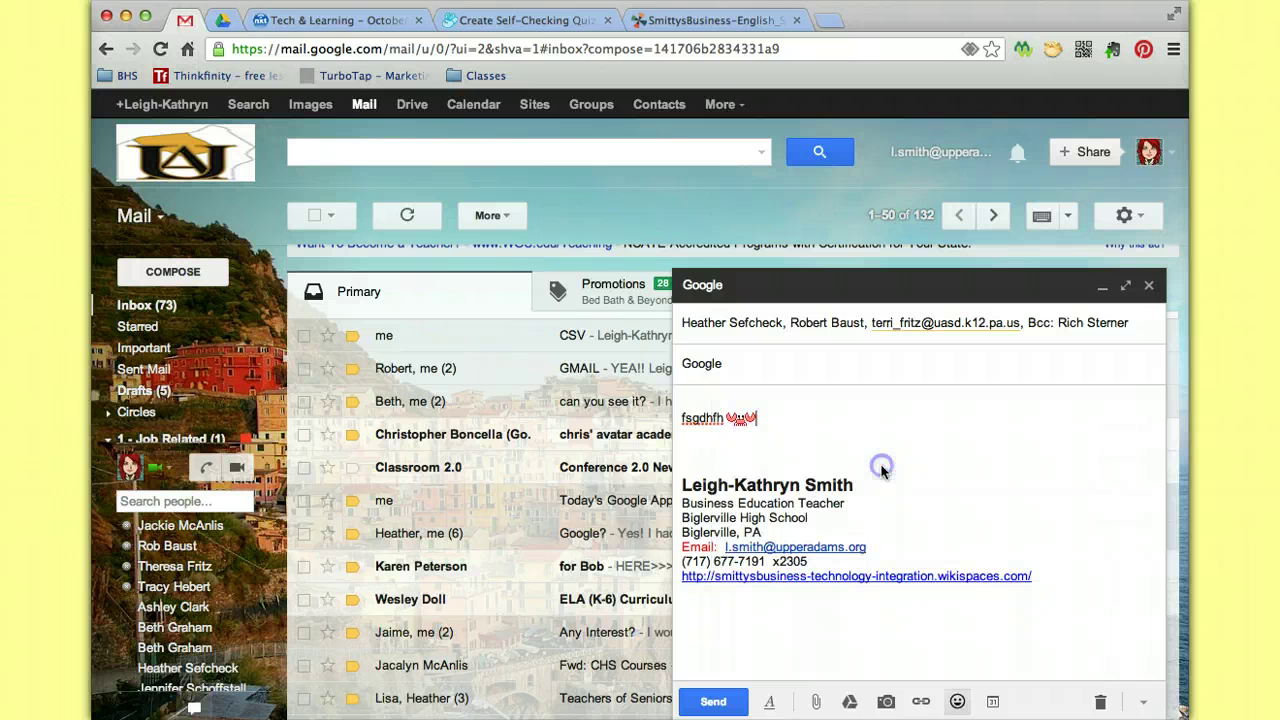
mouse_move(844, 701)
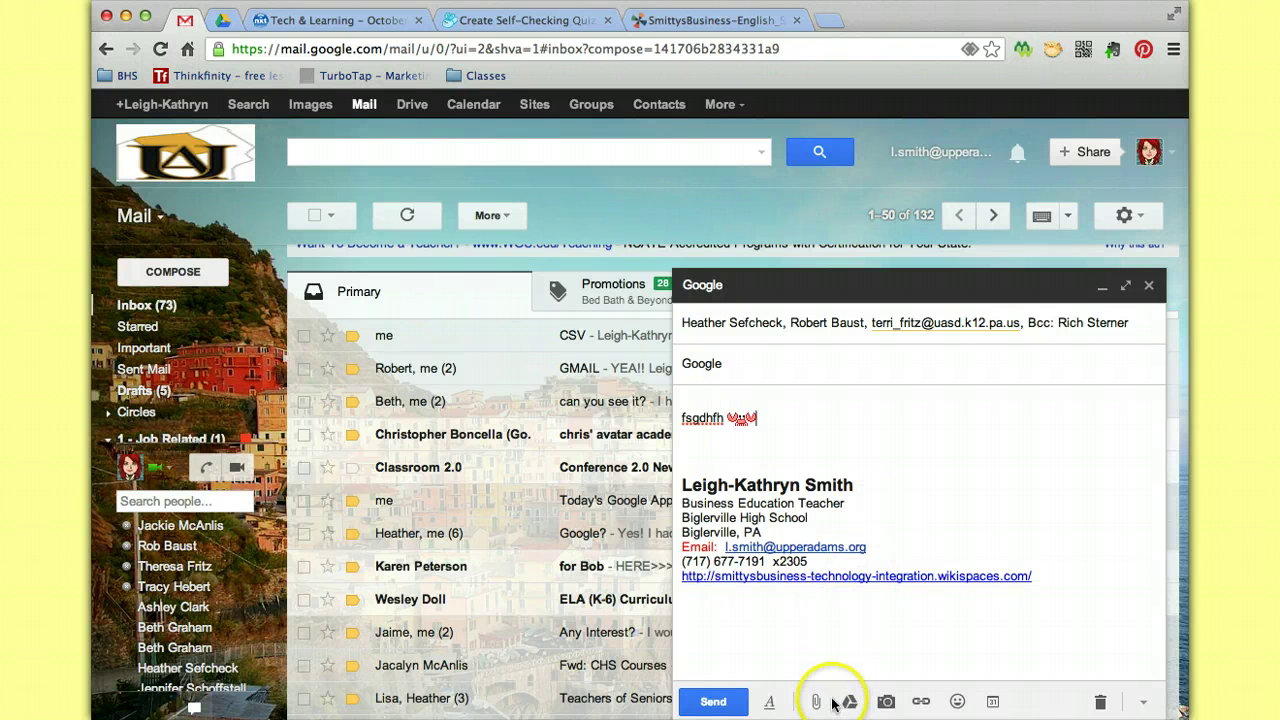
click(957, 701)
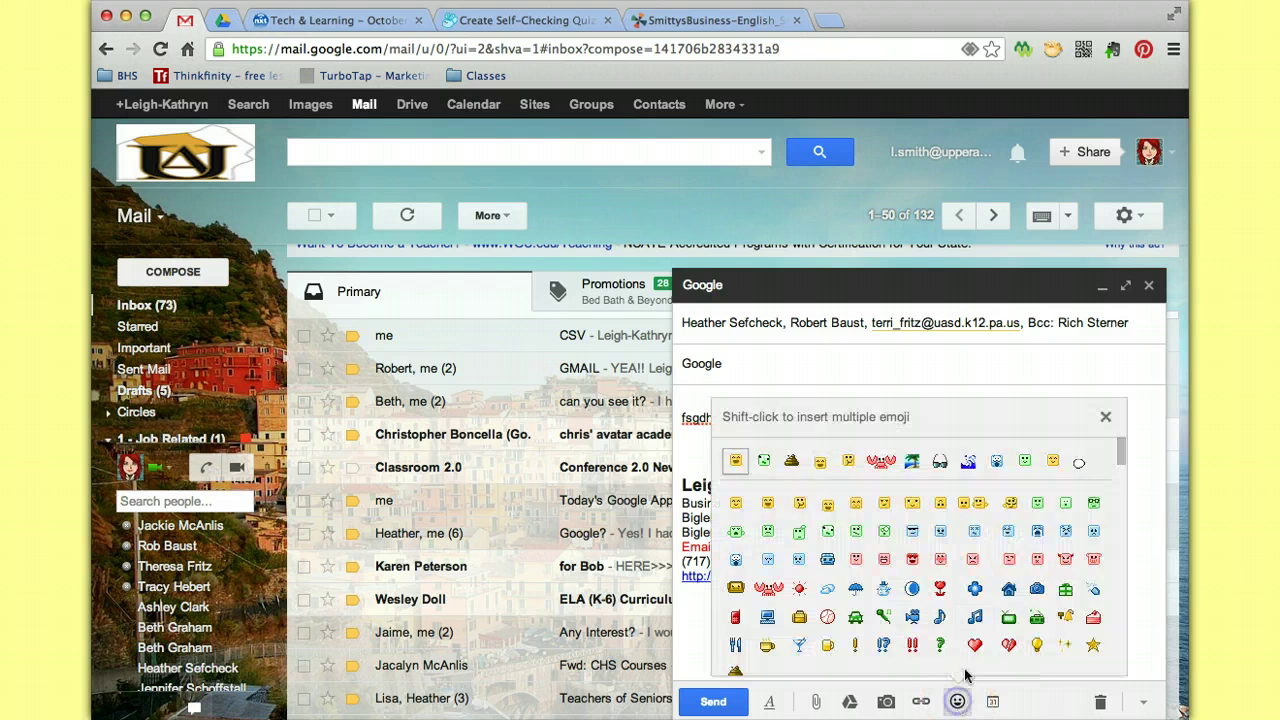
click(1081, 463)
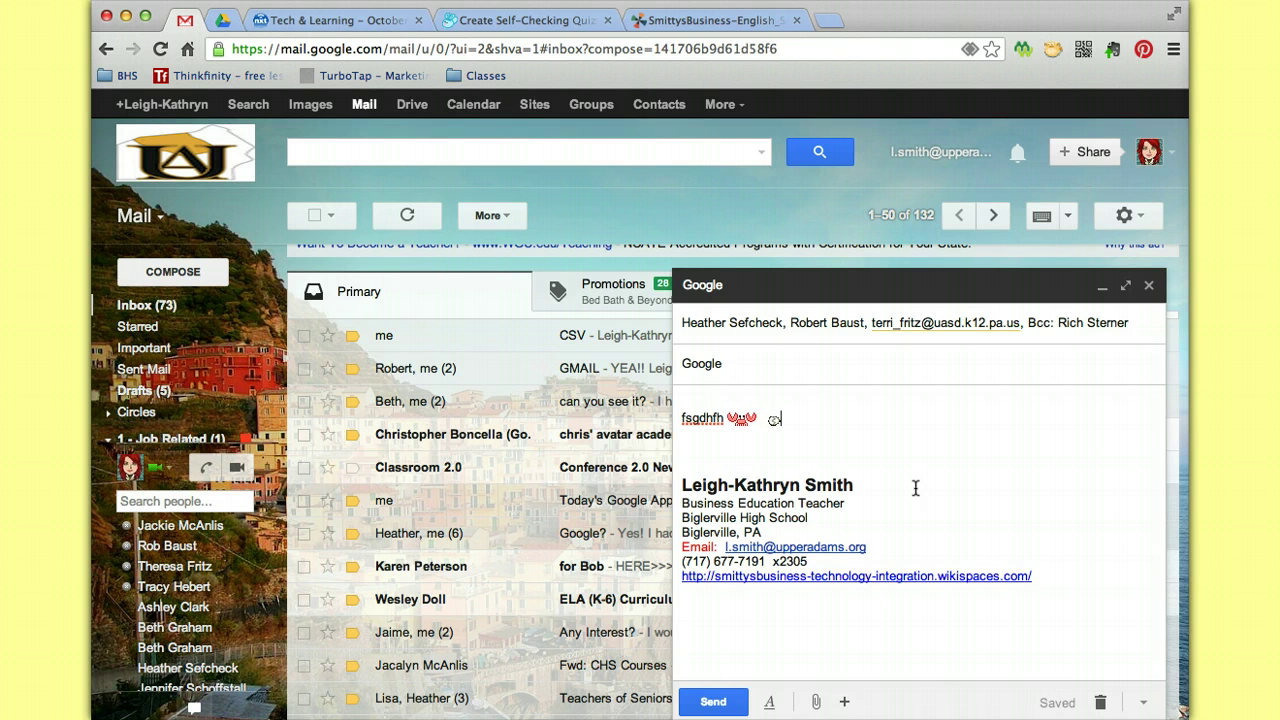
key(Return)
key(Return)
text(jwefuwgh)
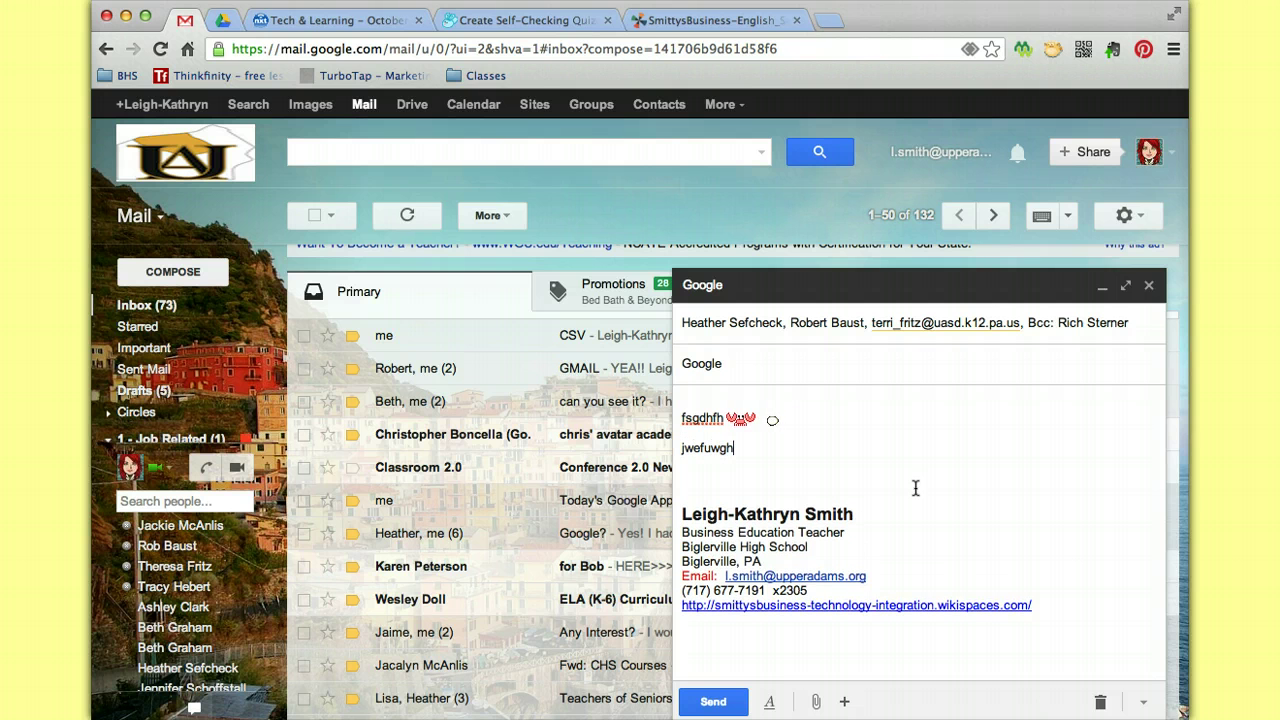
click(844, 701)
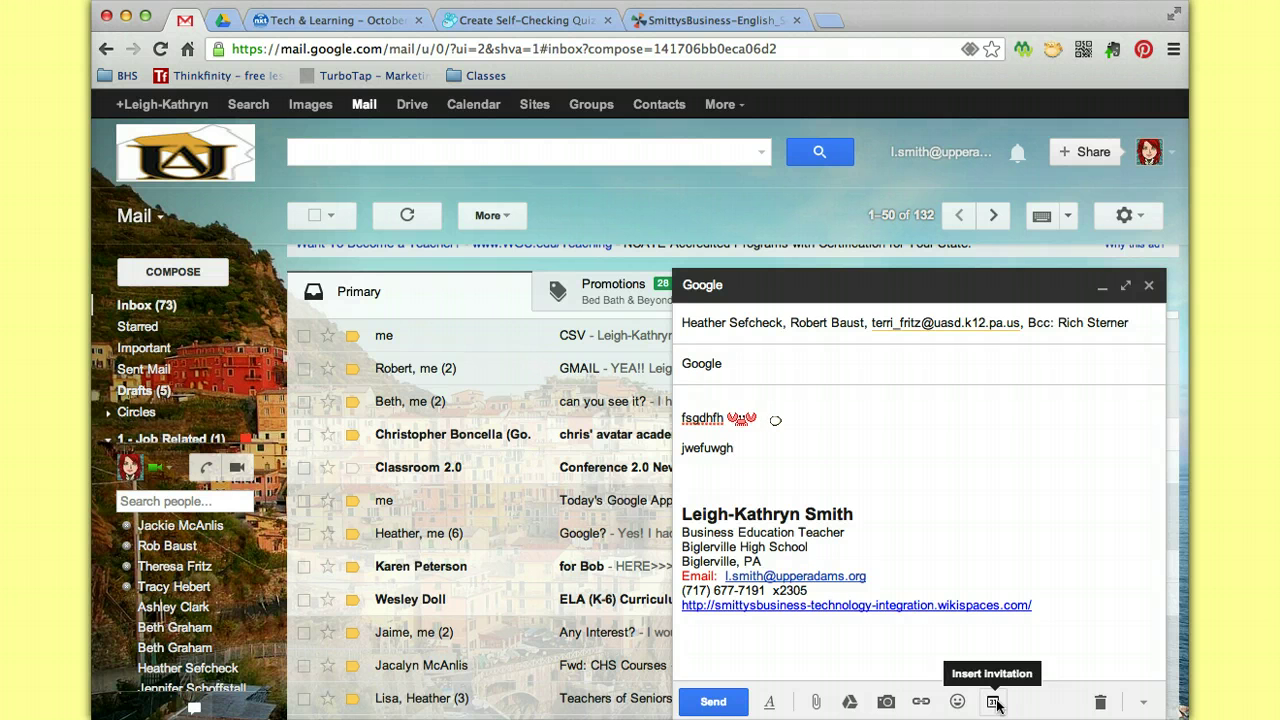
Format the word 'jwefuwgh' in Comic Sans MS at Large size.
click(773, 704)
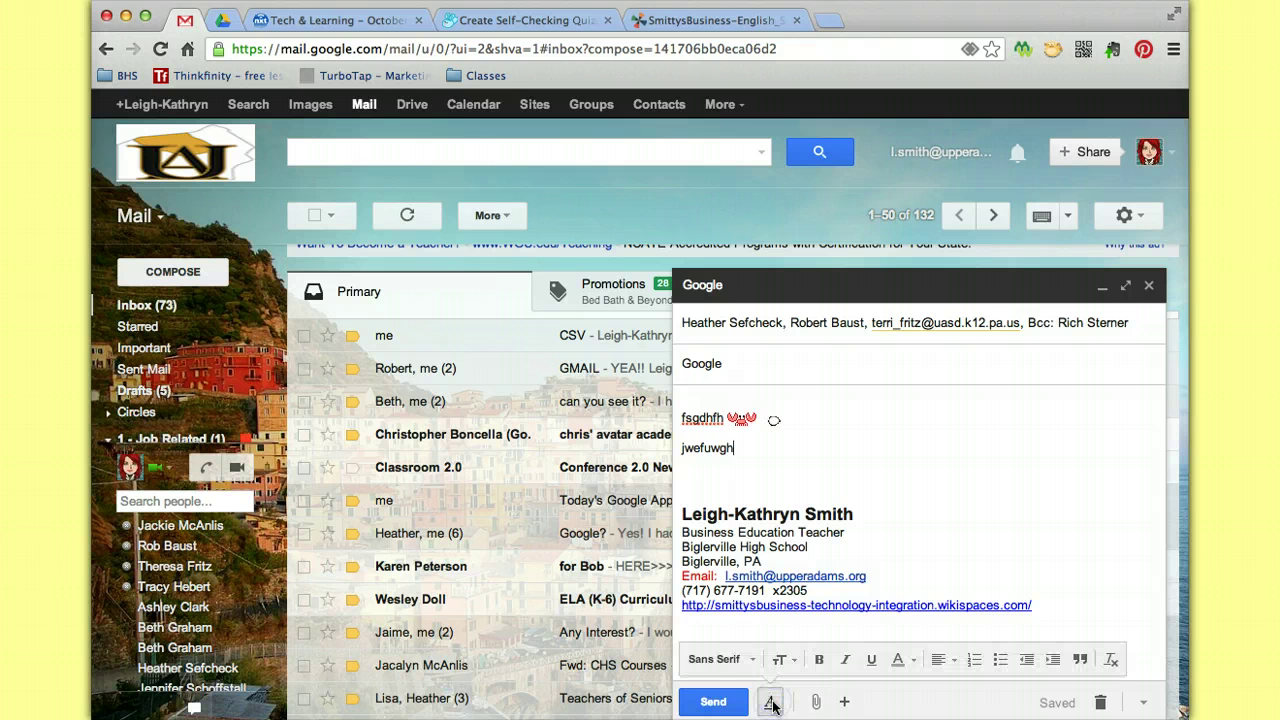
click(709, 448)
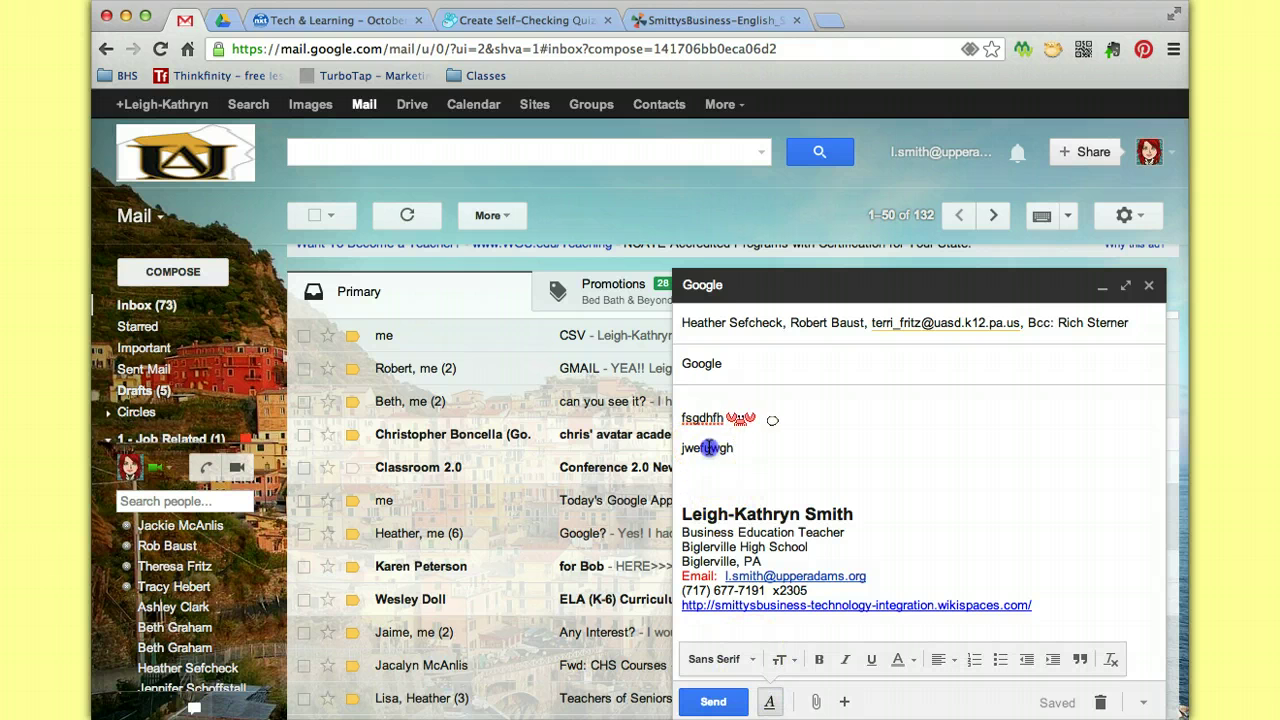
click(754, 664)
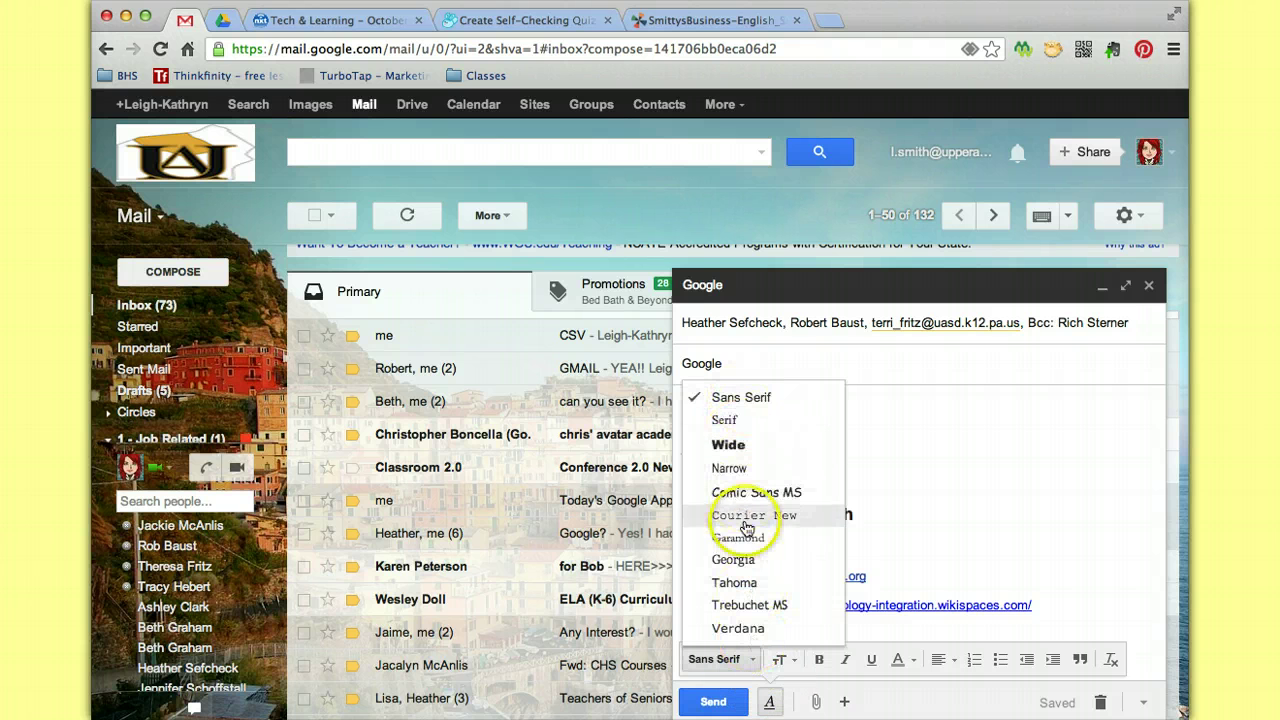
click(750, 492)
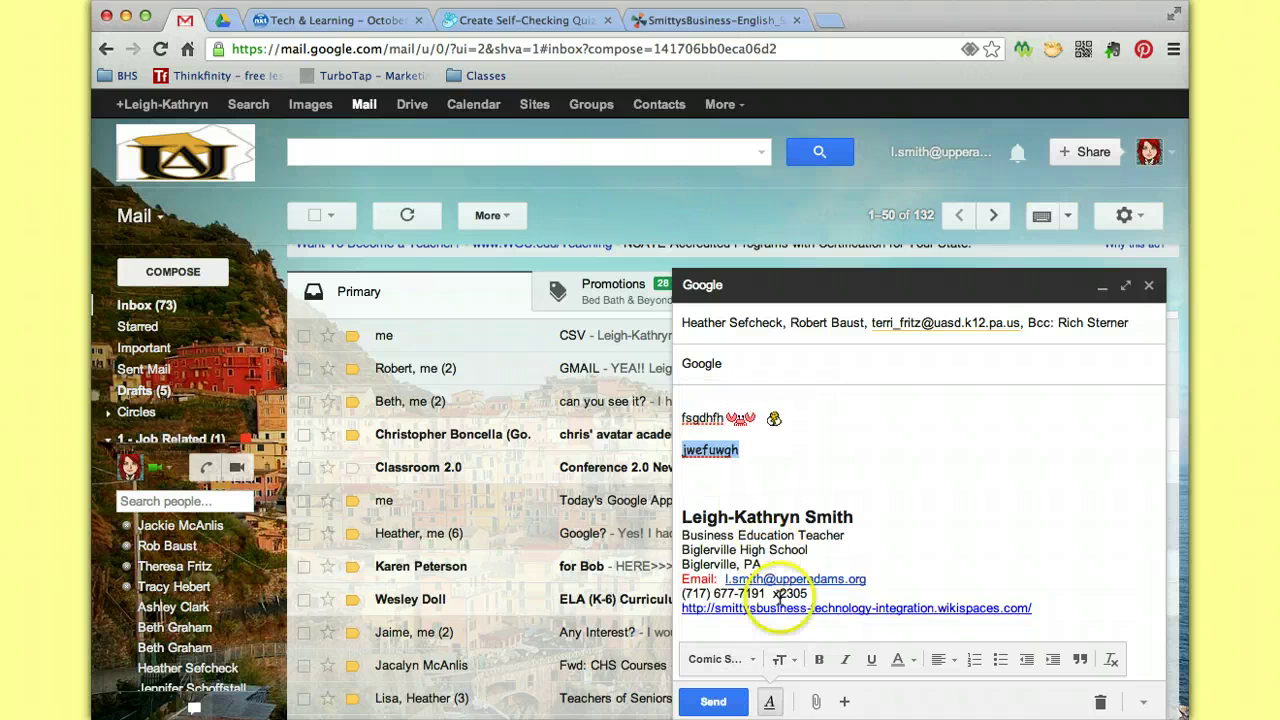
click(784, 661)
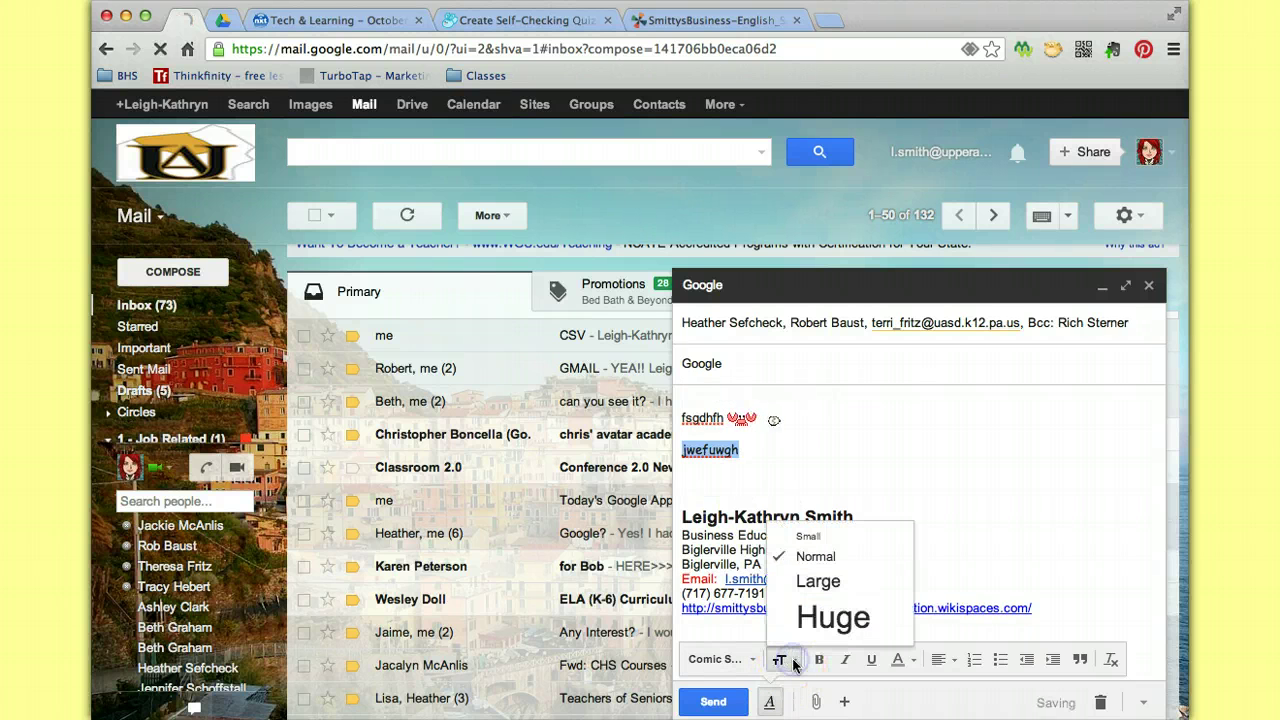
click(817, 583)
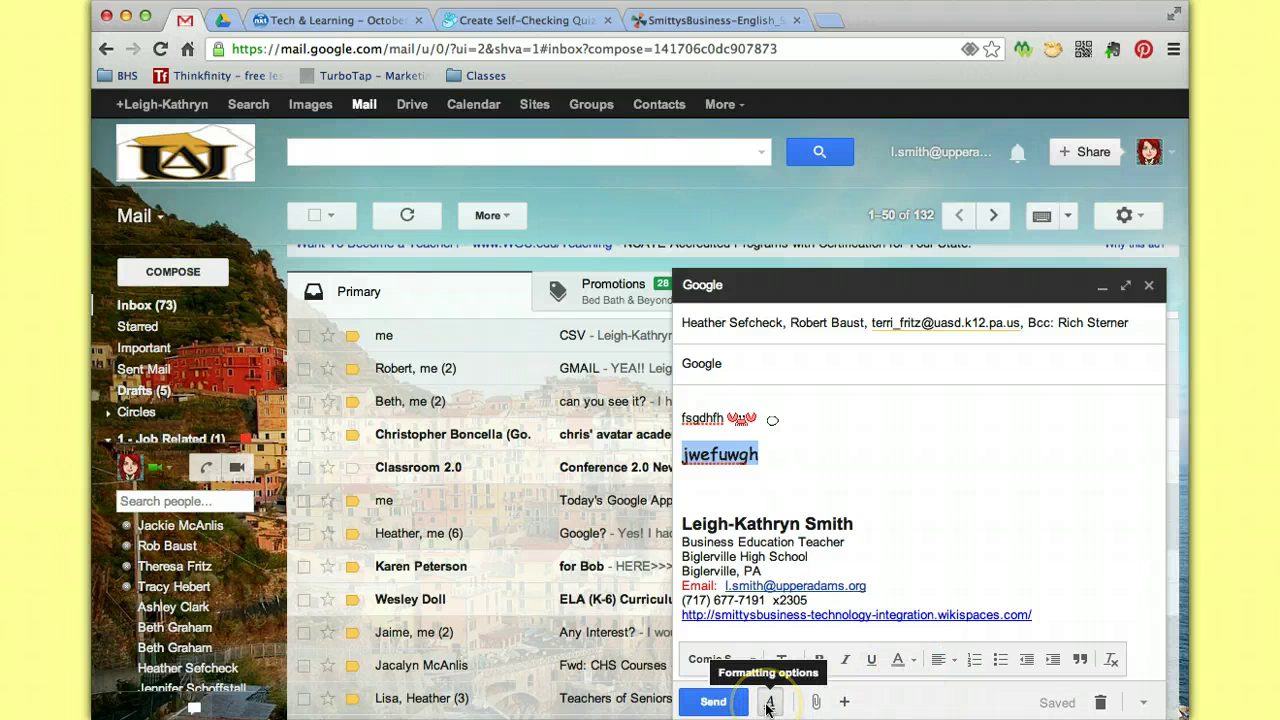
Color 'jwefuwgh' magenta with a yellow background highlight.
click(915, 664)
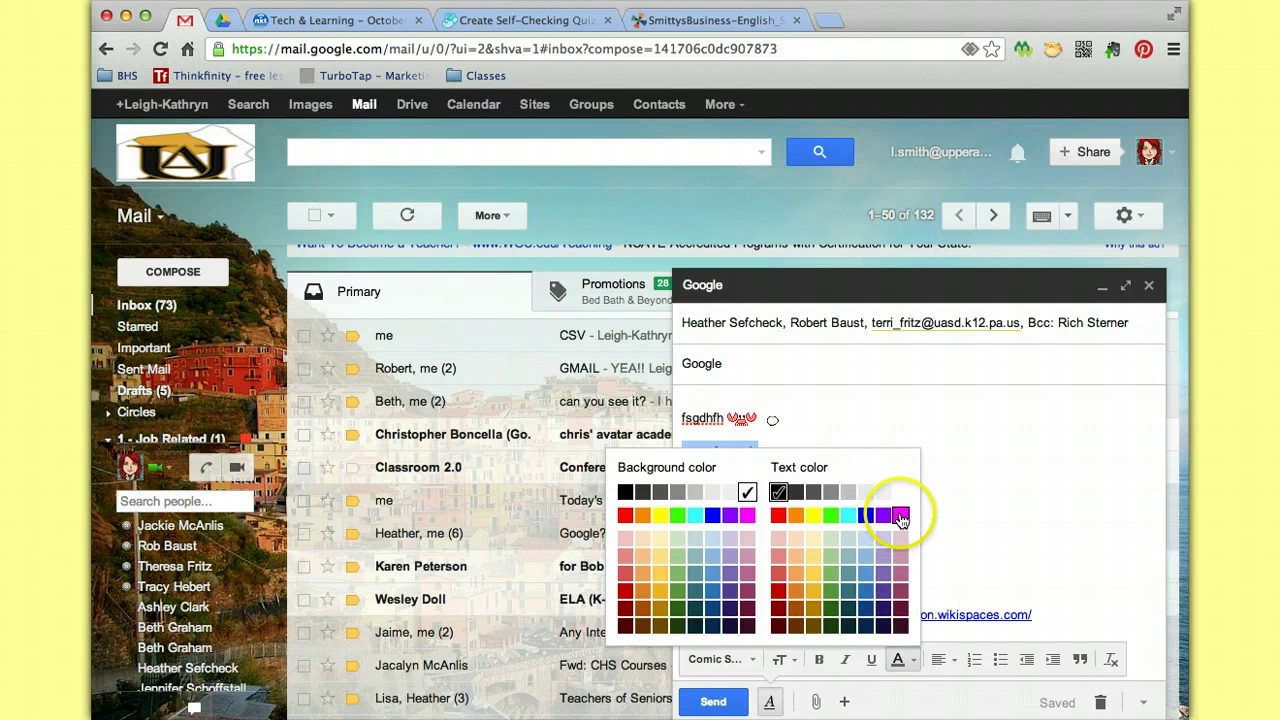
click(900, 516)
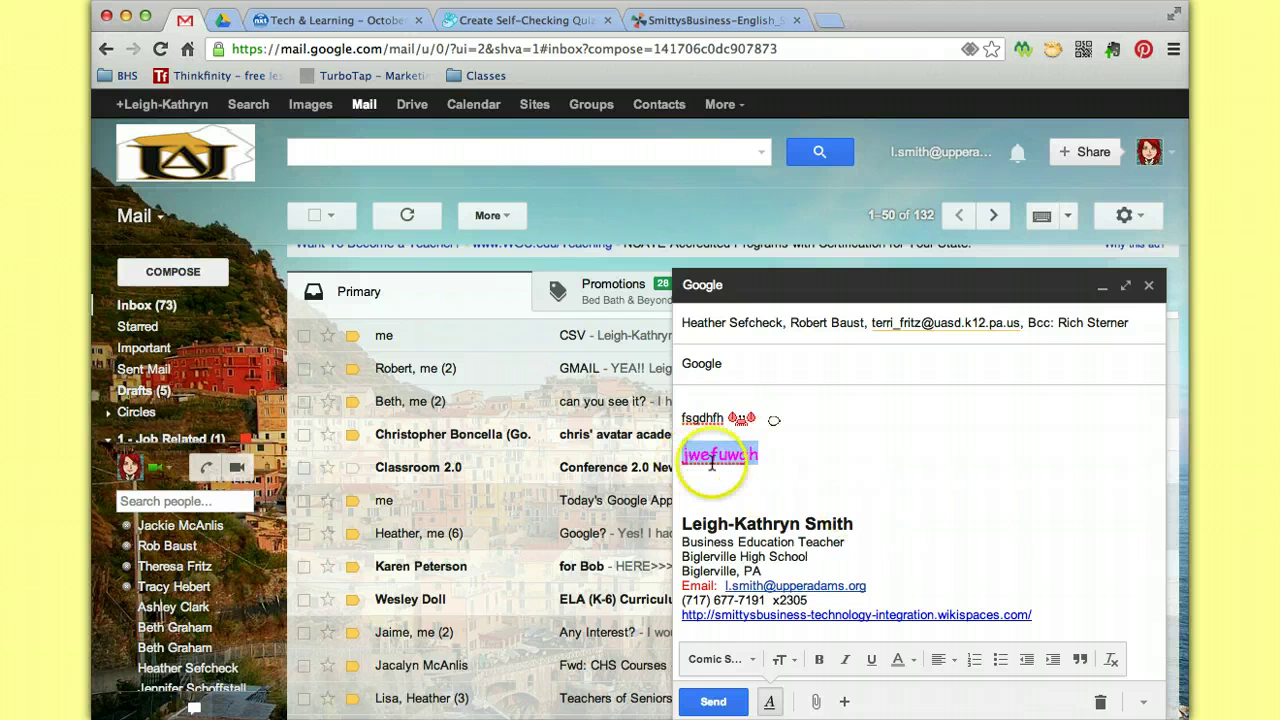
click(905, 662)
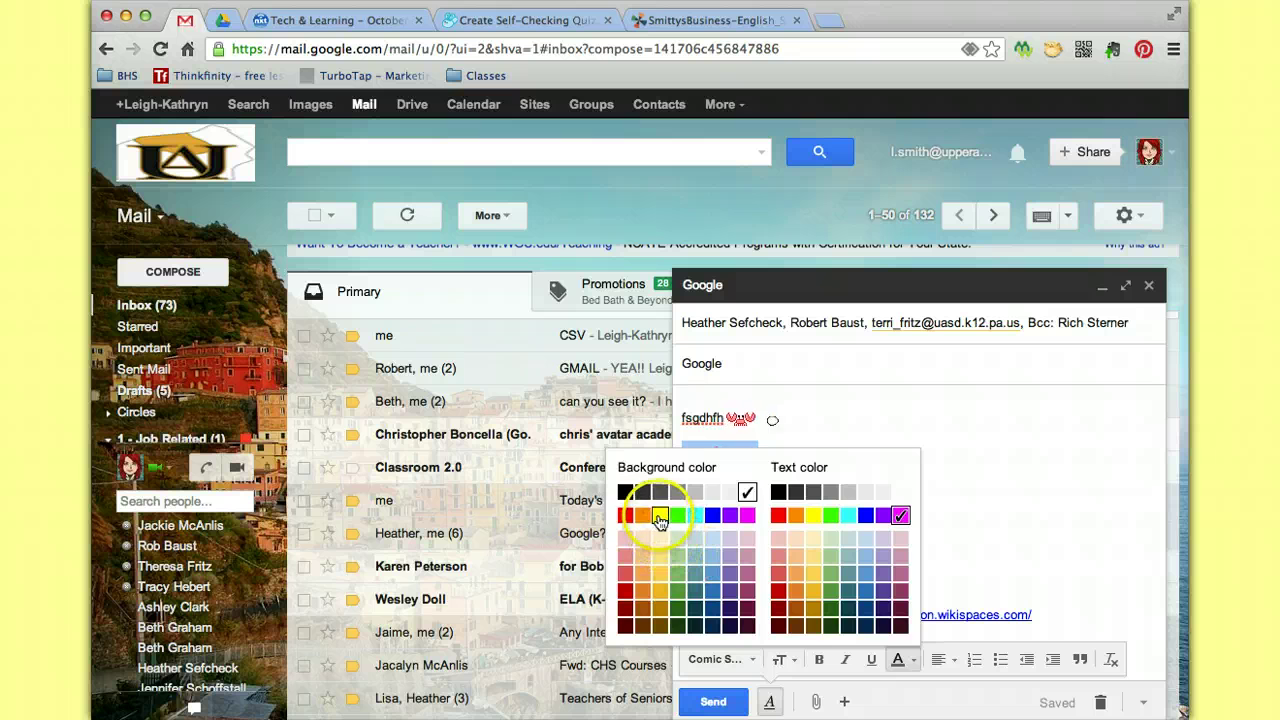
click(660, 518)
click(848, 500)
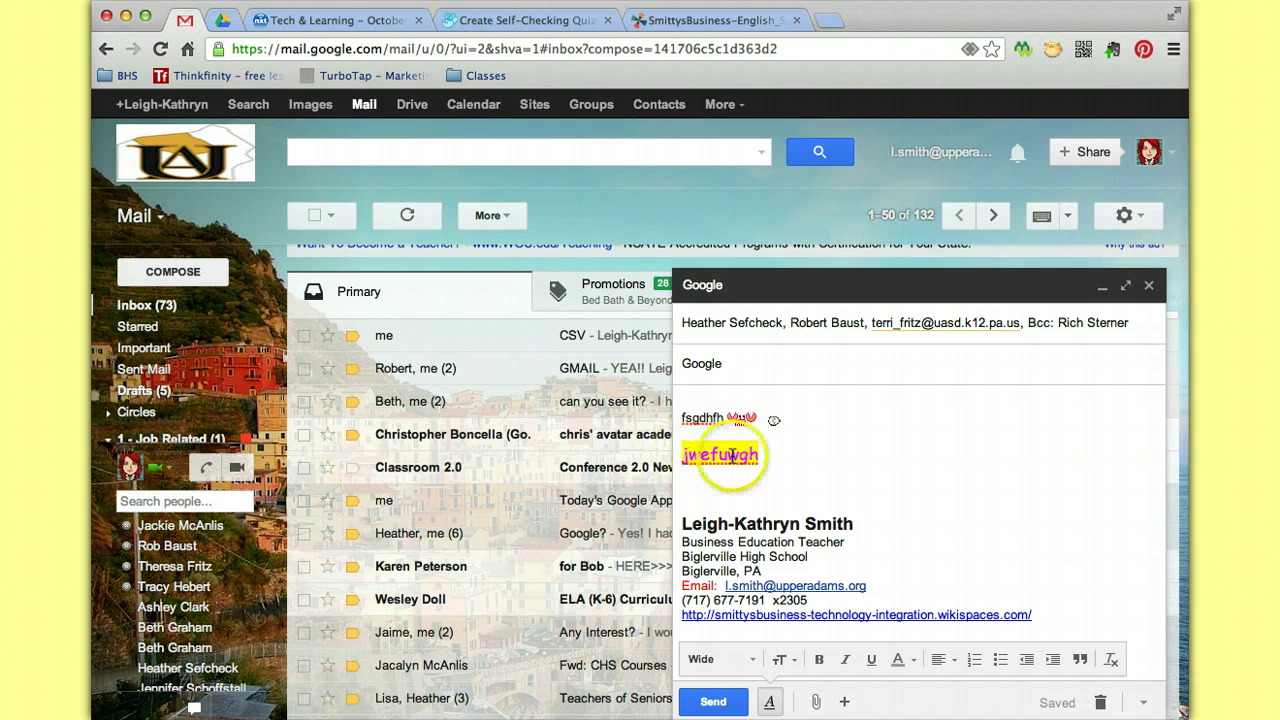
click(906, 661)
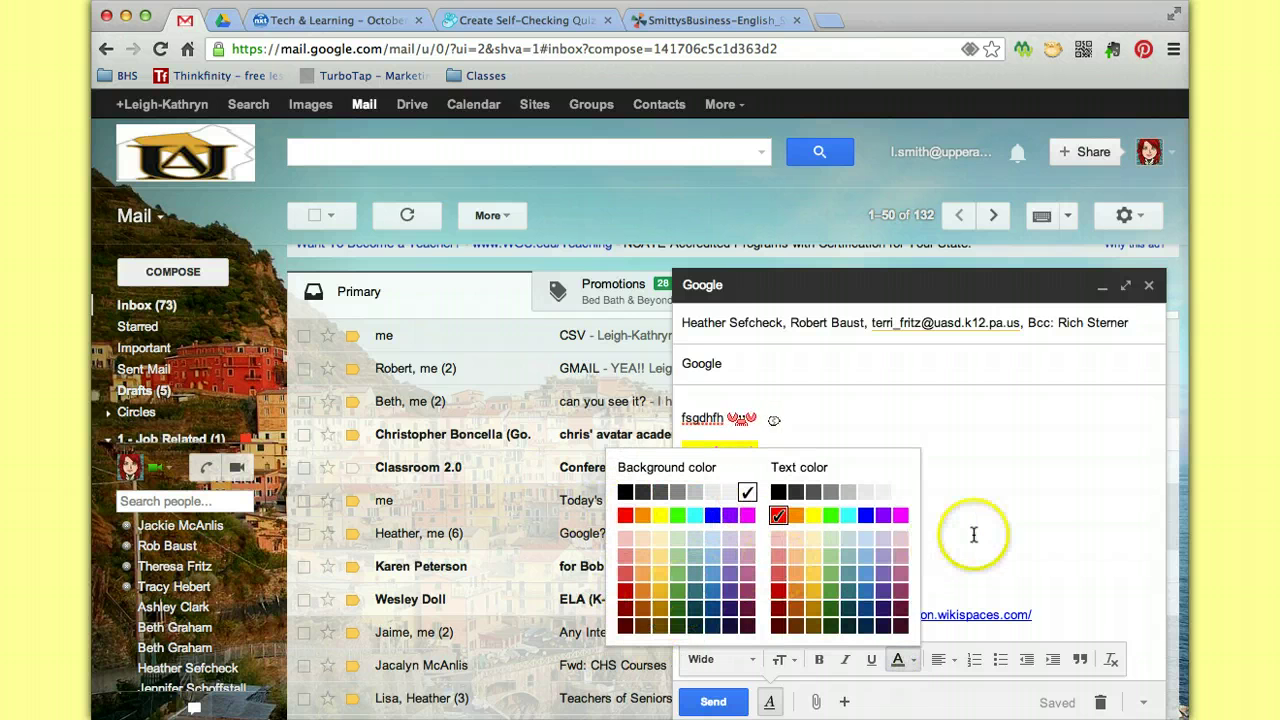
click(1011, 531)
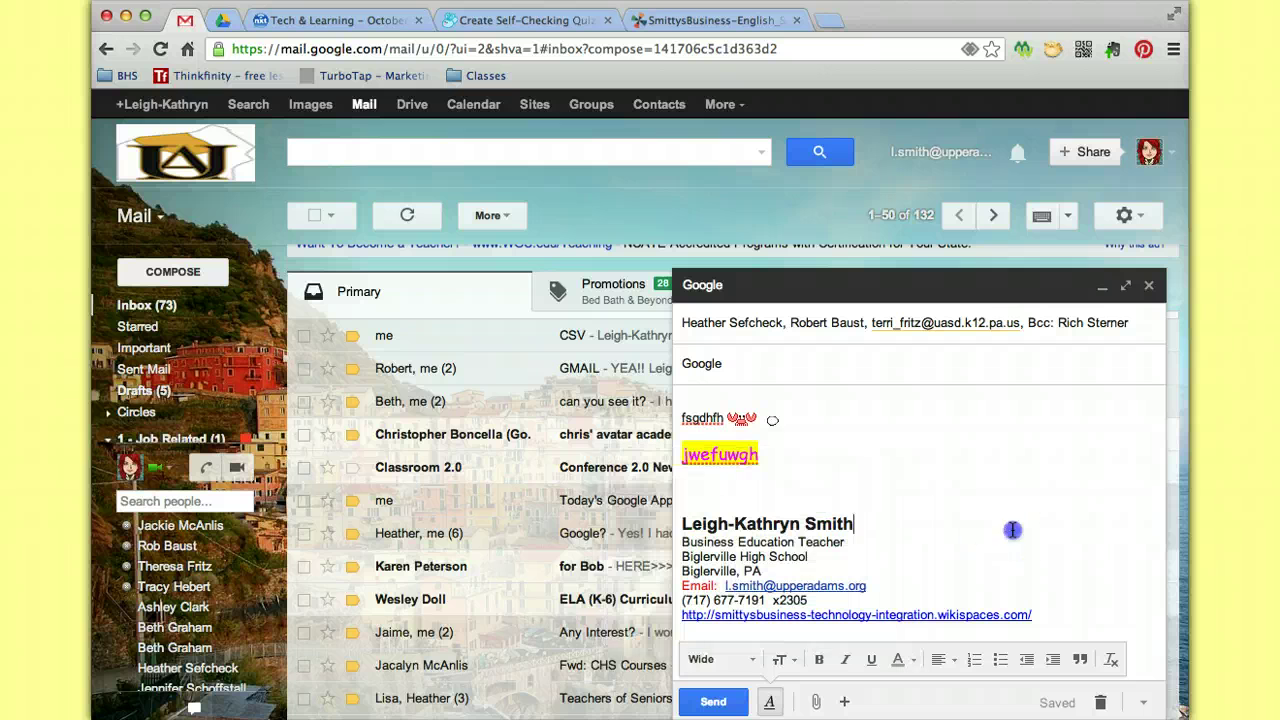
click(955, 660)
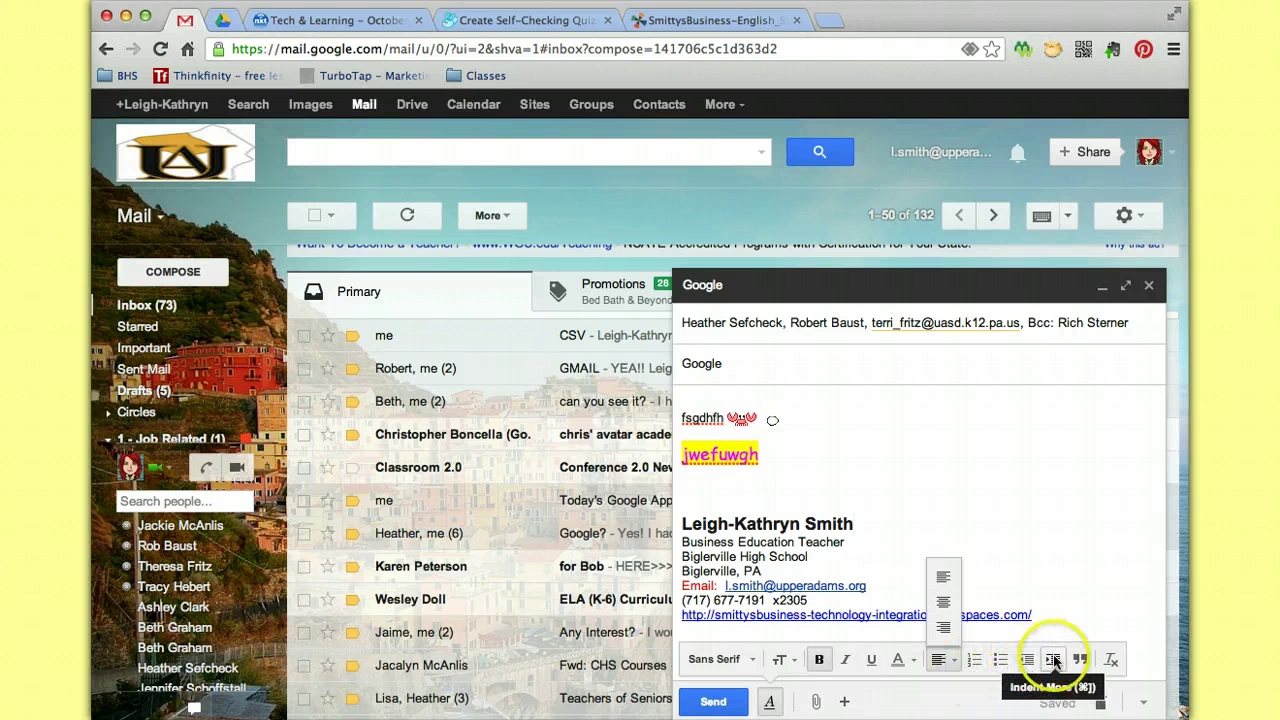
click(1079, 585)
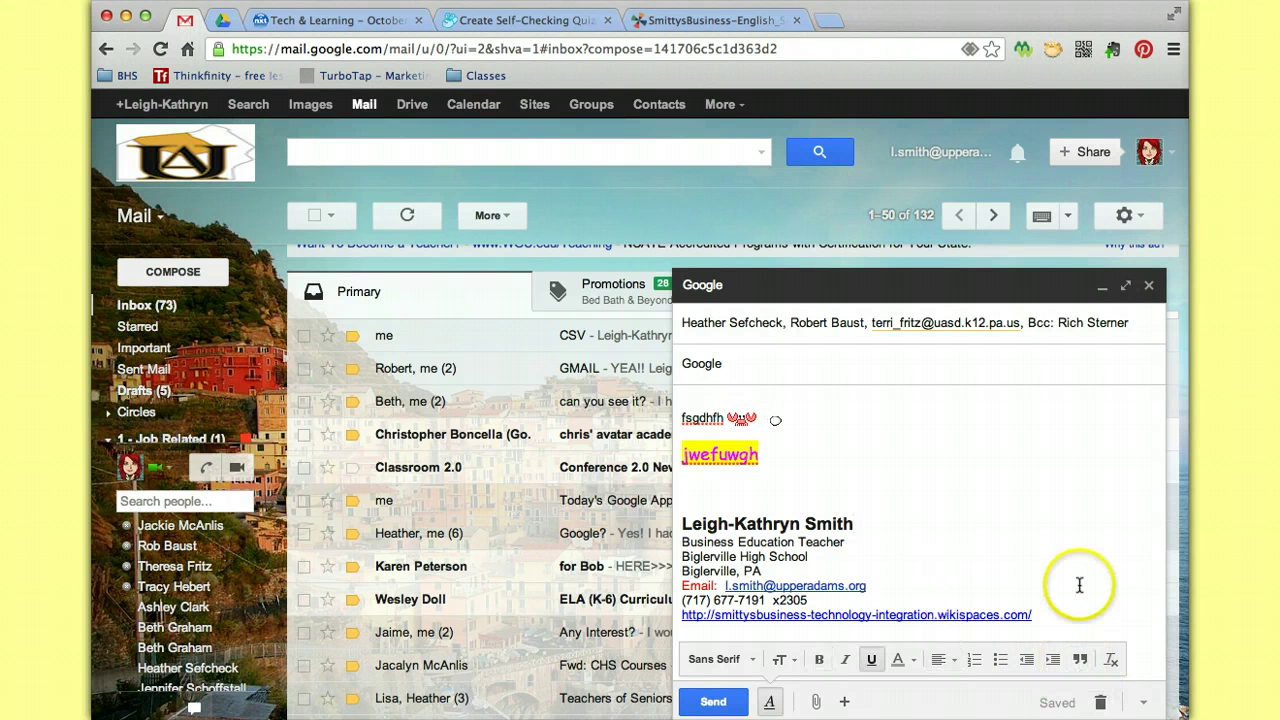
click(934, 497)
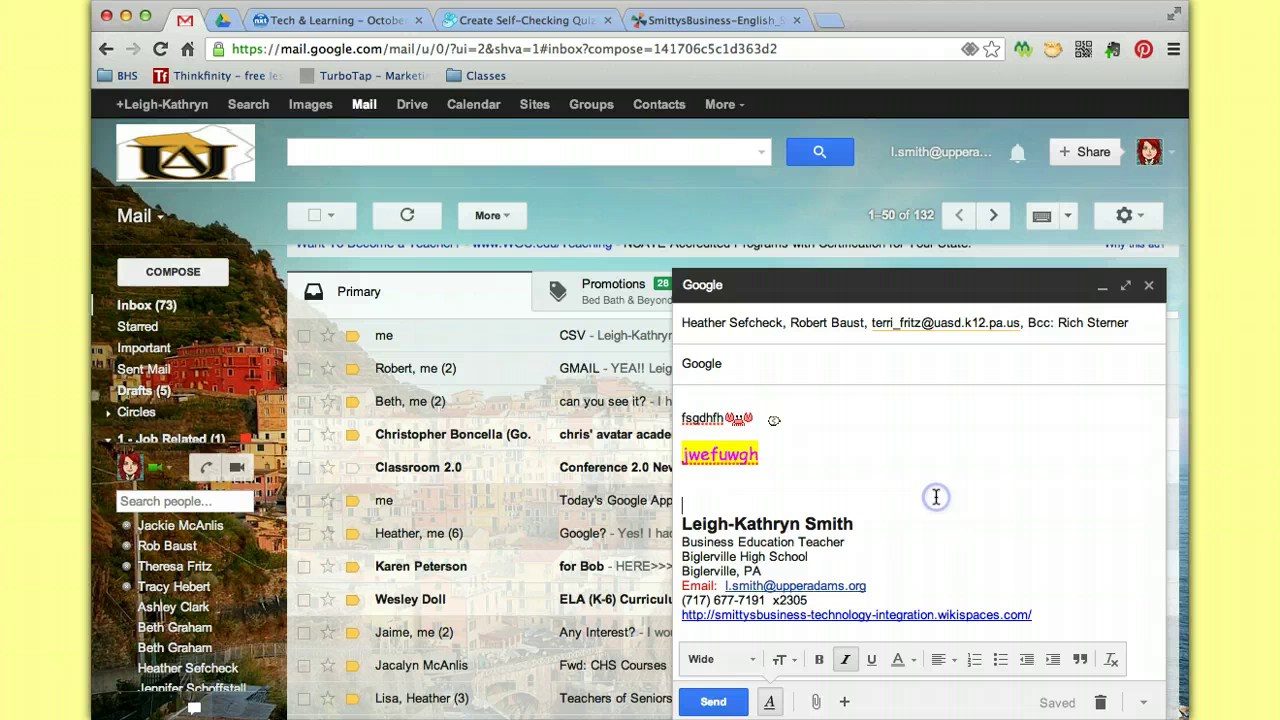
Hide formatting options and run Check spelling from the draft's More options menu.
click(769, 703)
click(837, 481)
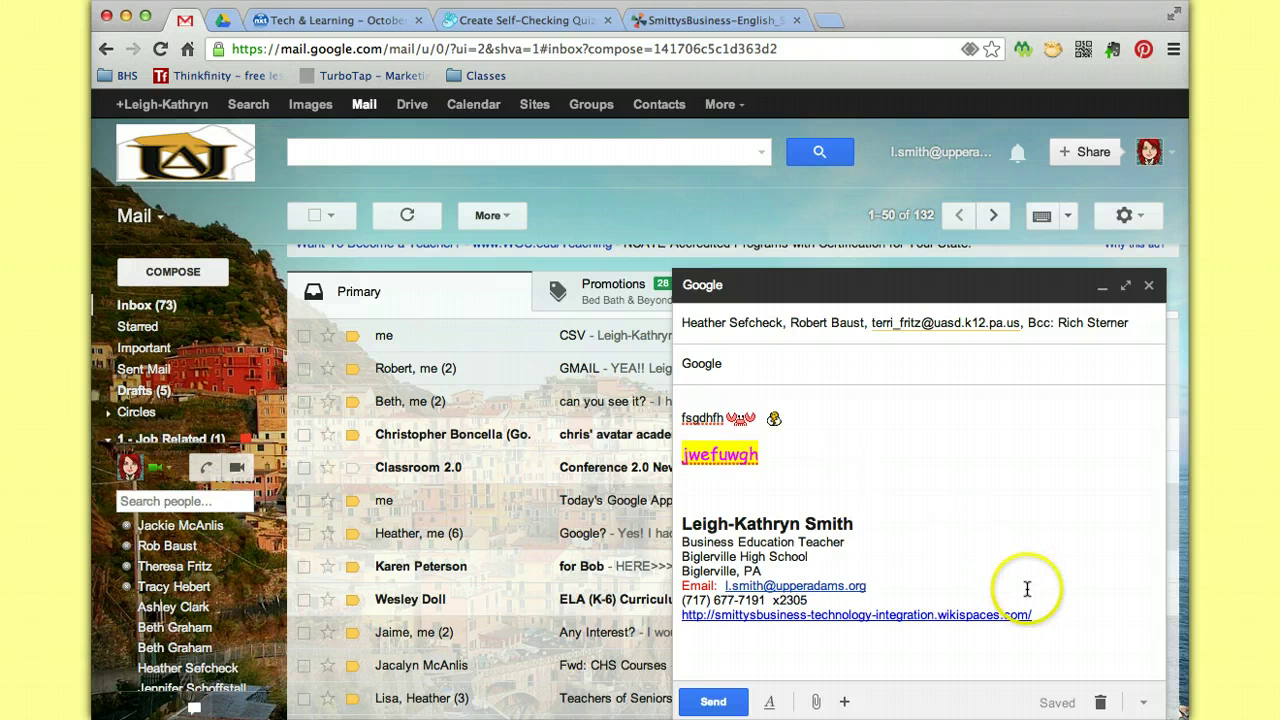
click(1144, 704)
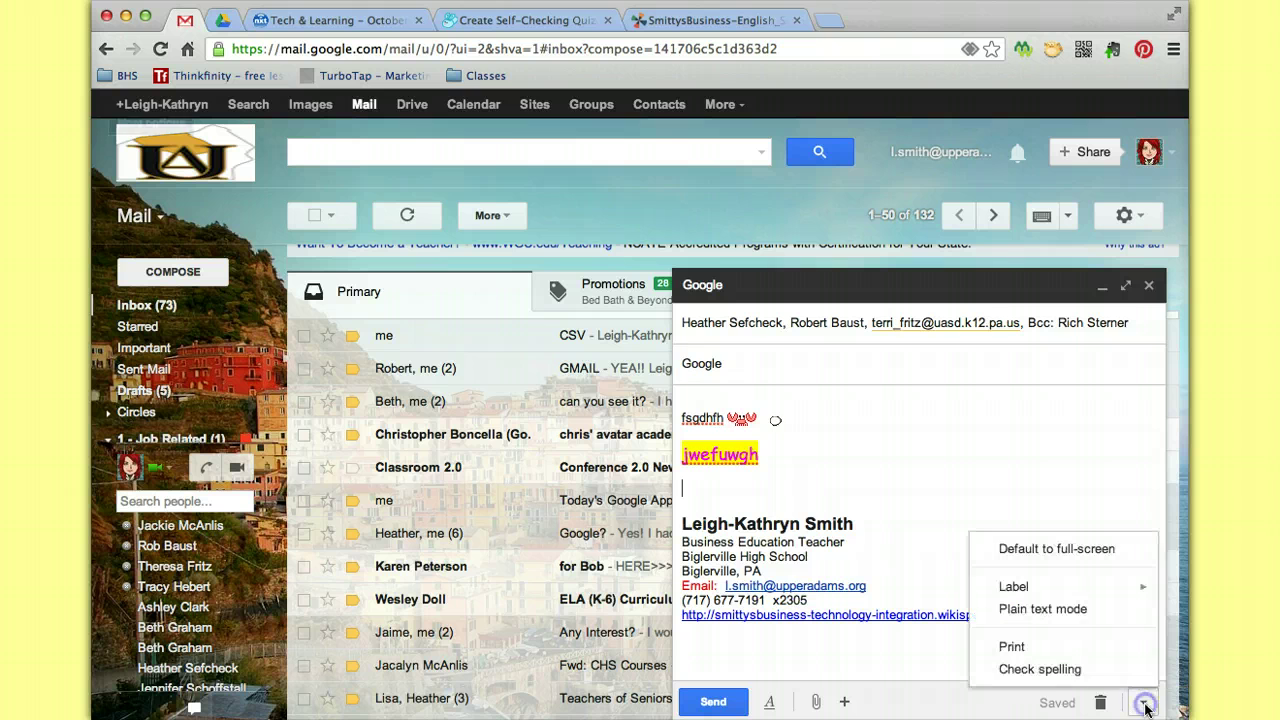
click(1085, 677)
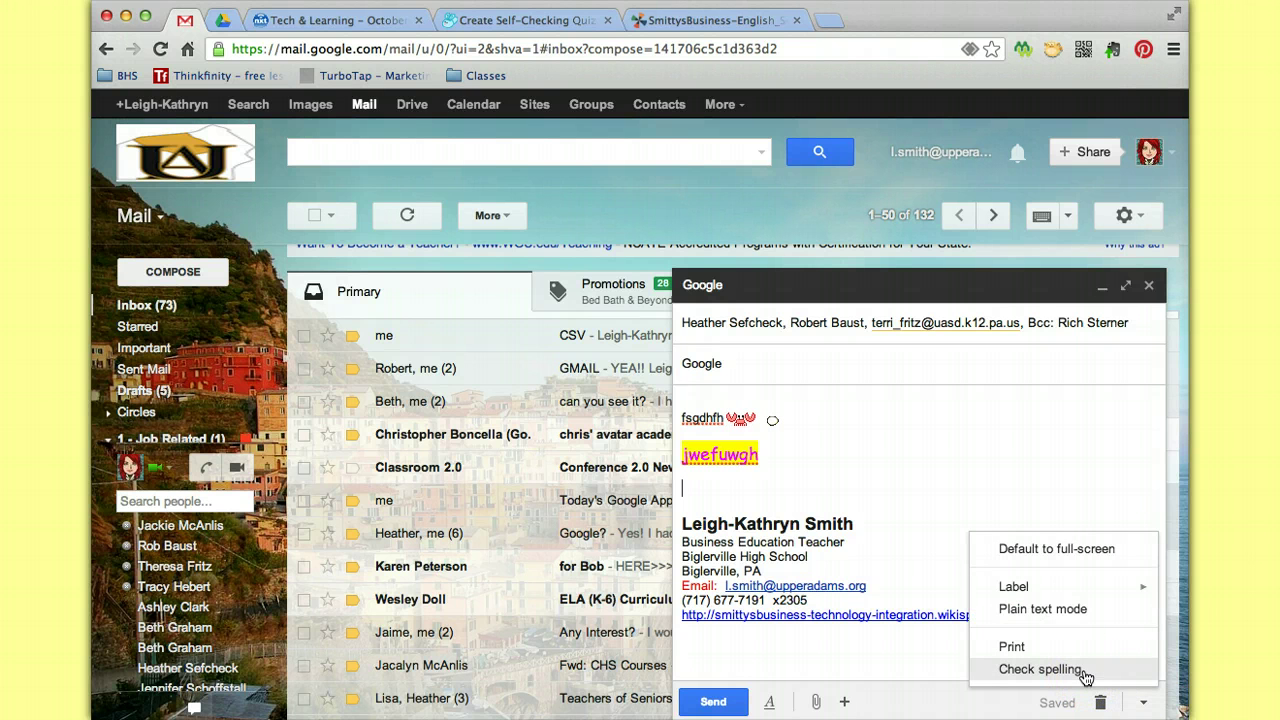
click(1040, 650)
click(1051, 590)
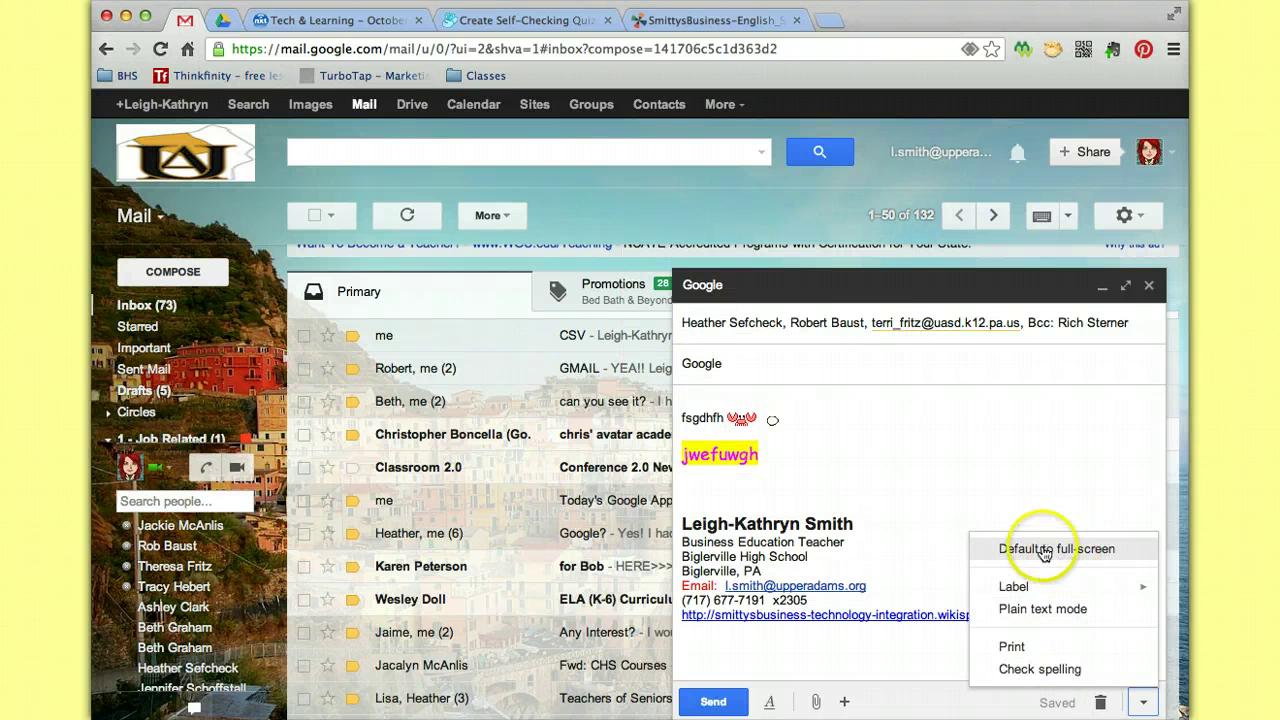
click(1043, 670)
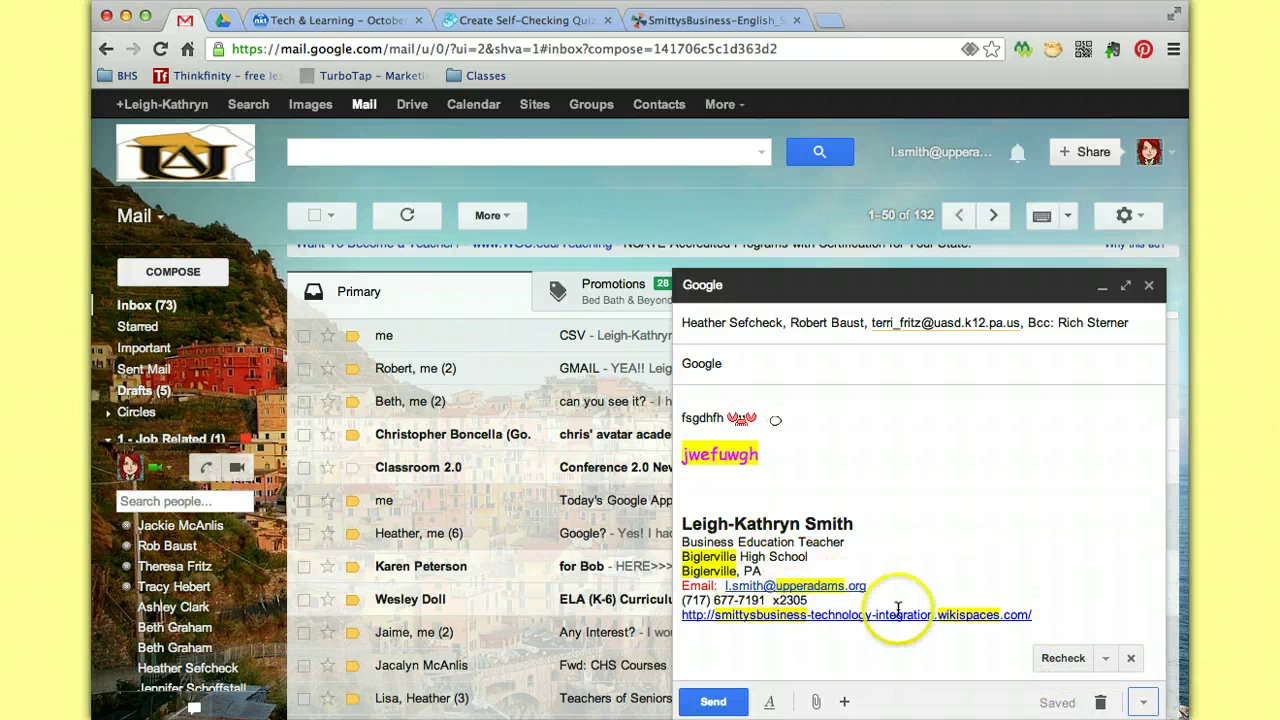
Dismiss the spell-check language list and close the spell-check bar.
click(1108, 658)
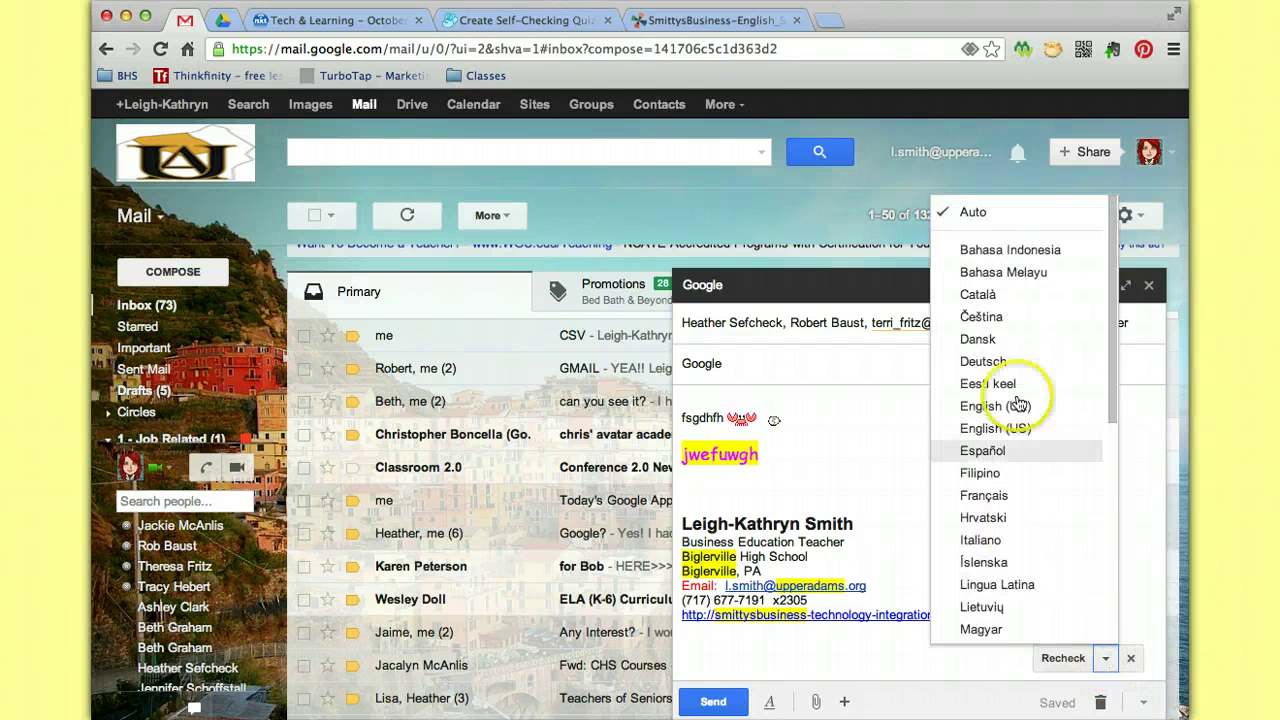
click(900, 530)
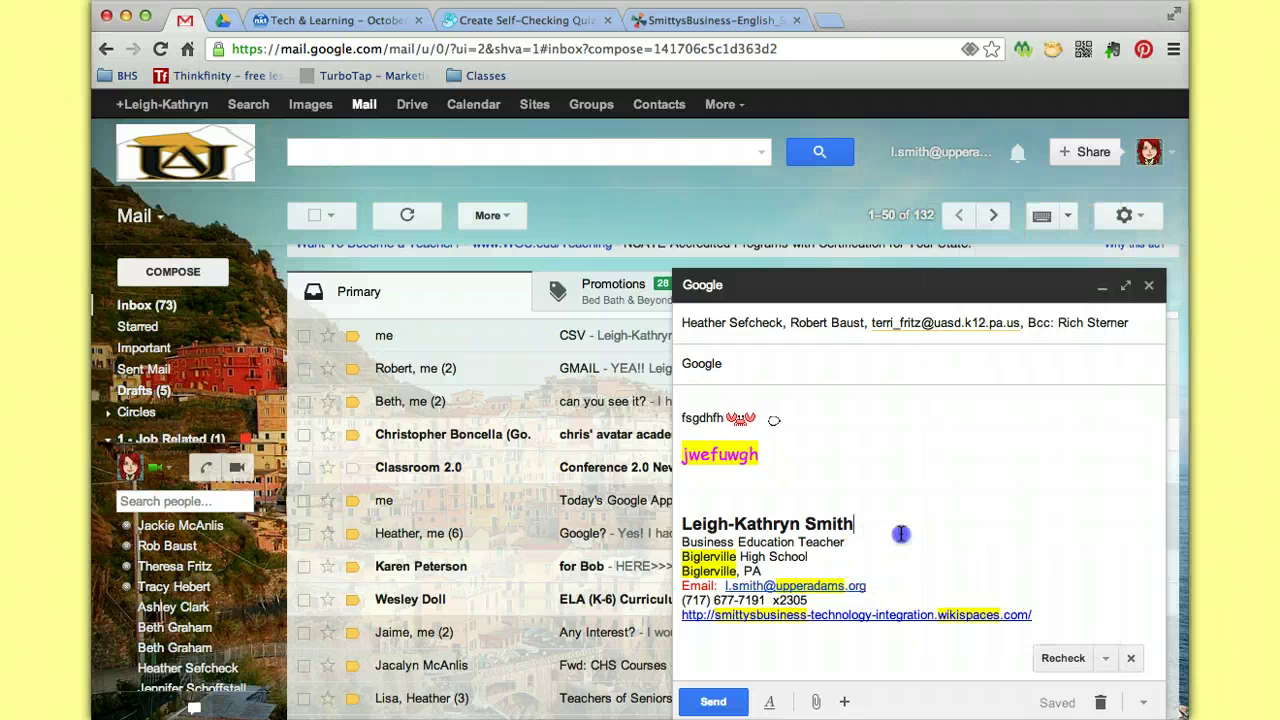
click(1131, 658)
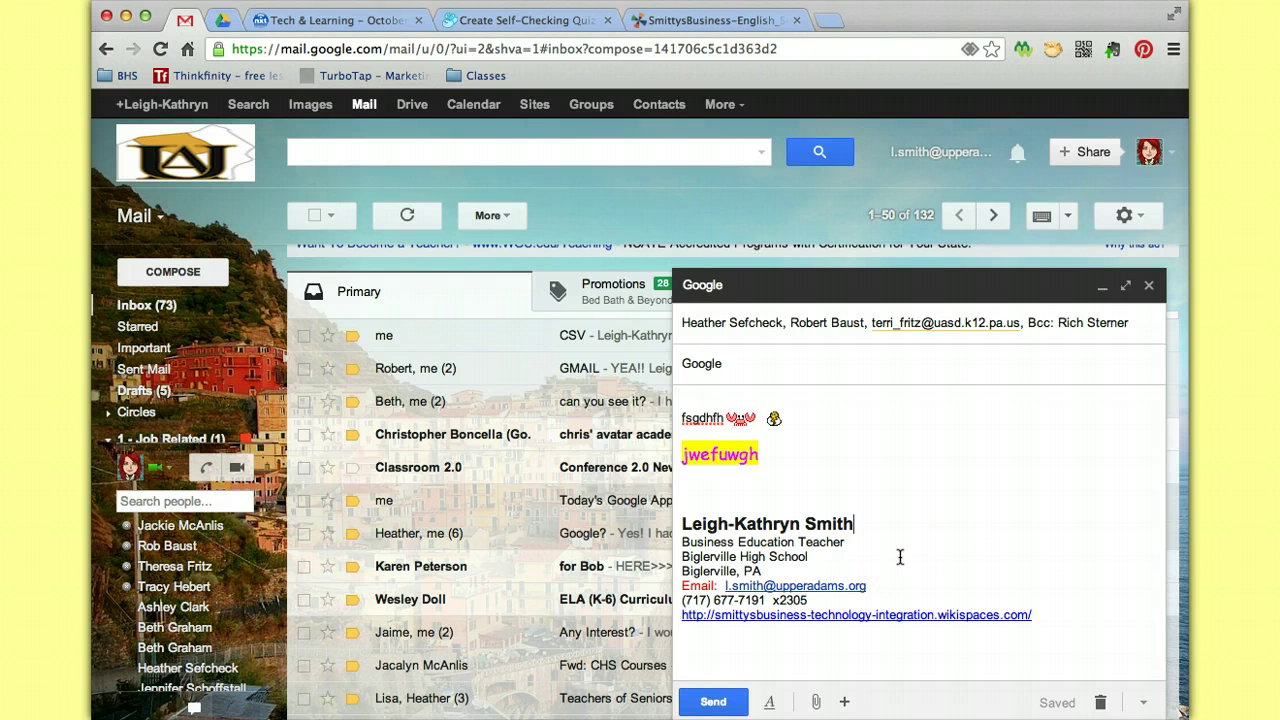
Remove every To, Cc and Bcc recipient from the draft.
click(1068, 323)
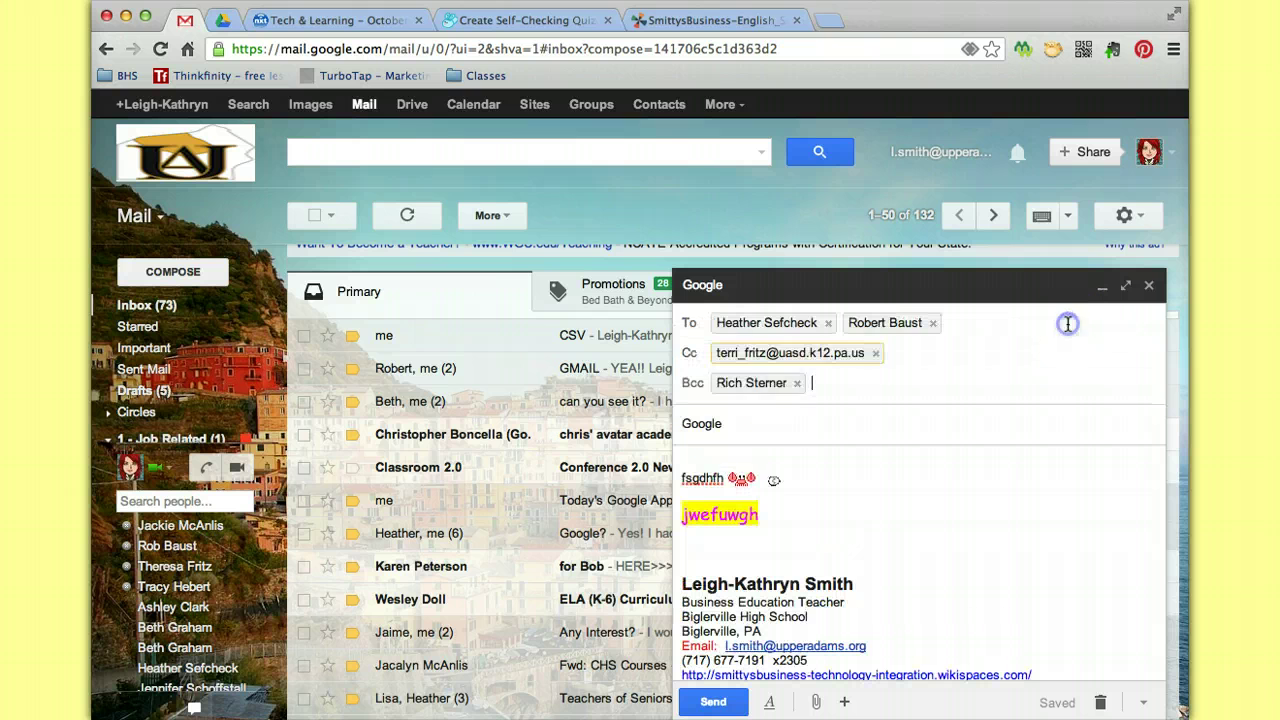
click(797, 383)
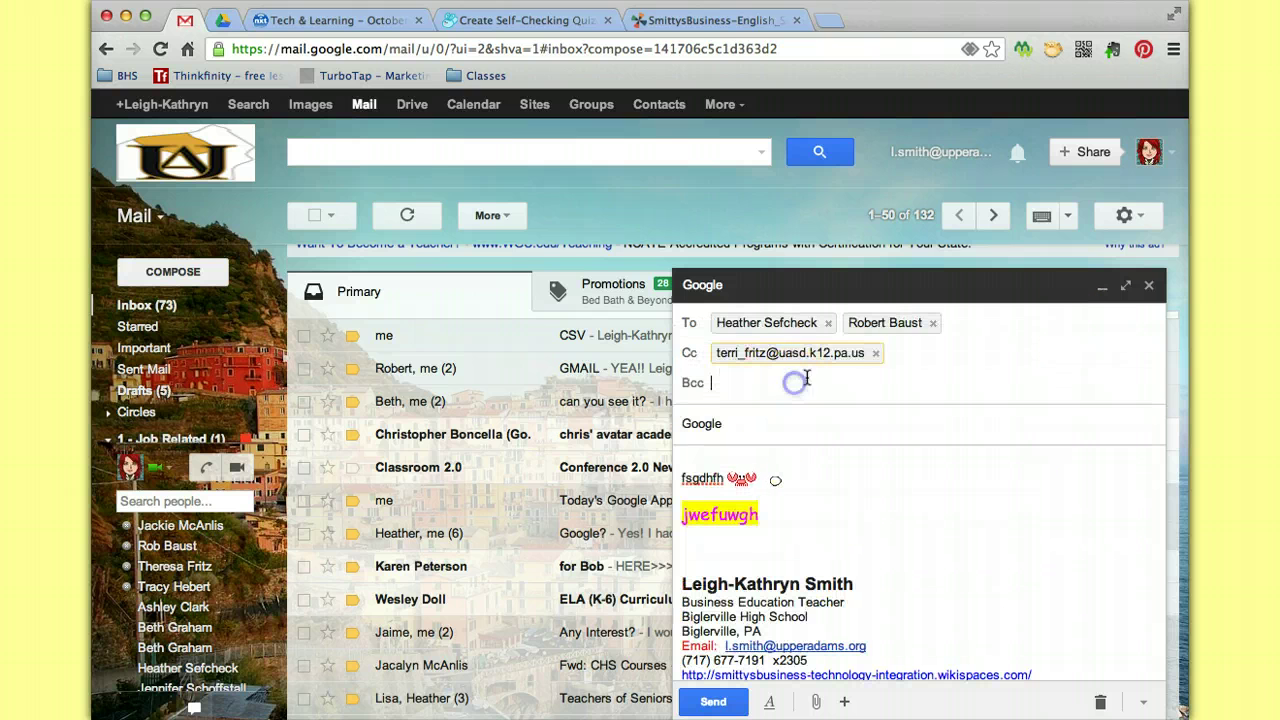
click(874, 354)
click(932, 323)
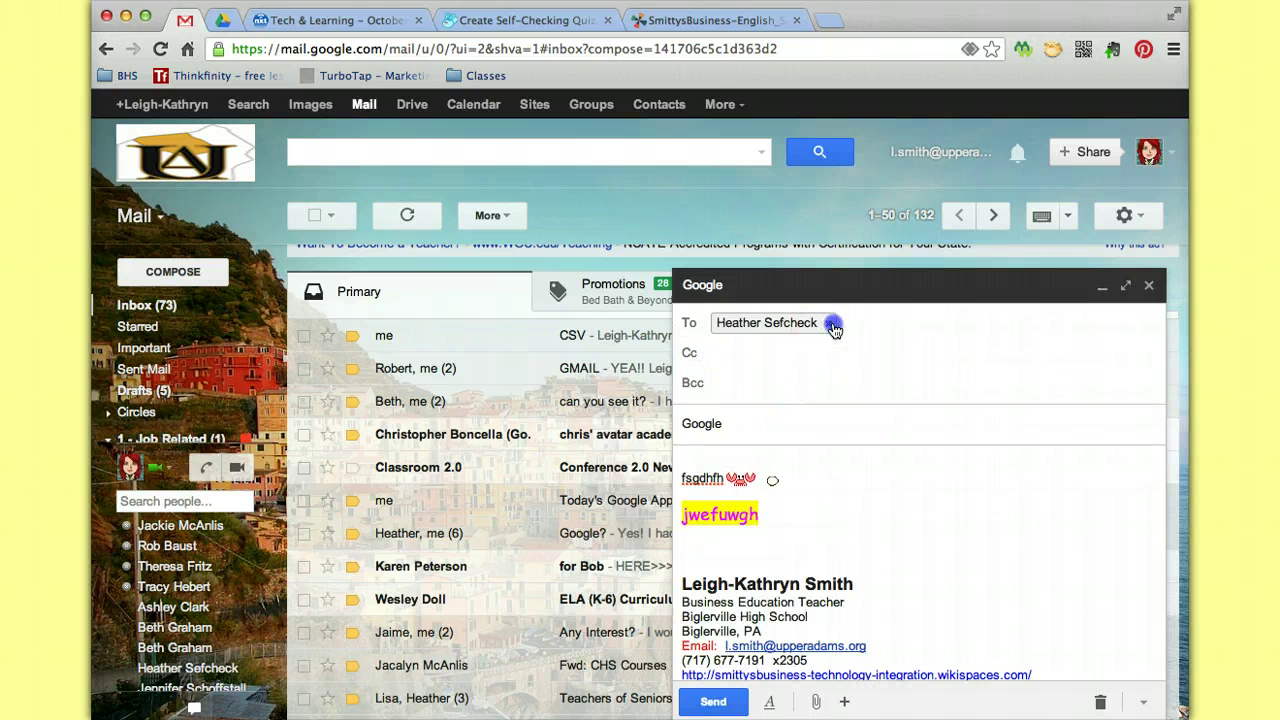
click(833, 326)
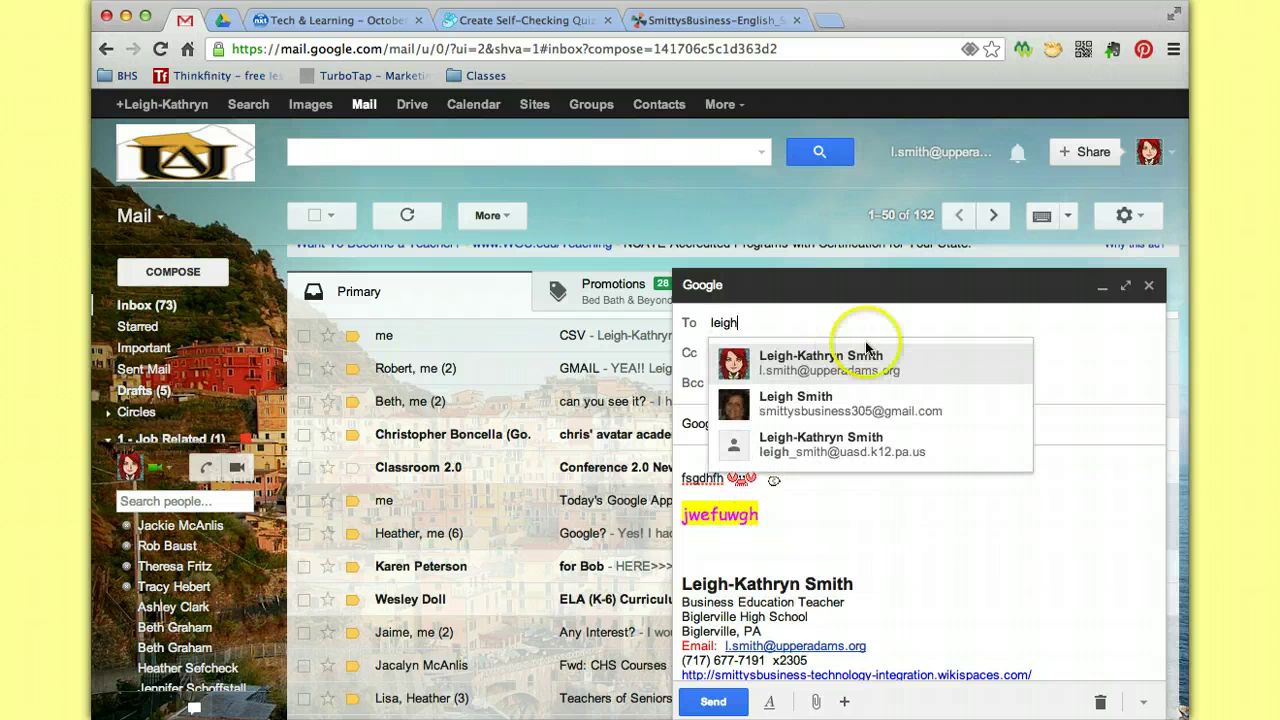
Address the message to the owner's own upperadams.org account and send it.
click(866, 362)
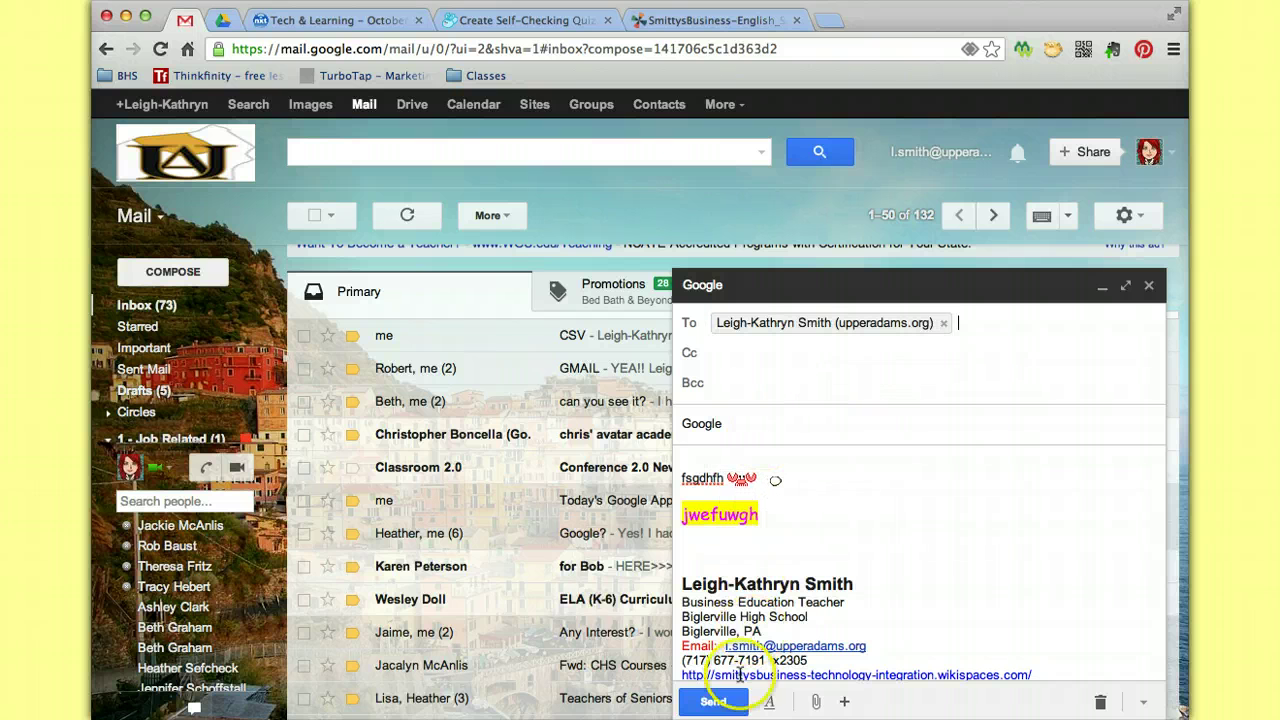
click(712, 700)
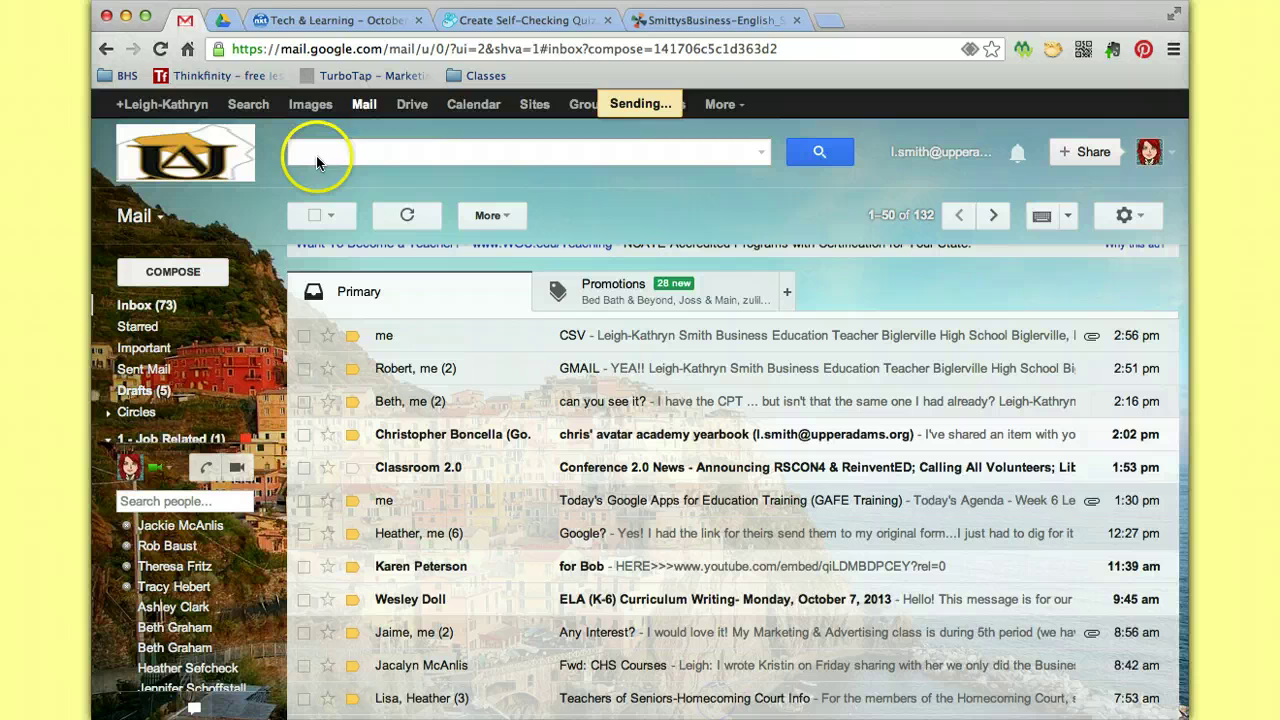
Reload Gmail and let the Primary inbox finish loading.
click(160, 50)
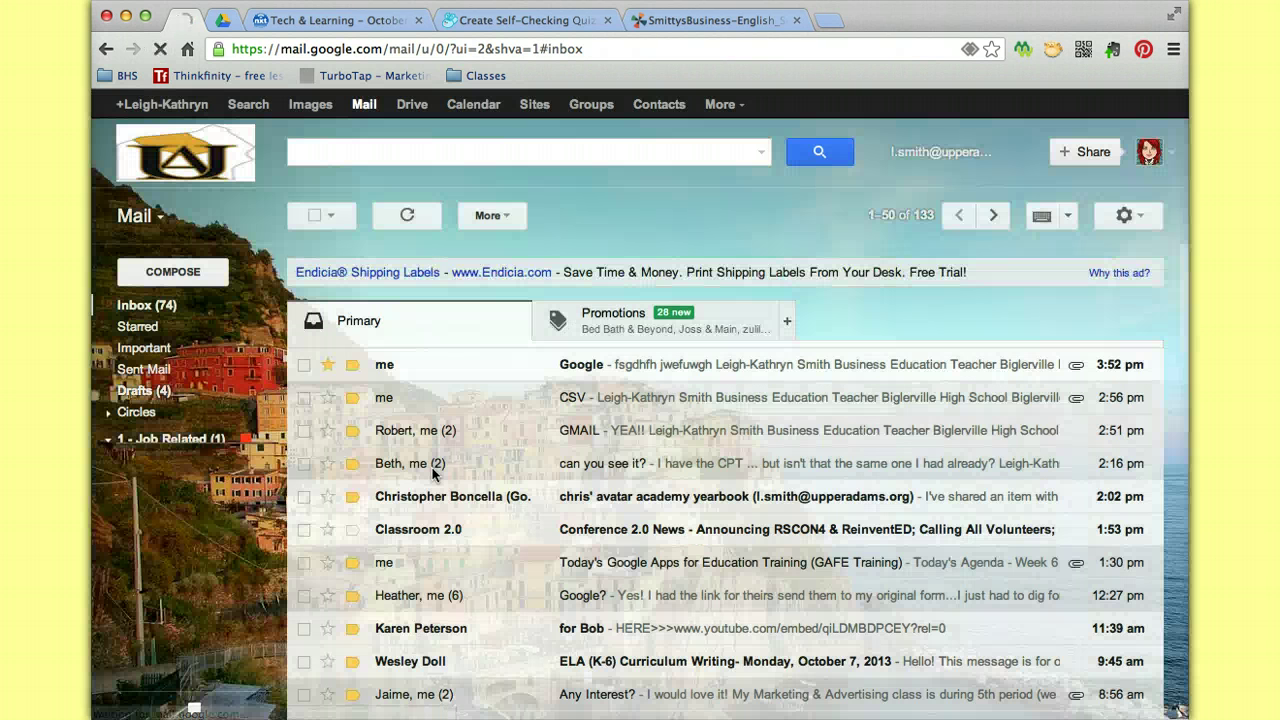
click(322, 406)
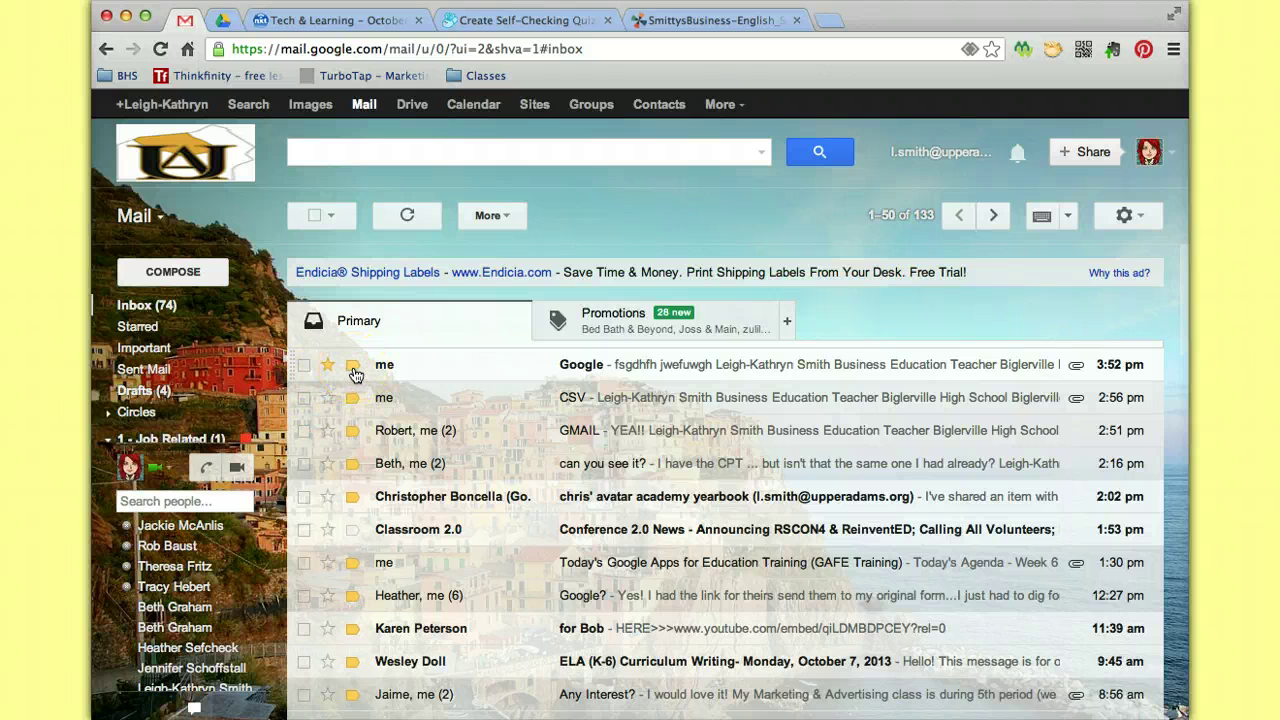
mouse_move(355, 374)
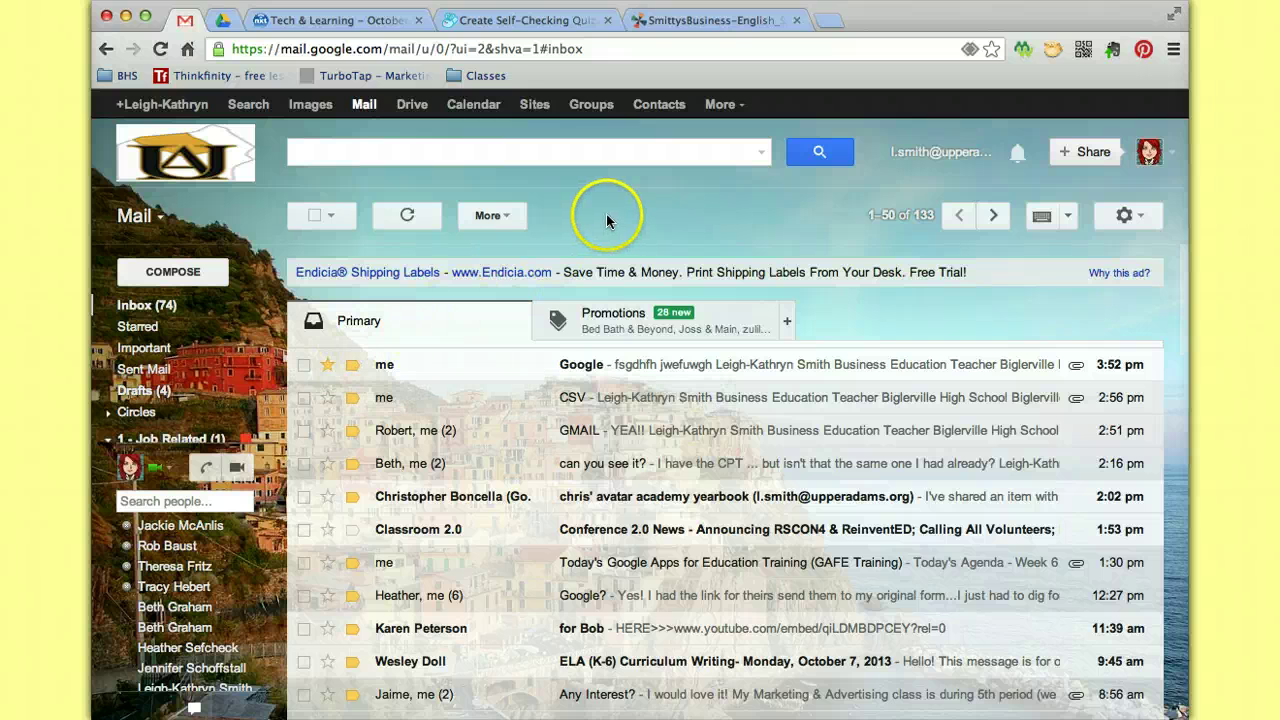
Draft a message to a contact with subject 'asdf' and body 'asdfgh', then close it.
click(176, 273)
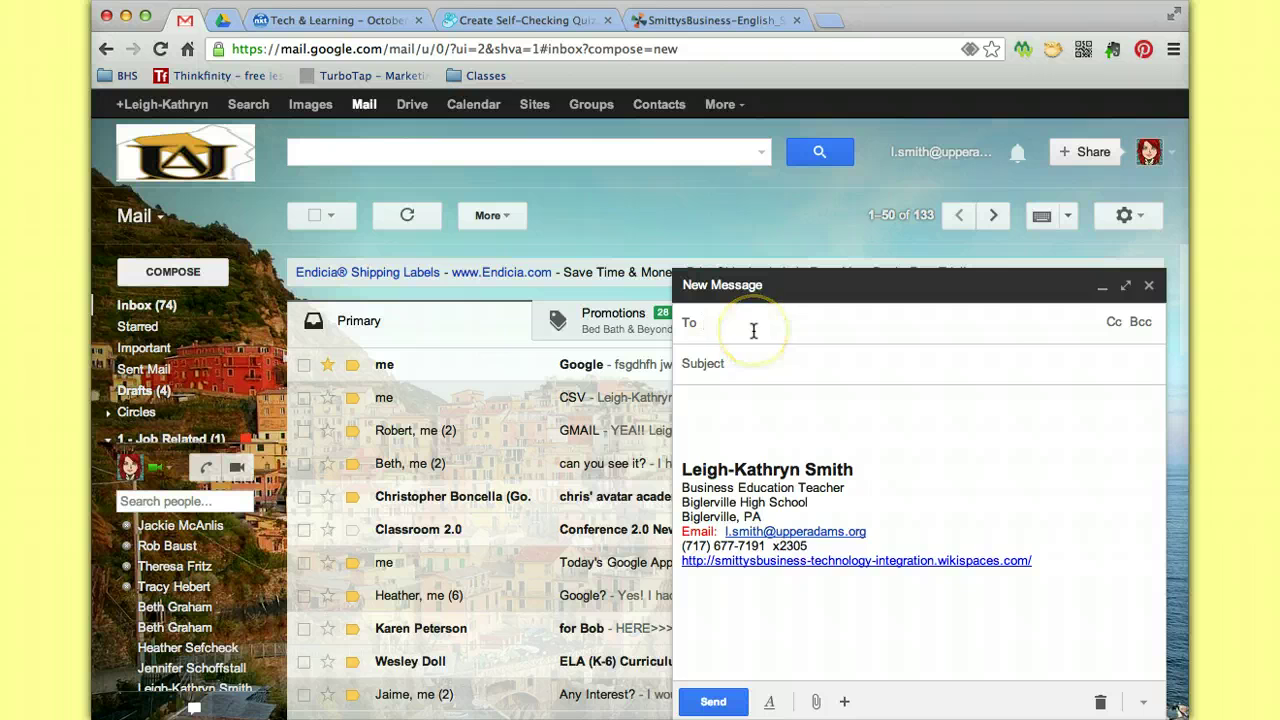
text(rob)
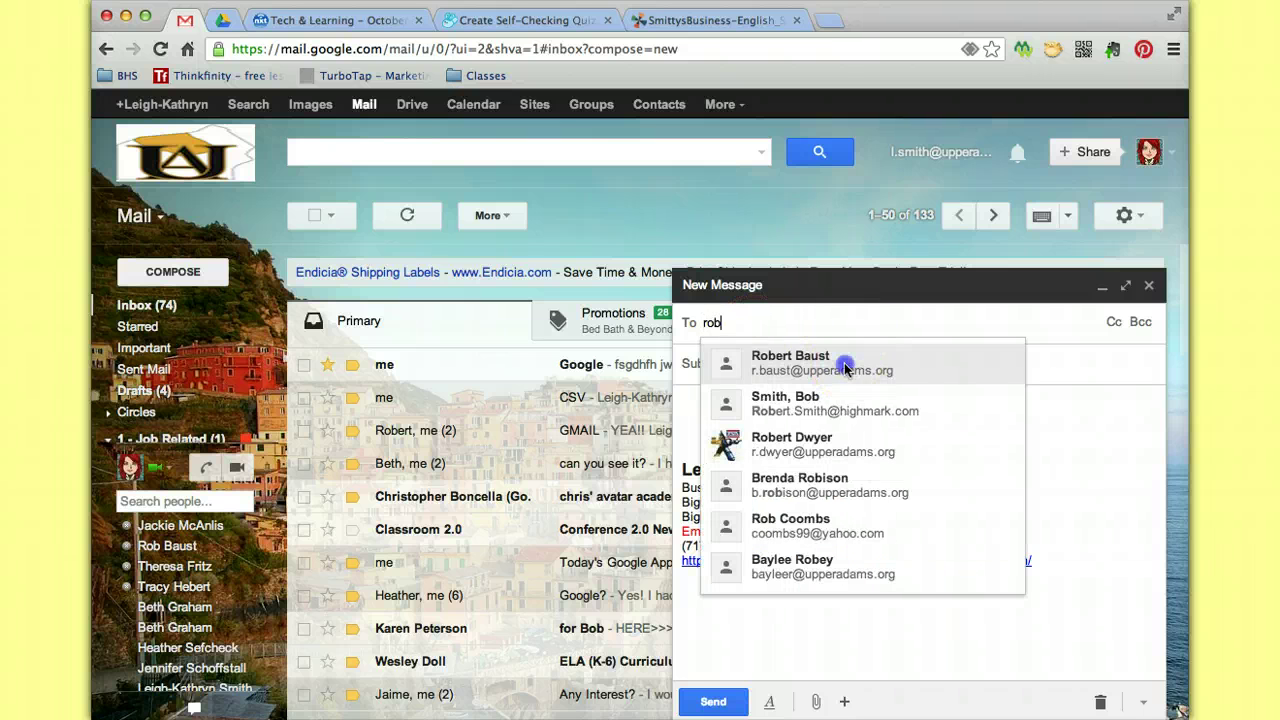
click(843, 364)
click(763, 372)
text(asdf)
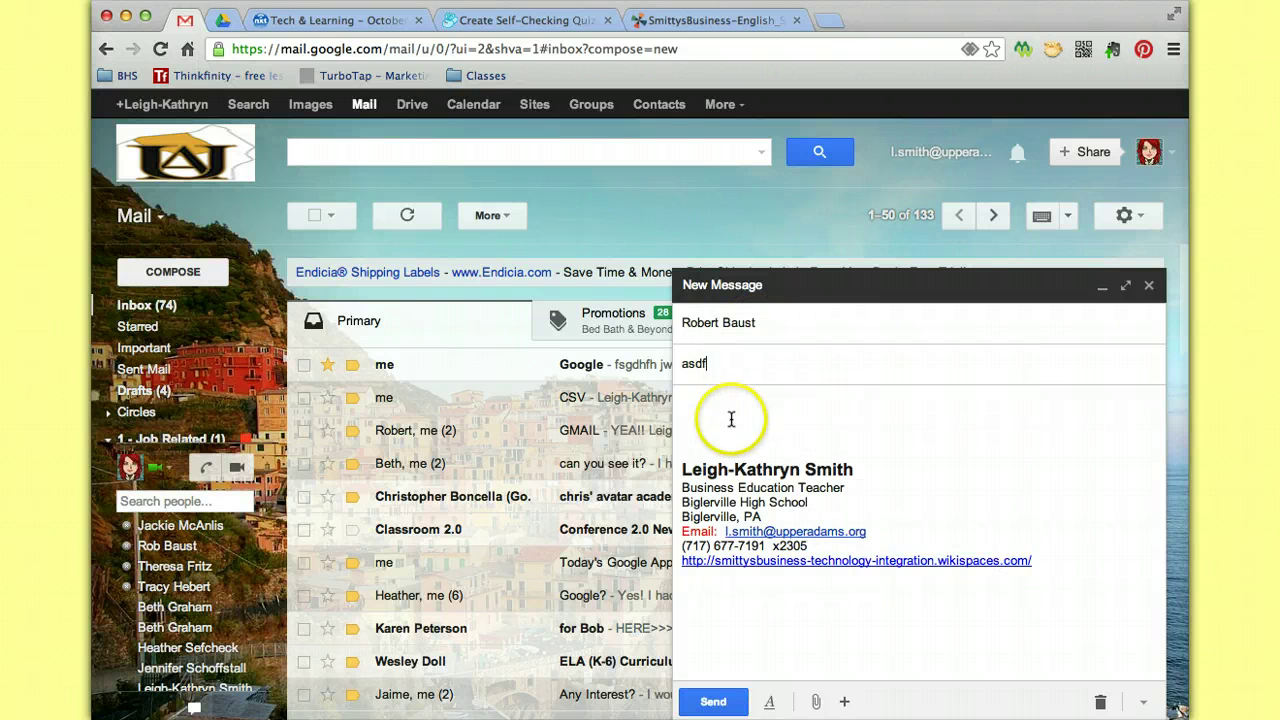
click(734, 417)
text(asdfgh)
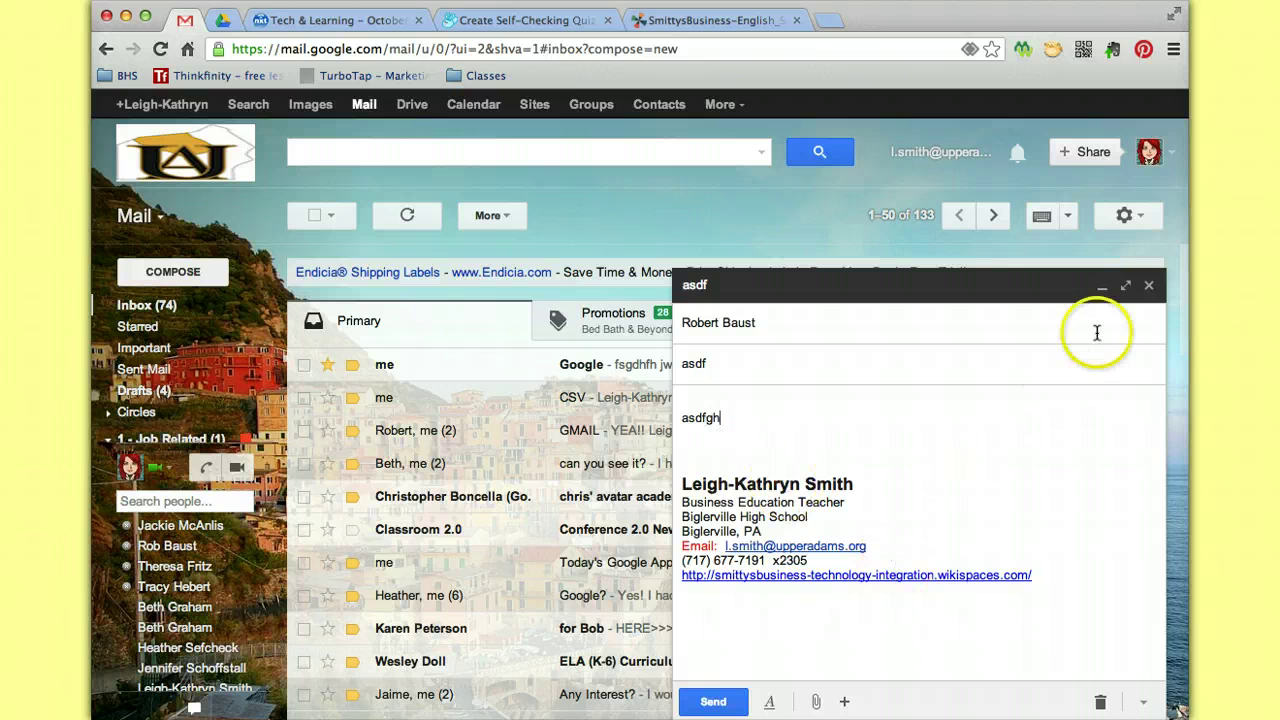
click(1151, 288)
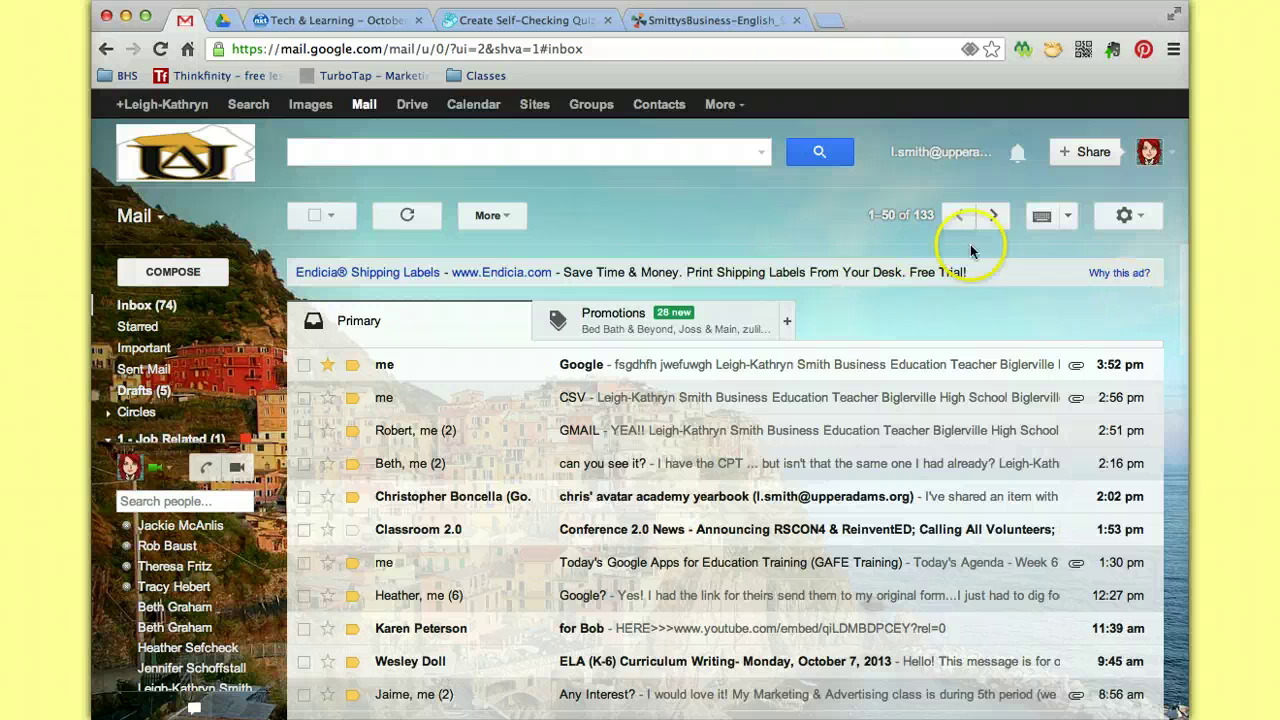
Open Drafts and review the newest draft, closing it unchanged.
mouse_move(134, 368)
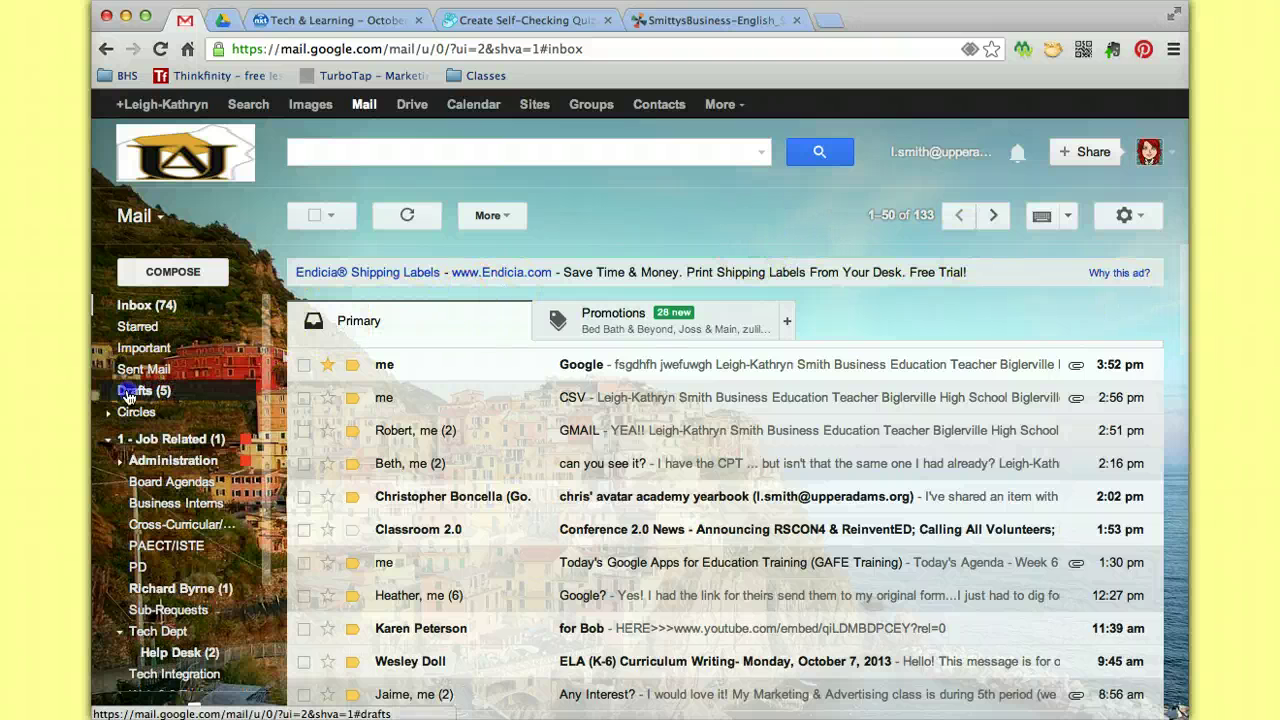
click(127, 394)
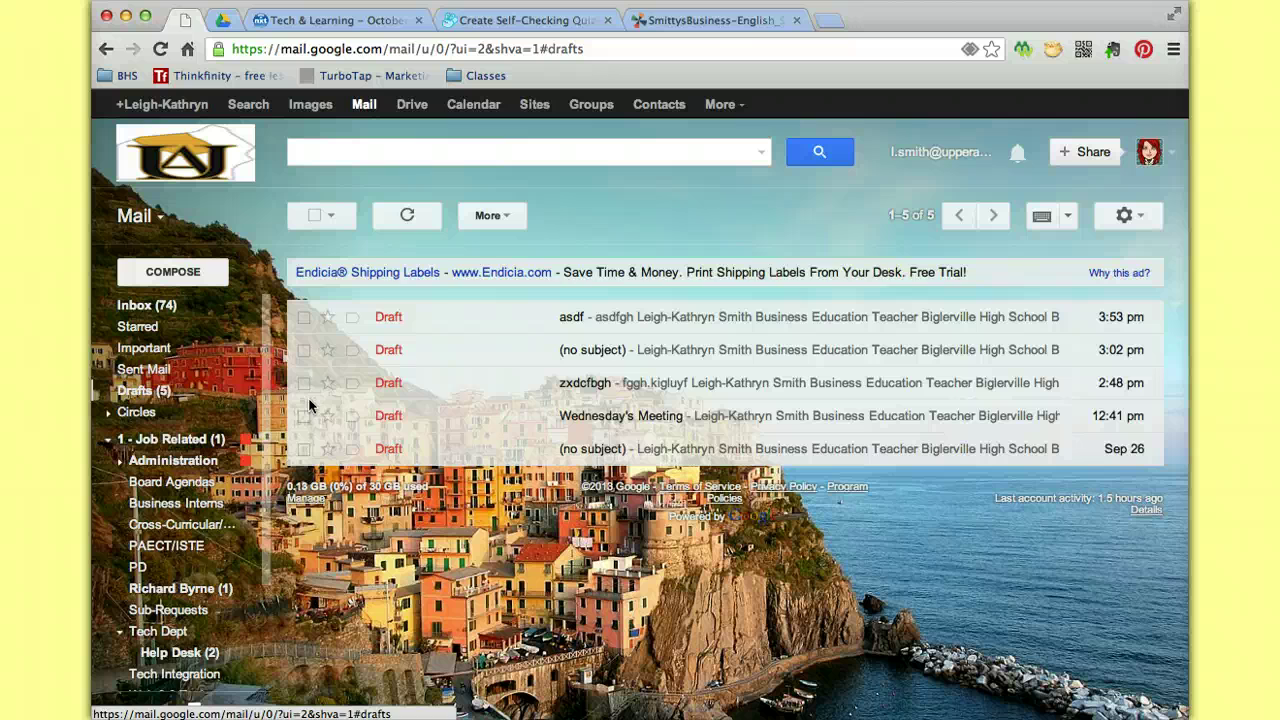
click(608, 322)
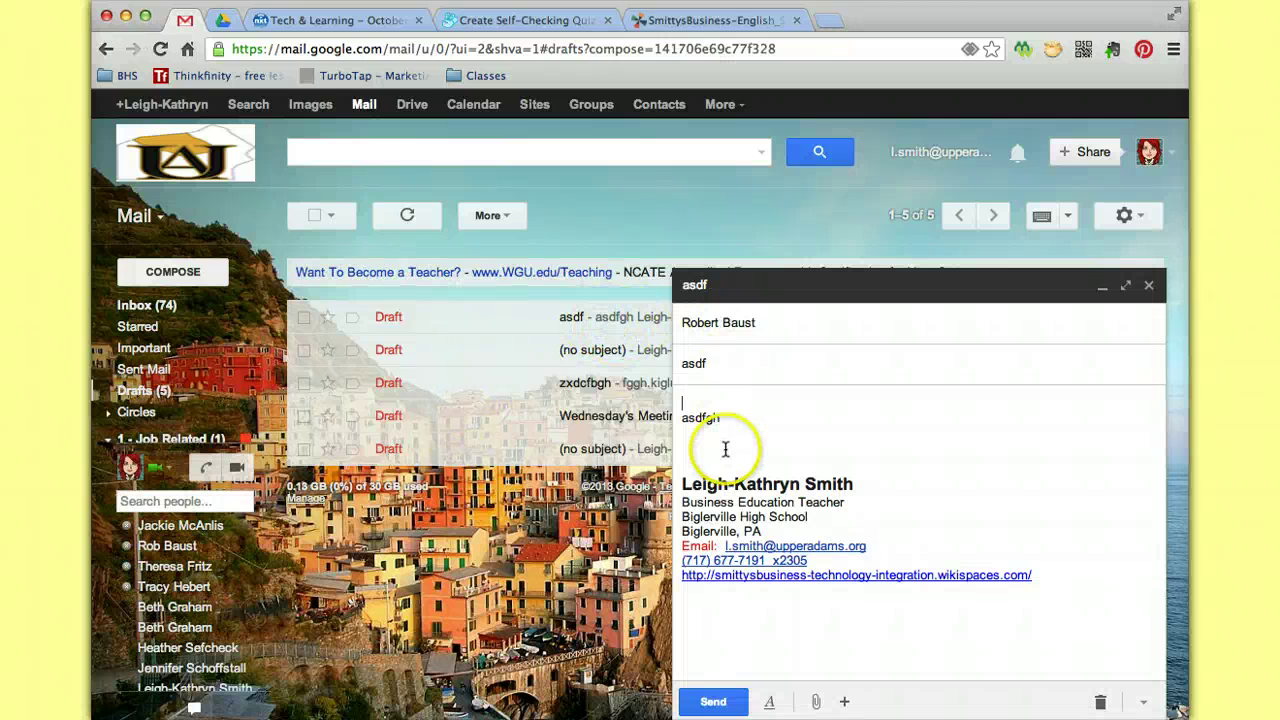
click(1151, 287)
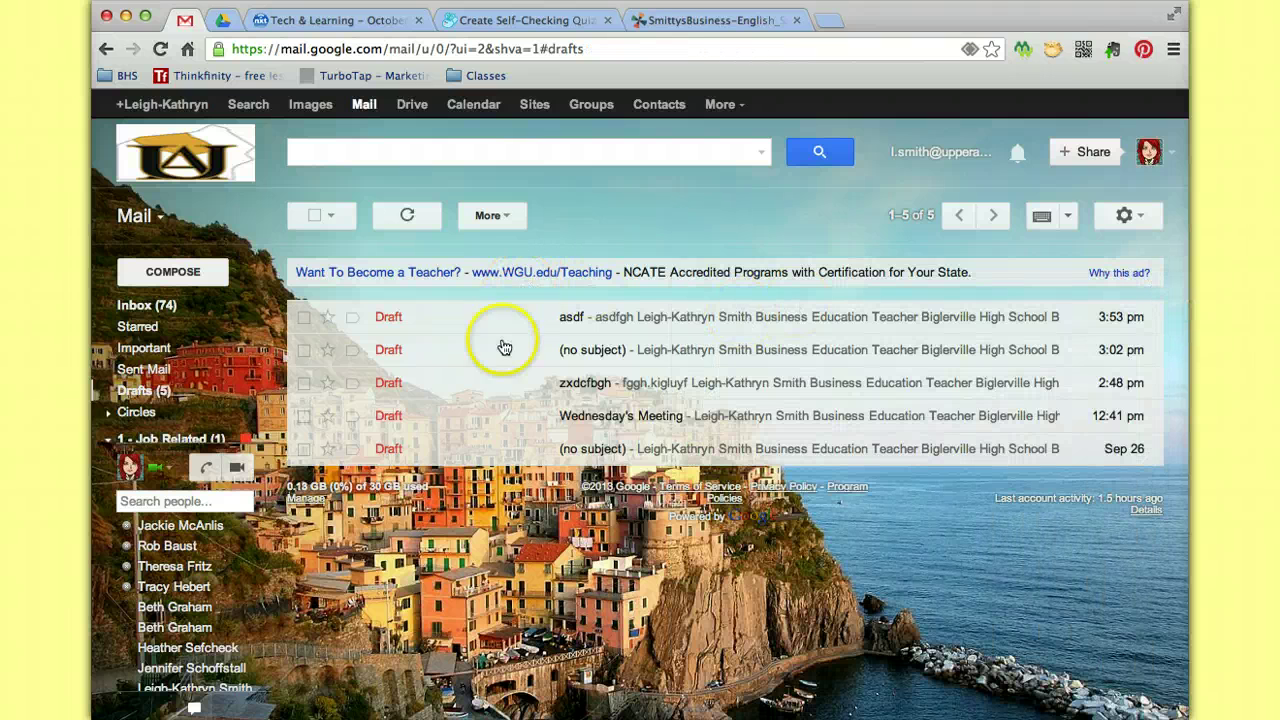
Discard only the newest 'asdf' draft, leaving four drafts, and go back to the inbox.
click(314, 216)
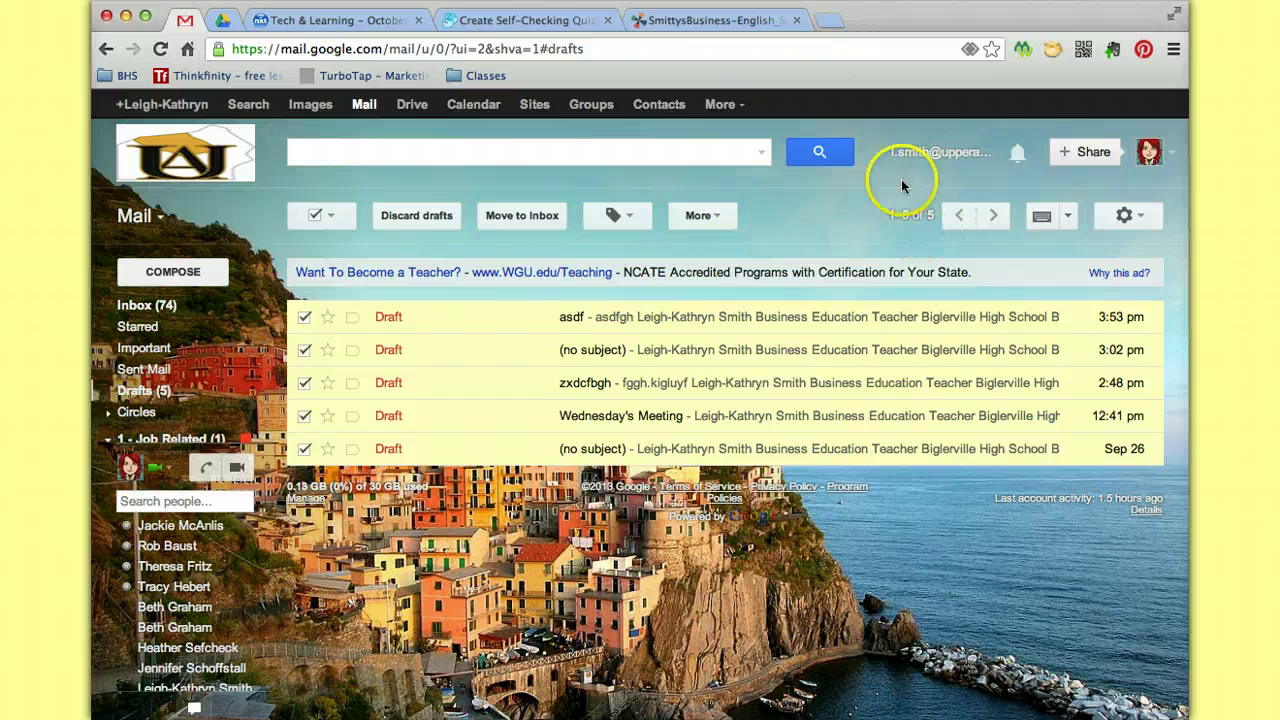
click(315, 216)
click(330, 218)
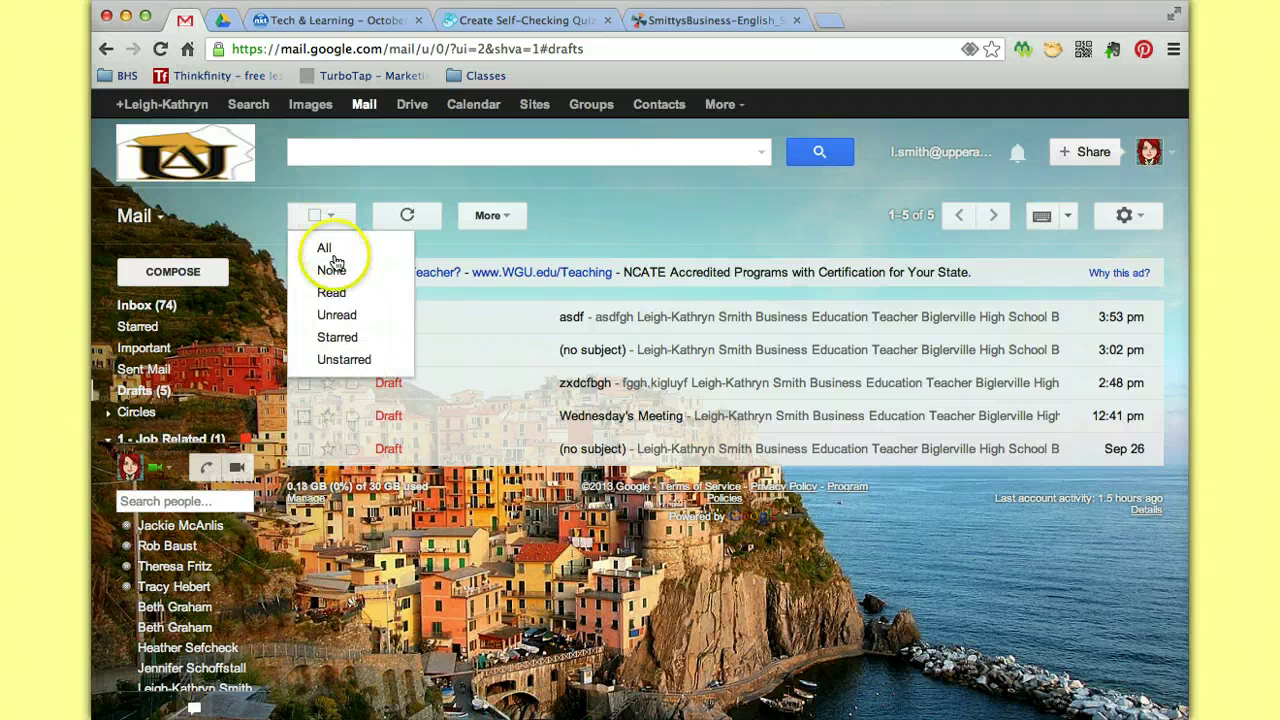
click(363, 183)
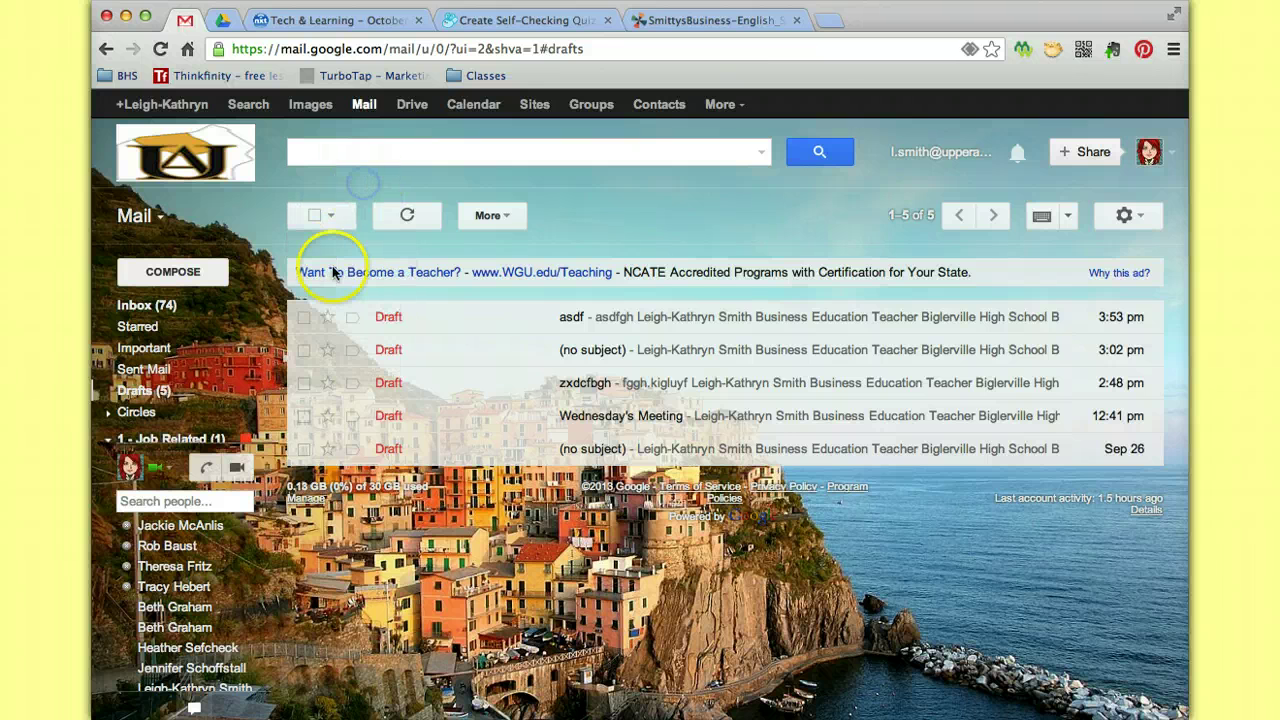
click(304, 318)
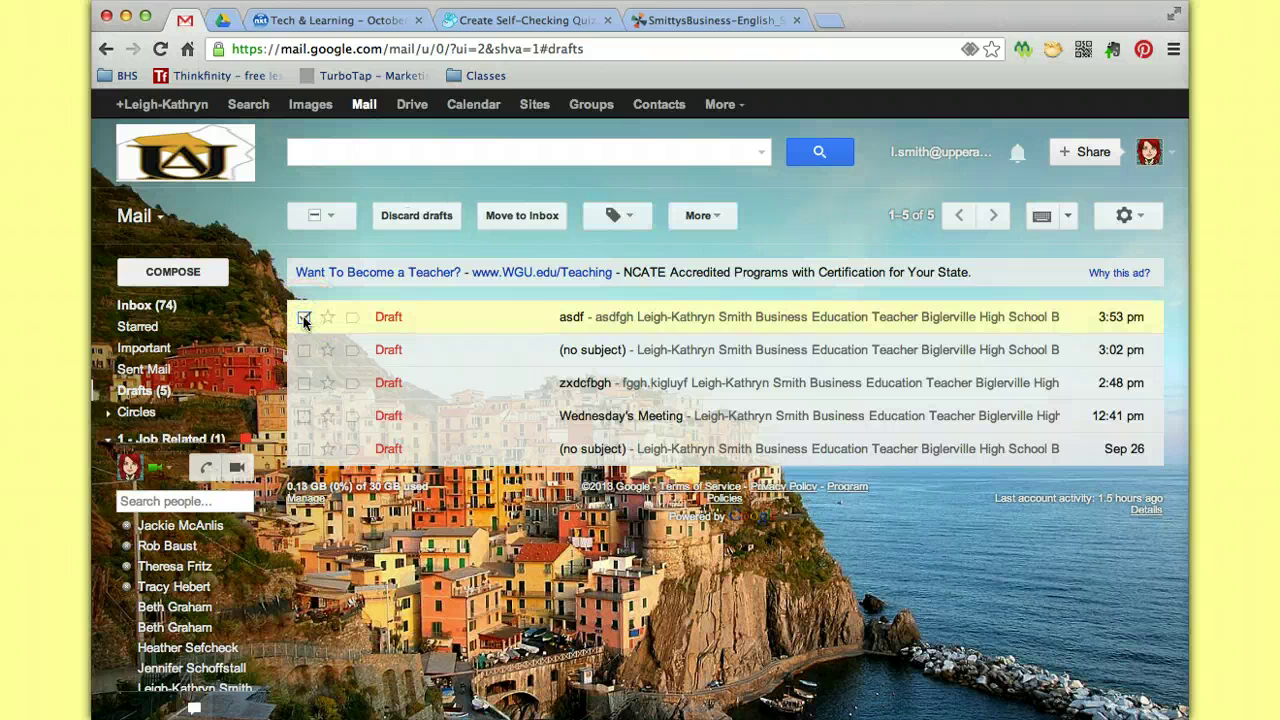
click(417, 216)
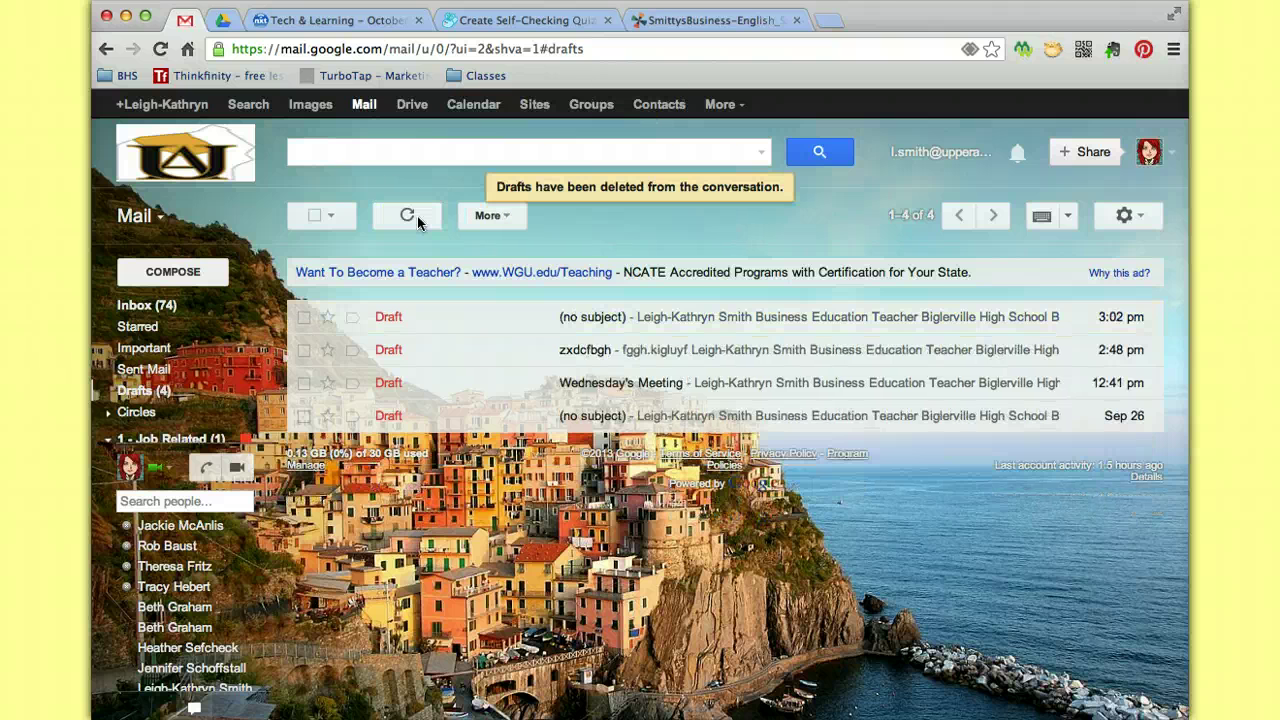
click(156, 308)
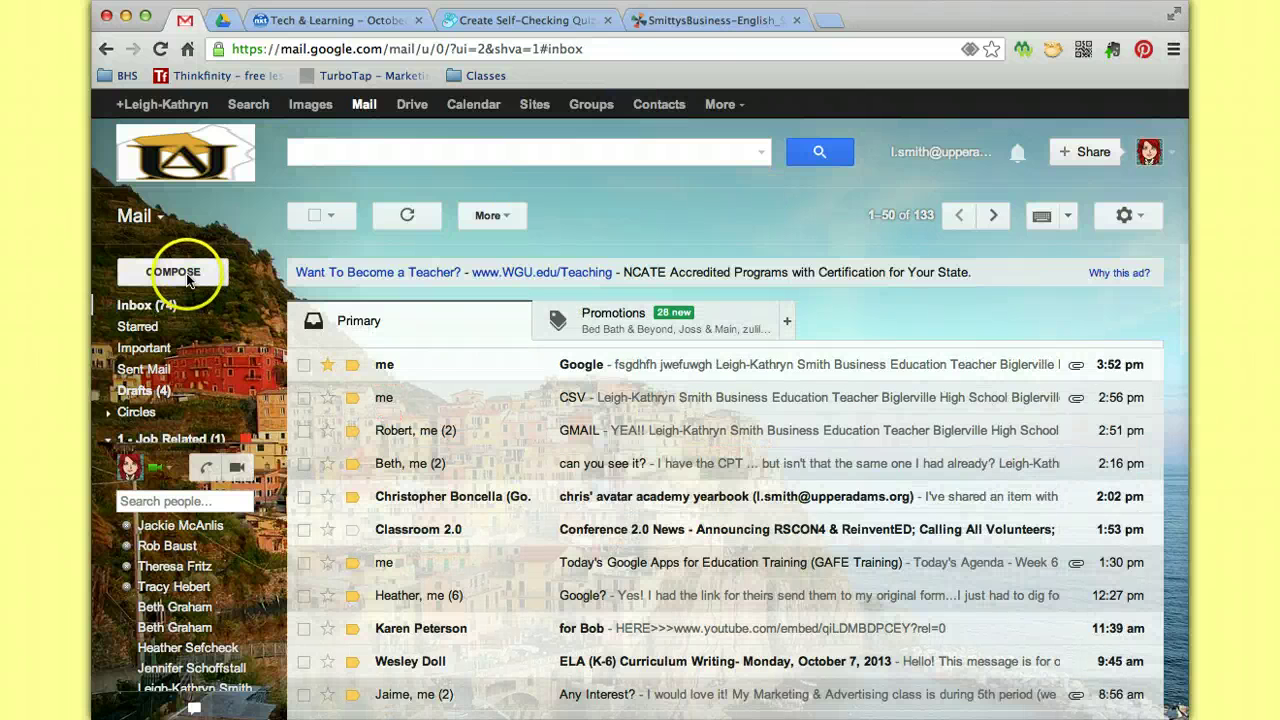
Compose a message to a suggested contact with subject 'awsdfgh' and body 'aswdfgh', then discard it.
click(187, 278)
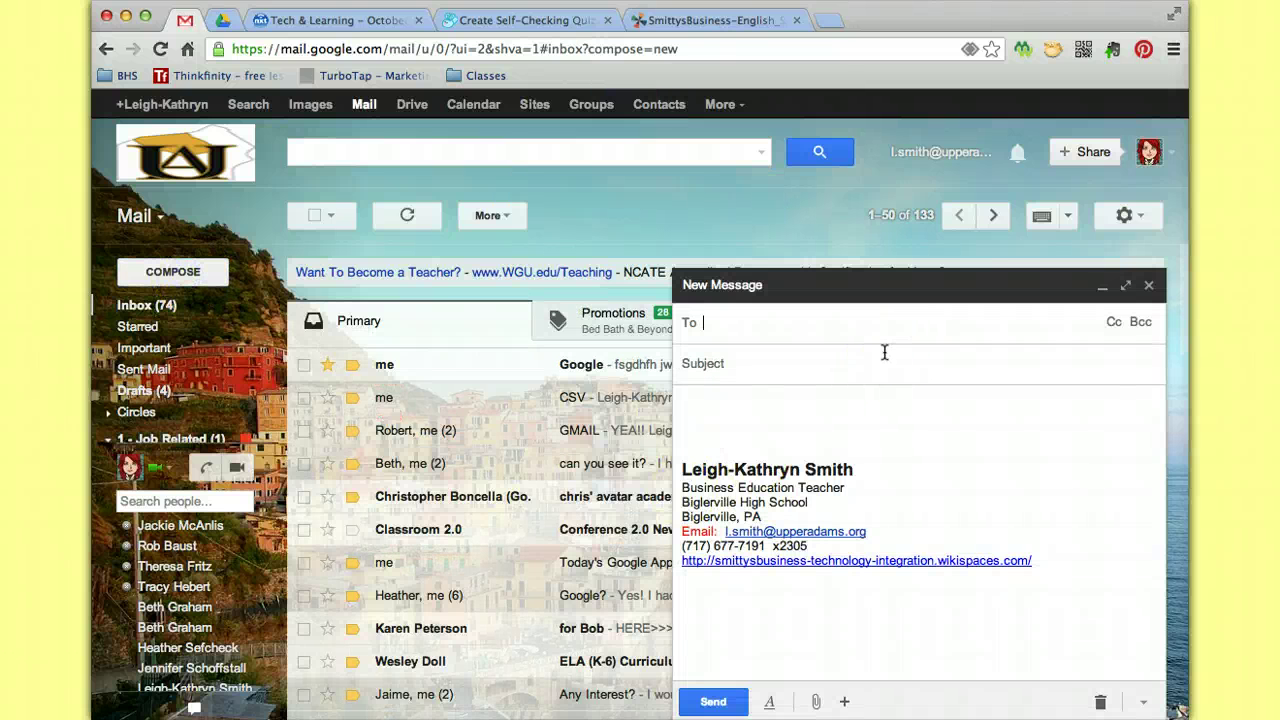
text(rob)
click(900, 362)
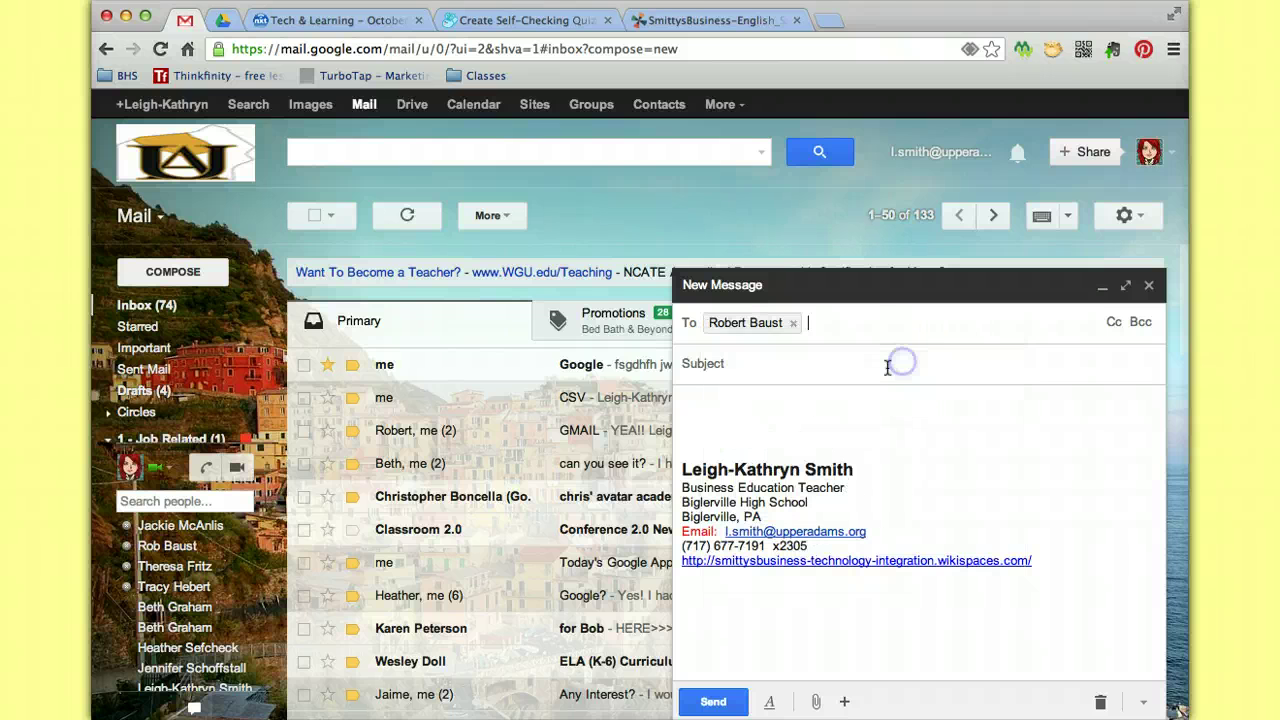
text(awsdfgh)
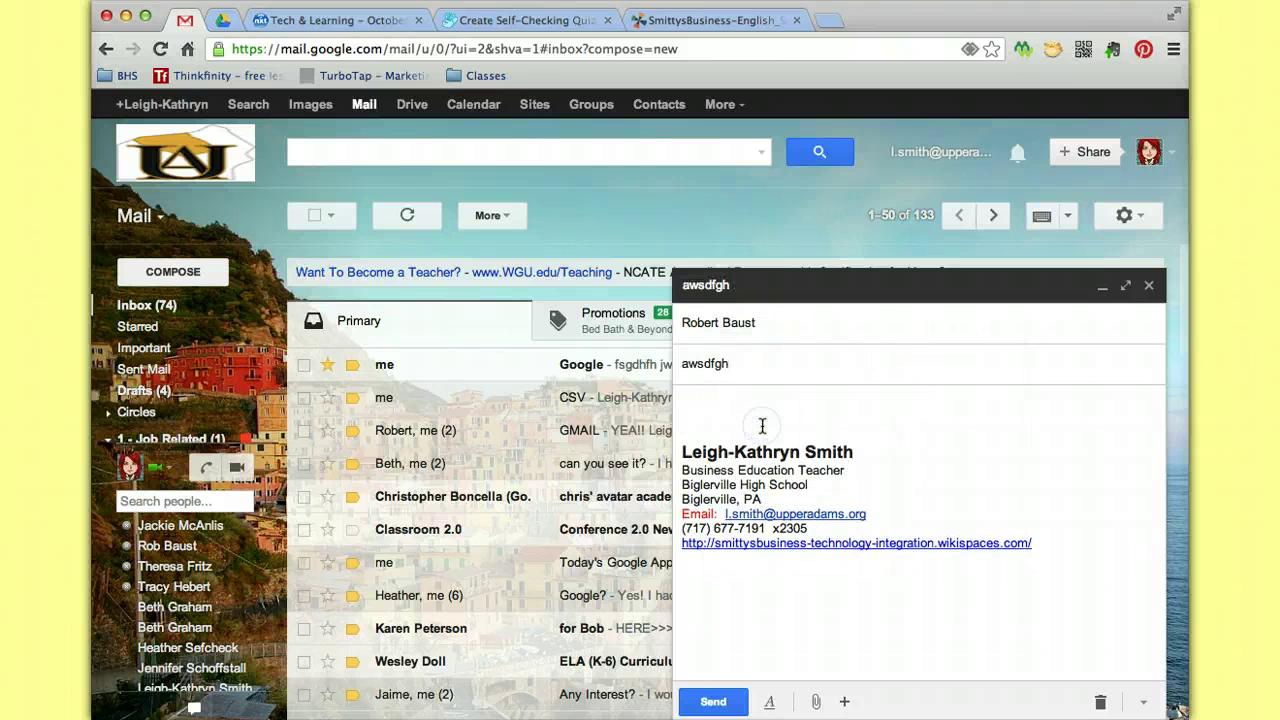
click(745, 402)
text(aswdfgh)
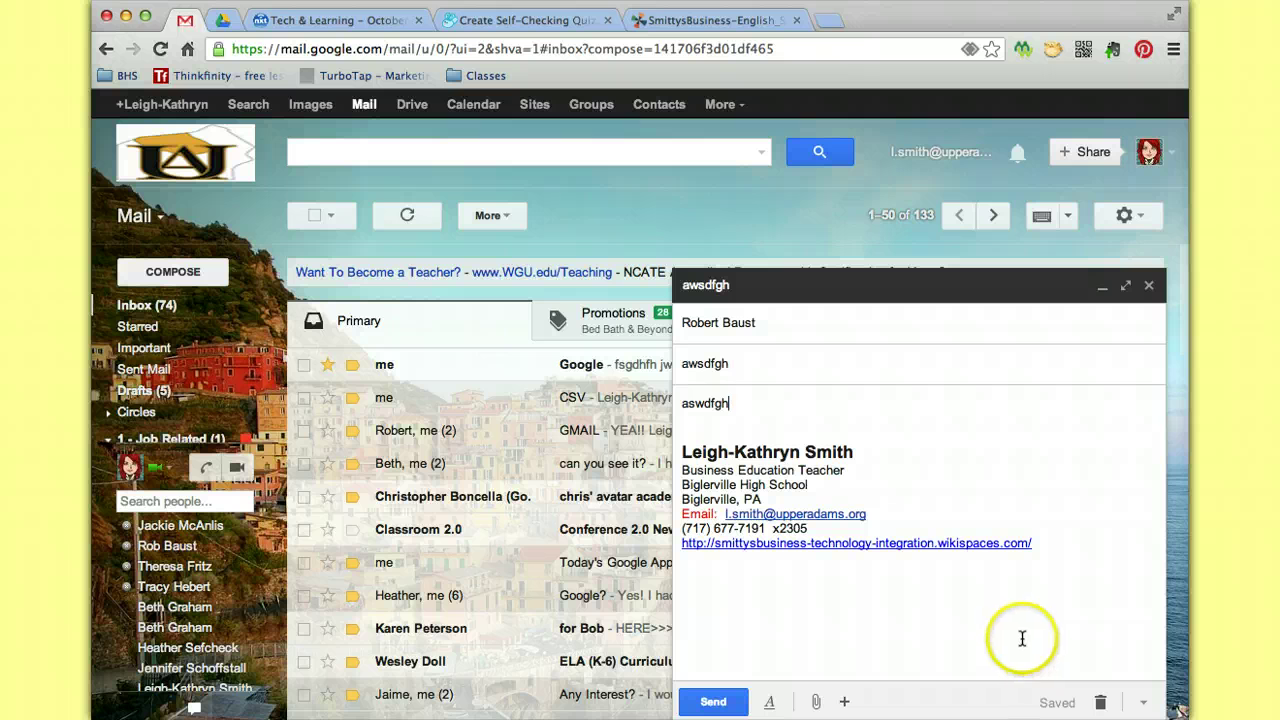
click(1101, 703)
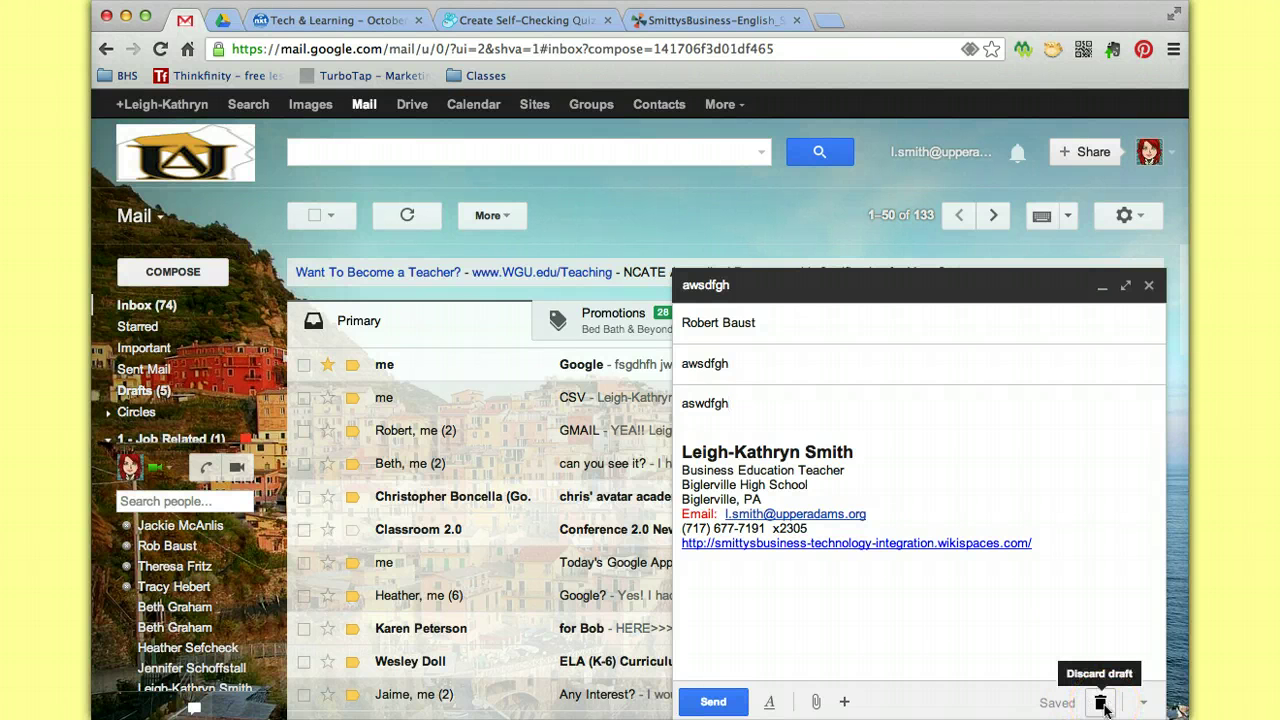
click(1103, 704)
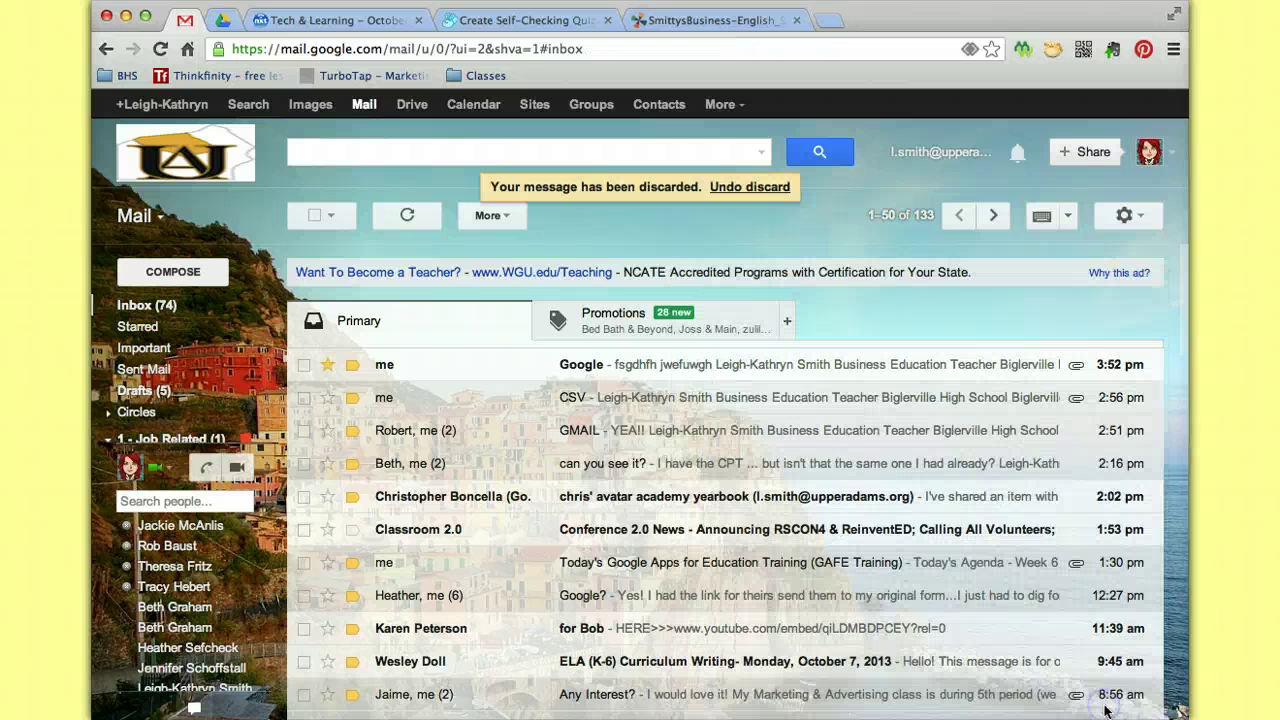
click(150, 392)
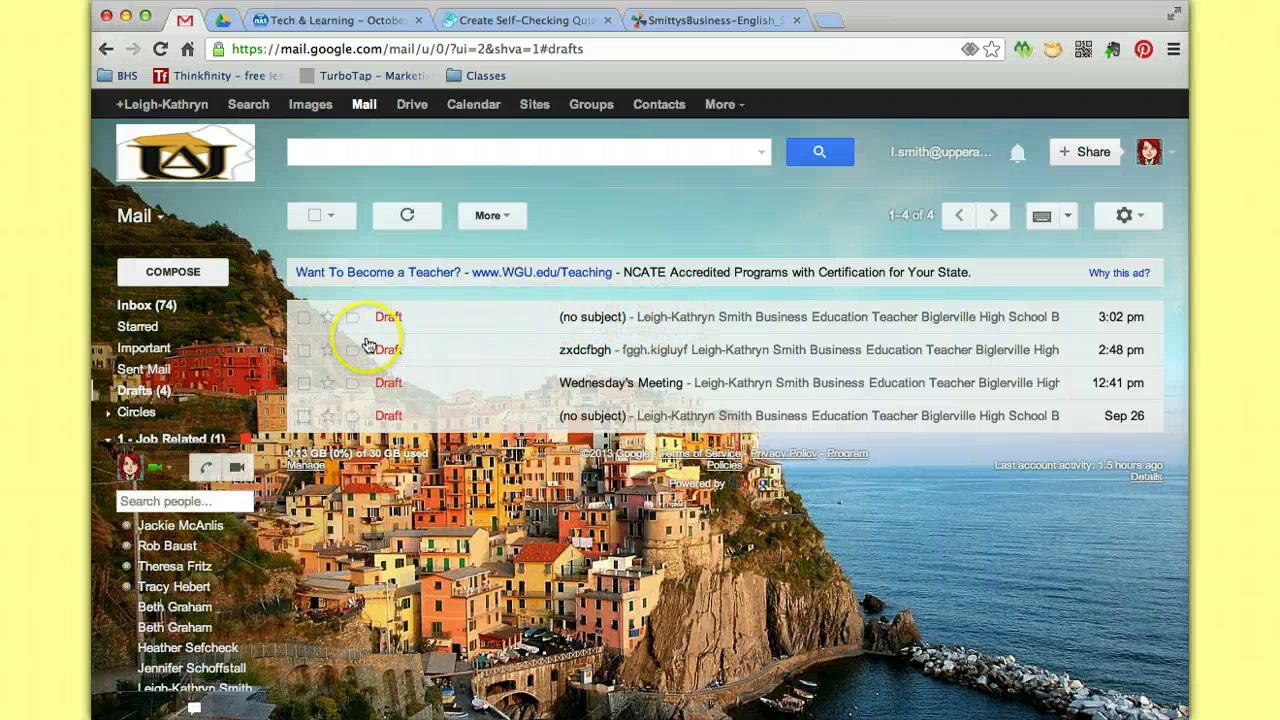
click(150, 306)
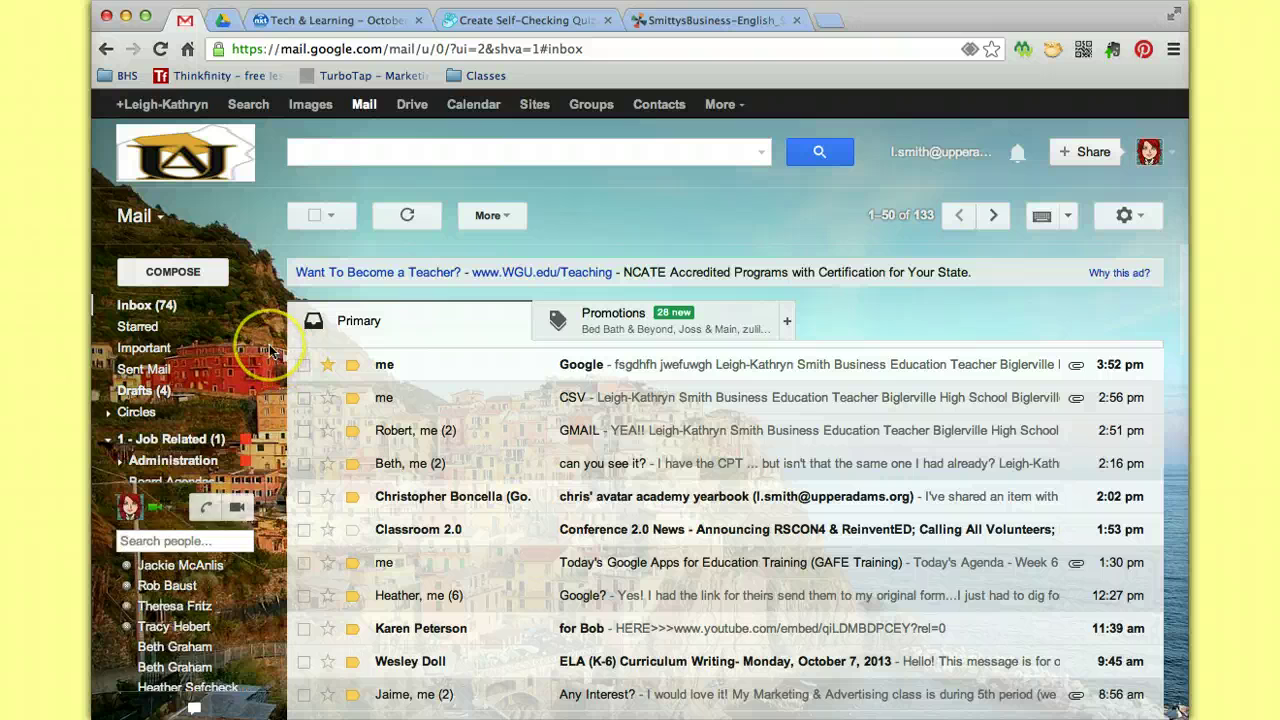
scroll(269, 350, down, 3)
scroll(269, 344, up, 3)
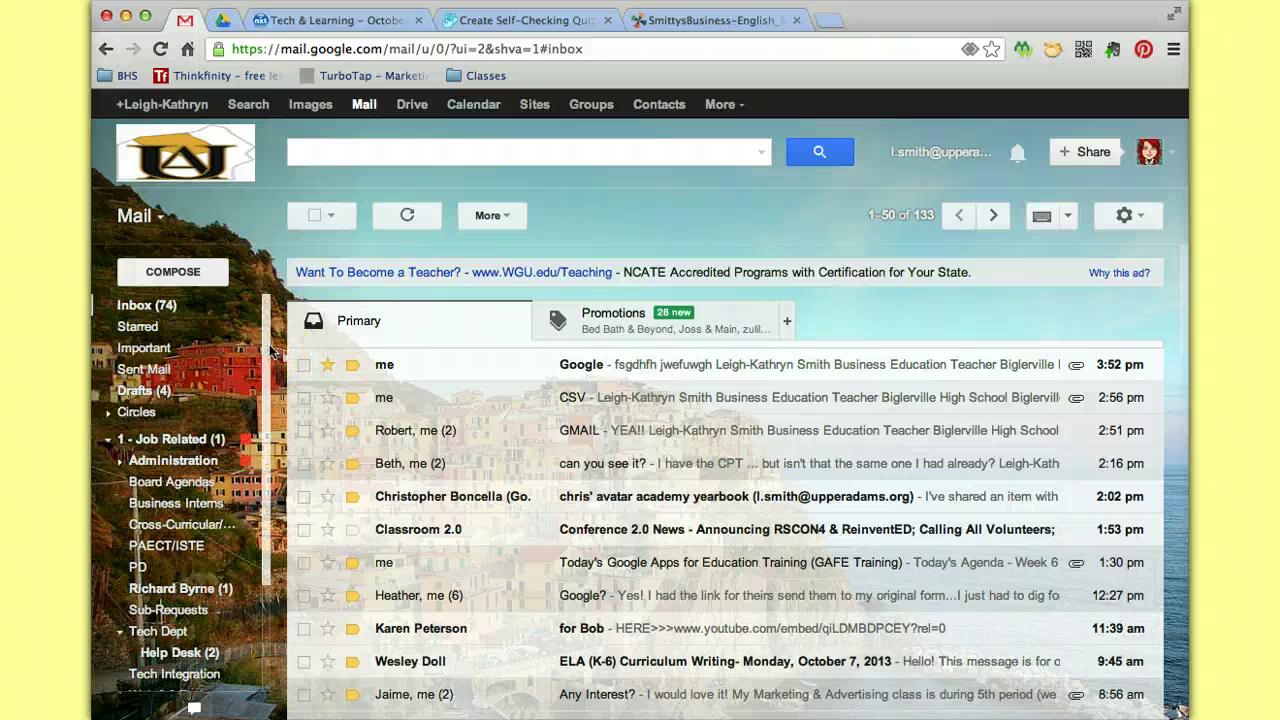
click(108, 438)
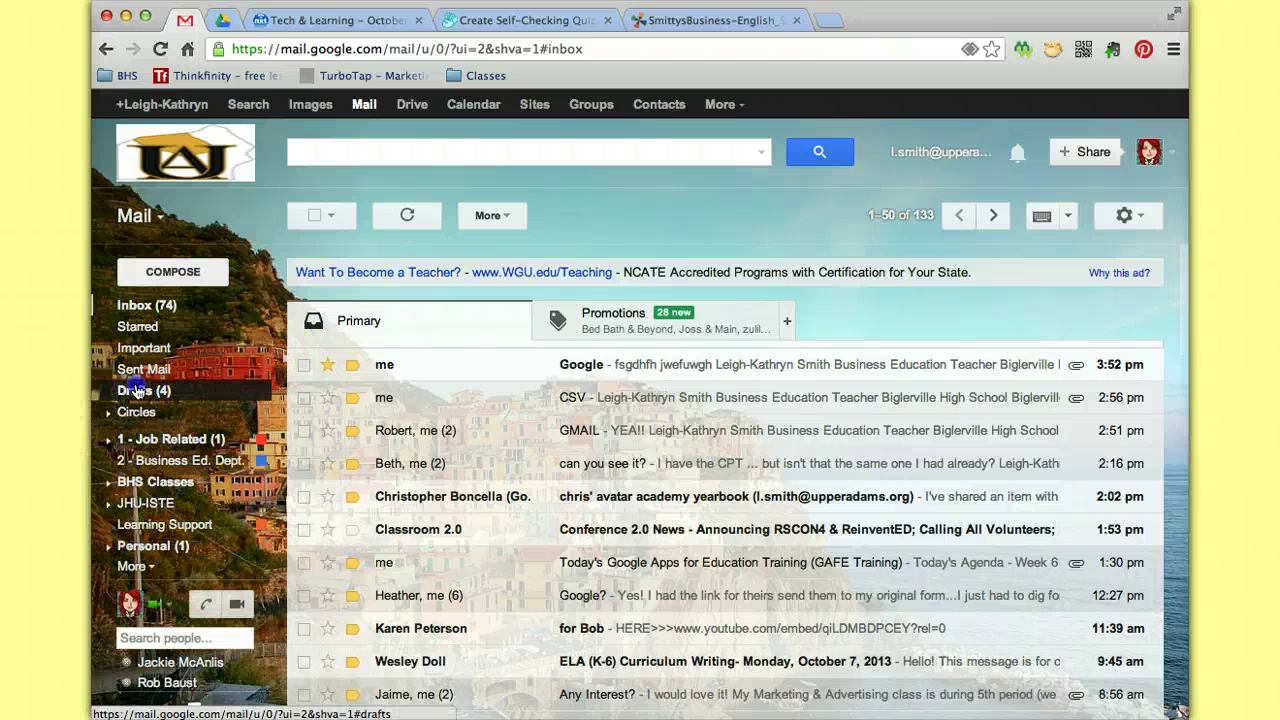
click(140, 390)
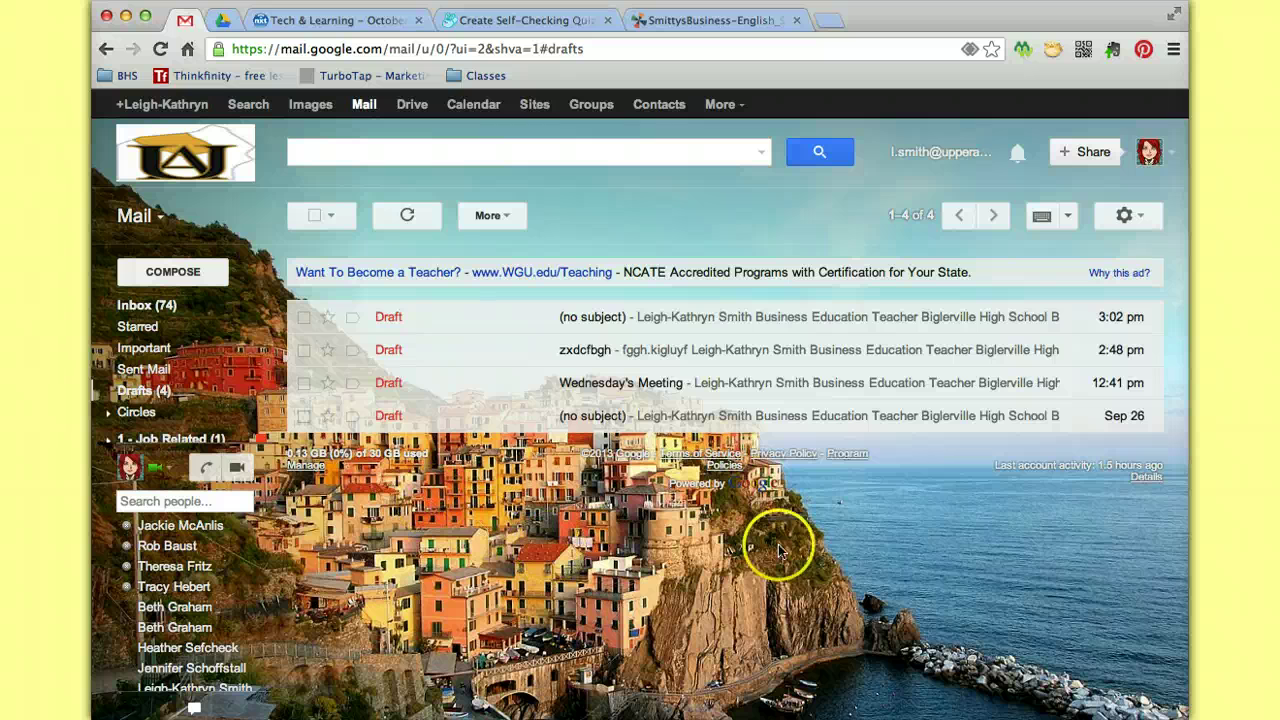
mouse_move(140, 340)
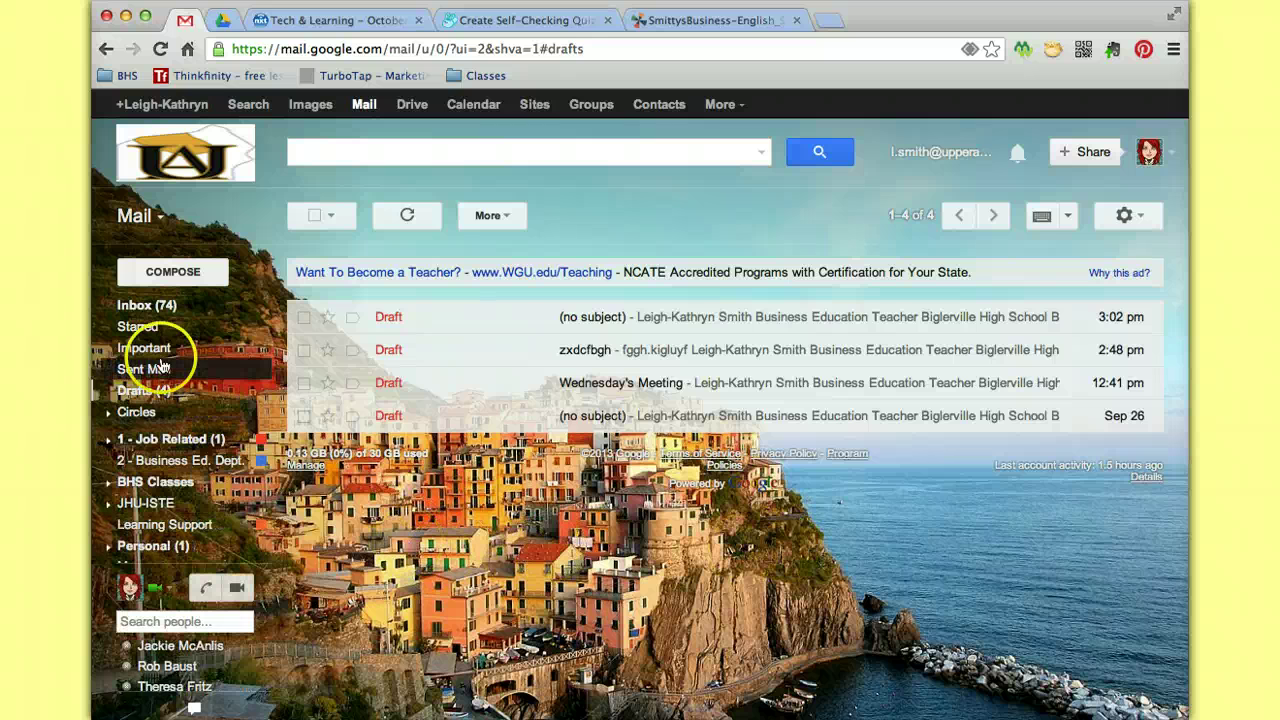
click(137, 308)
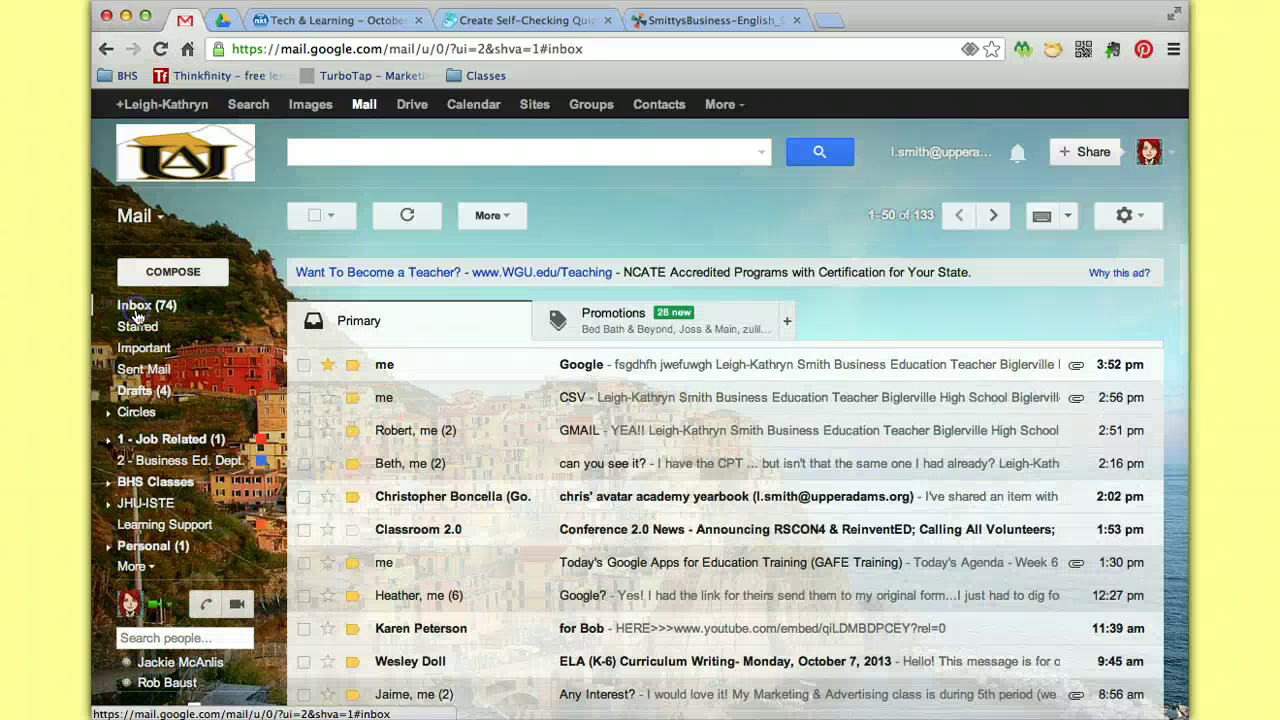
Open Settings from the gear menu and scroll the General tab down to Default text style.
click(1144, 217)
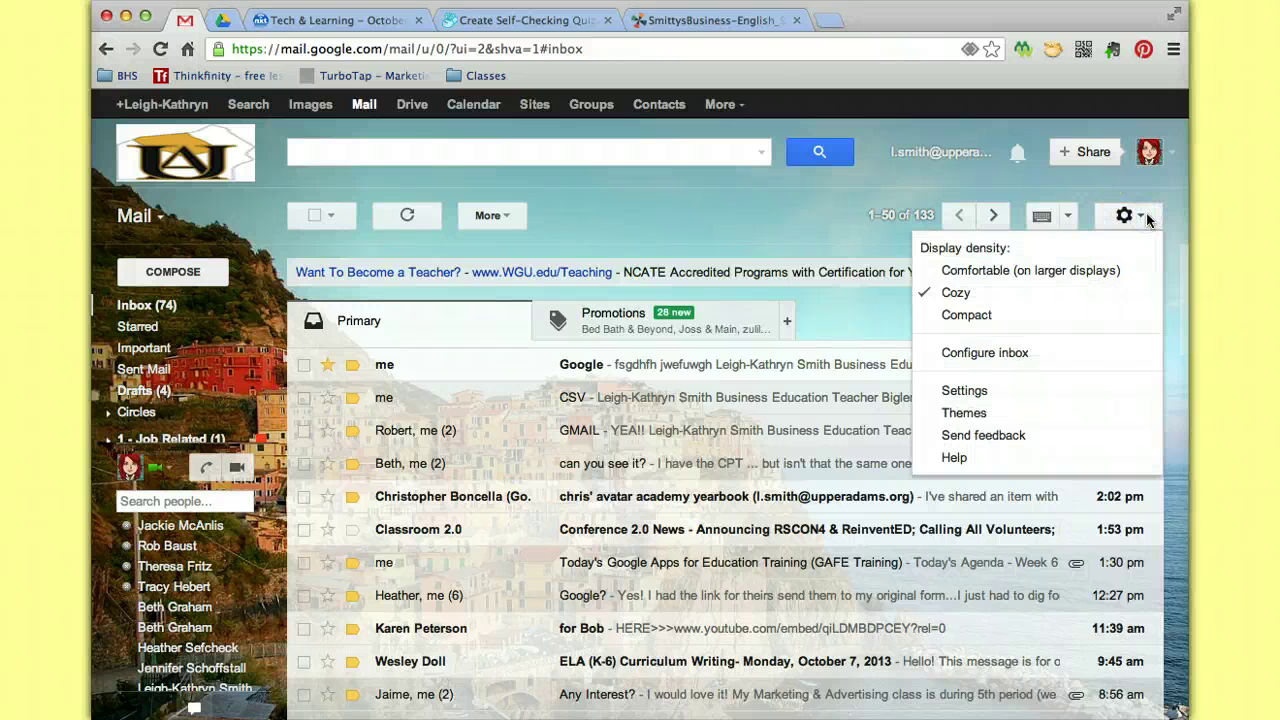
click(988, 394)
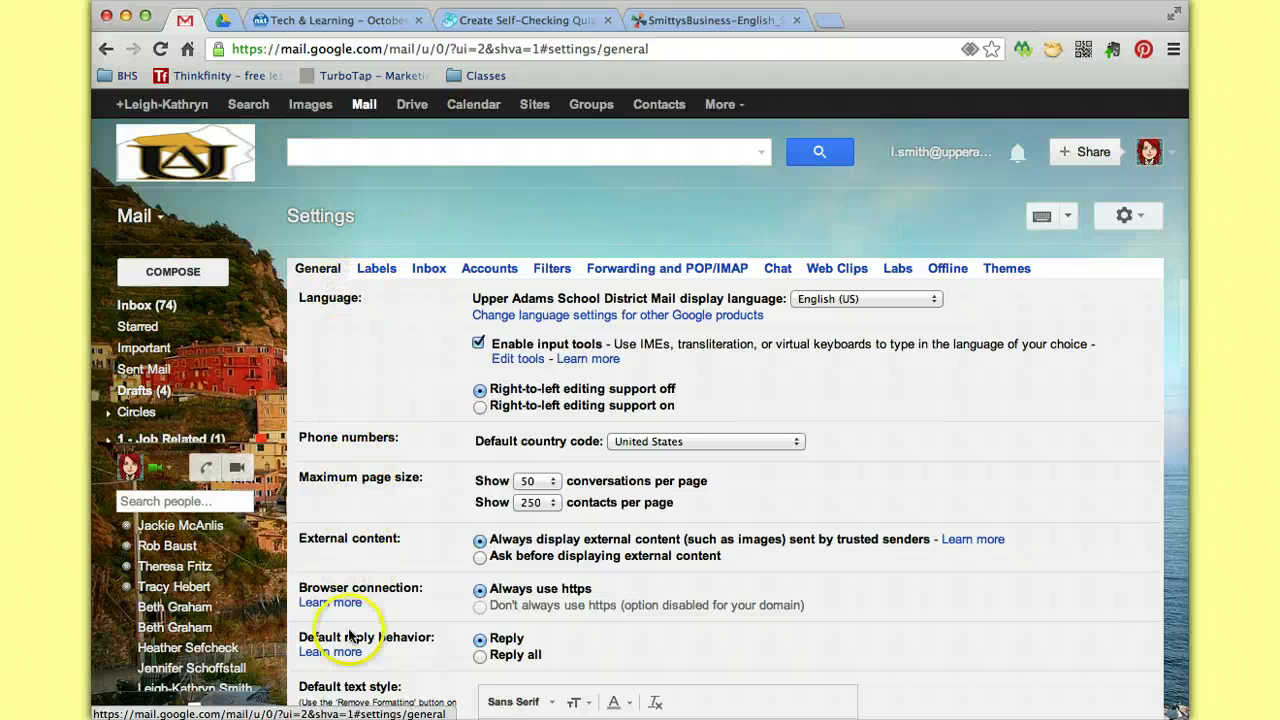
scroll(398, 460, down, 1)
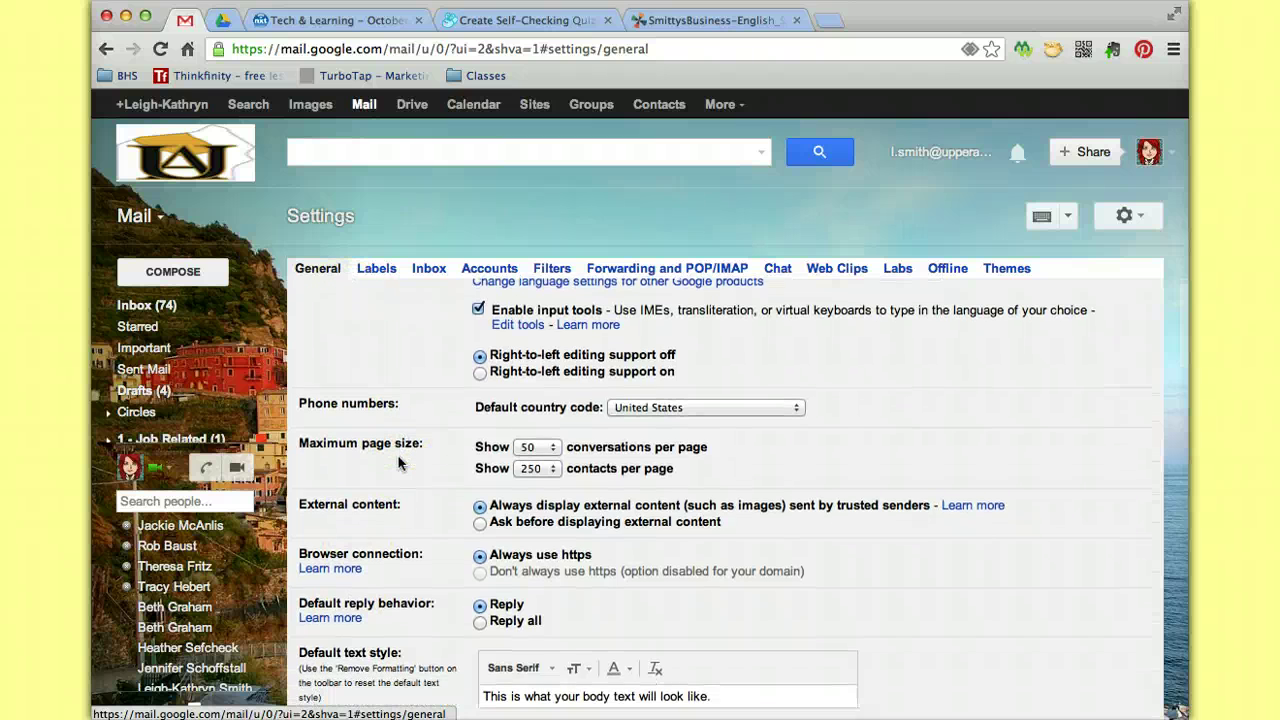
scroll(398, 462, down, 4)
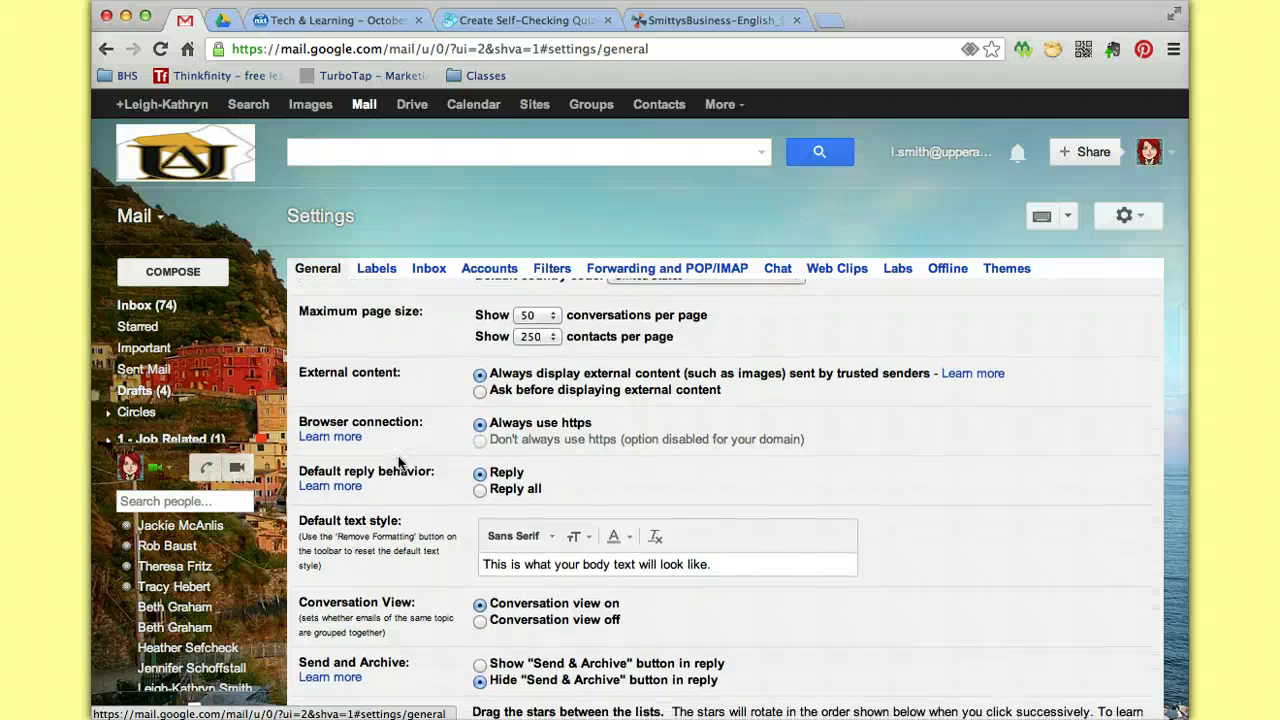
scroll(398, 462, down, 1)
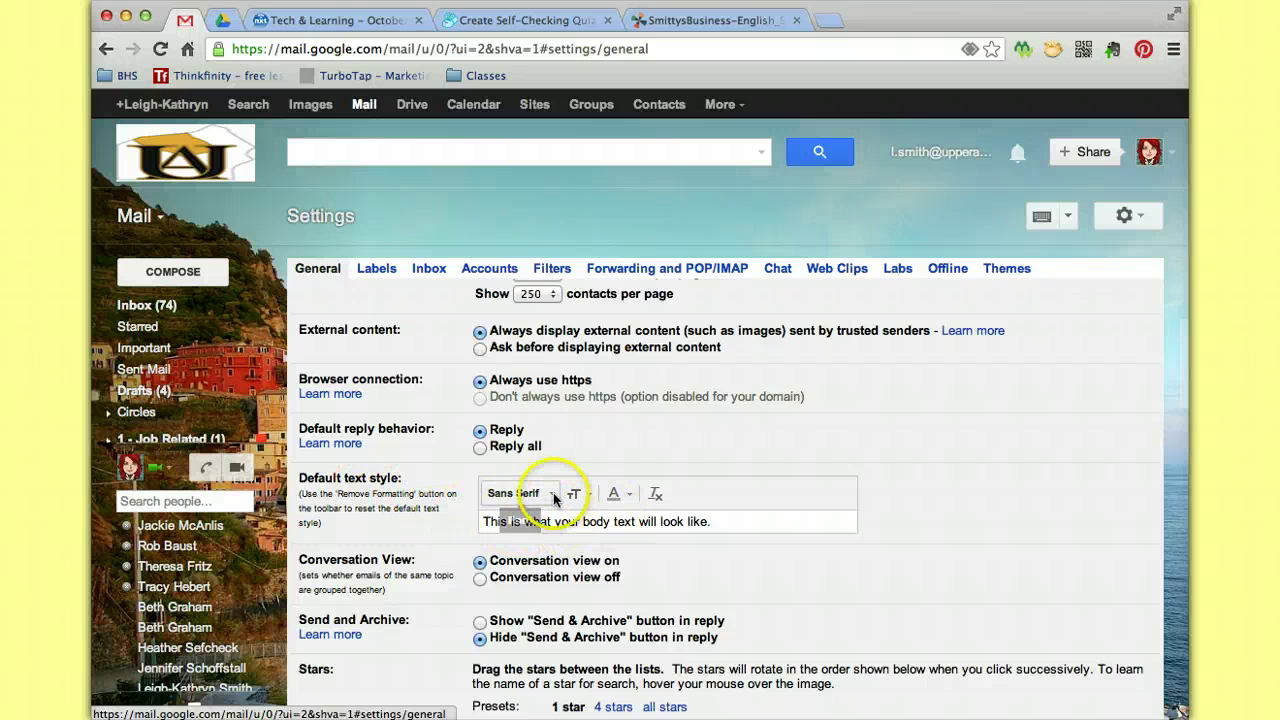
click(553, 497)
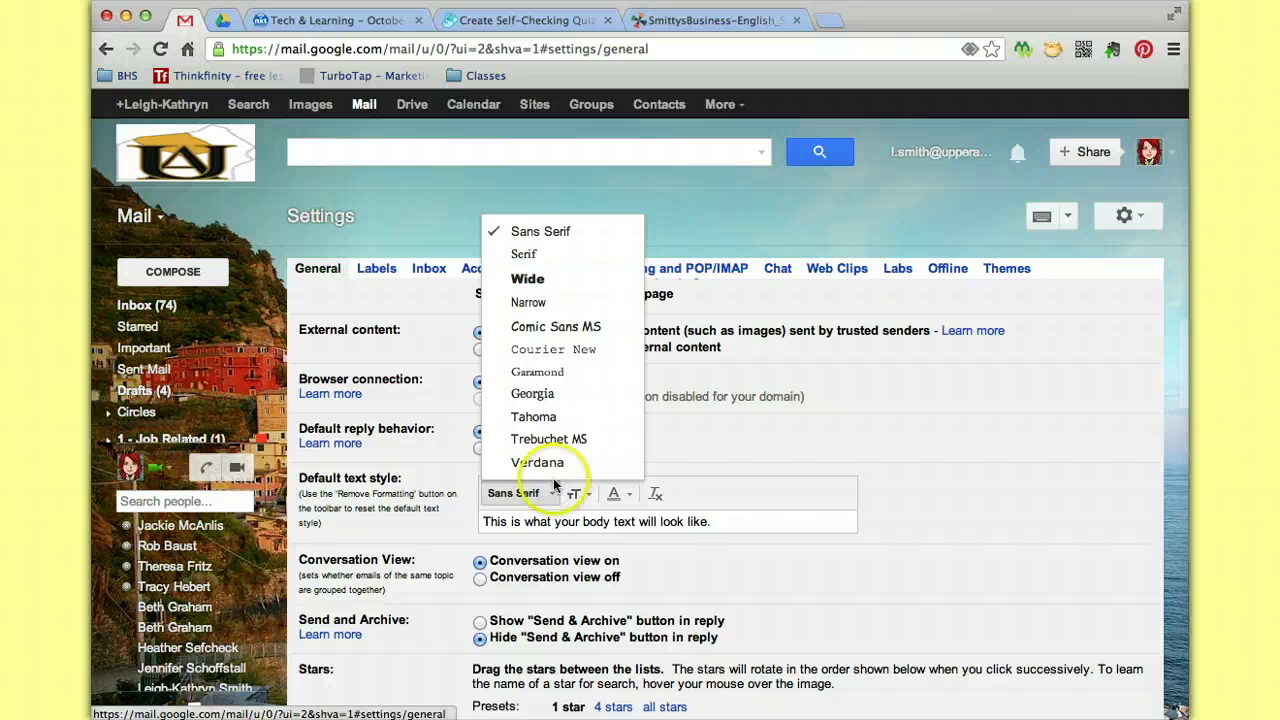
click(537, 462)
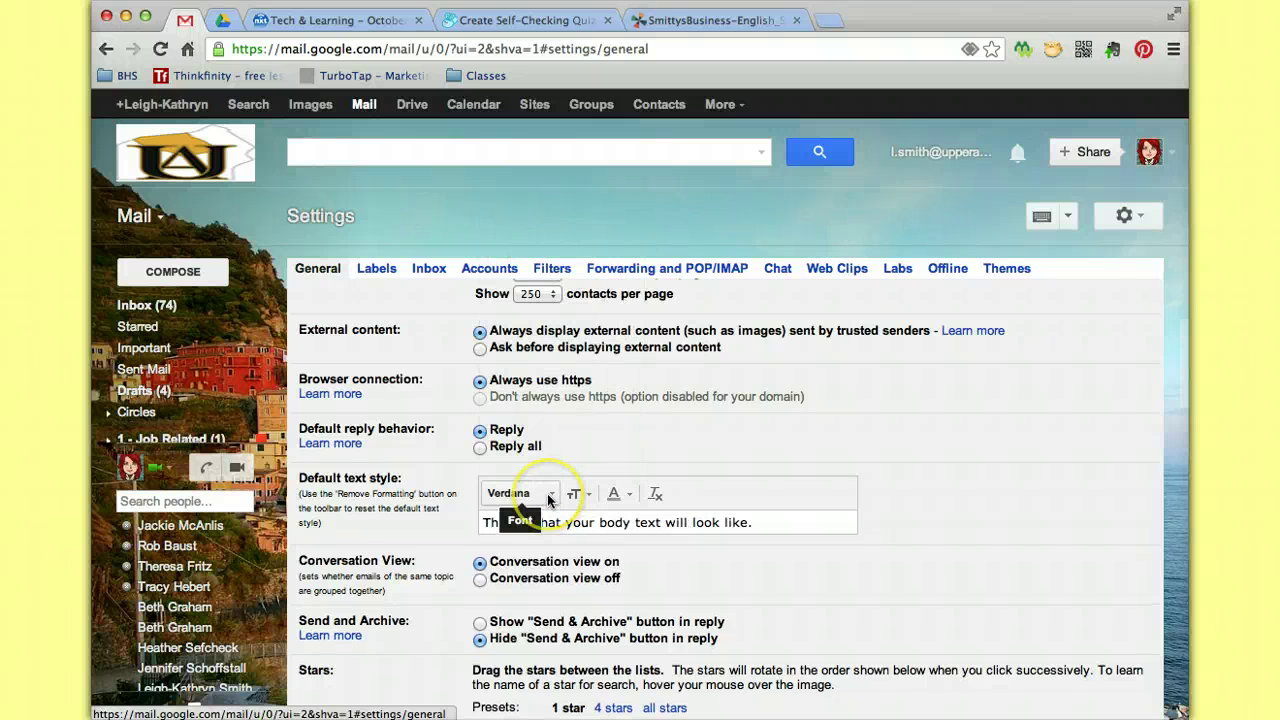
click(573, 493)
click(603, 461)
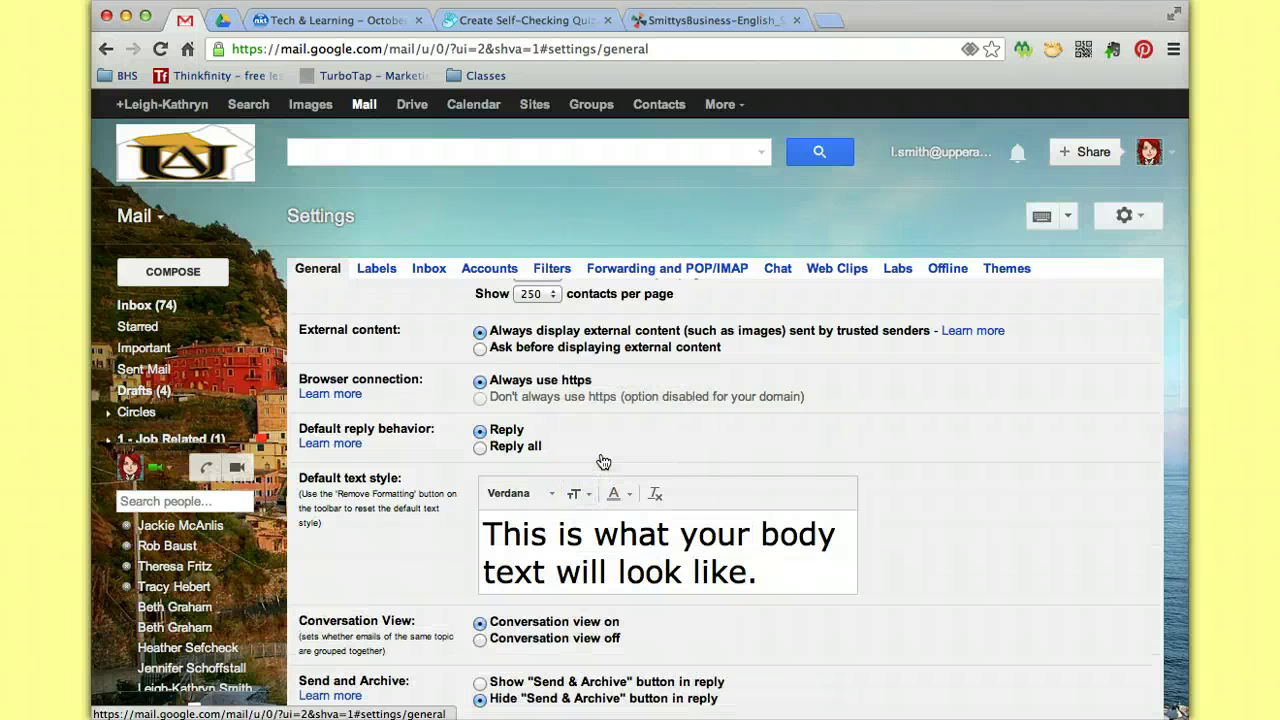
click(613, 493)
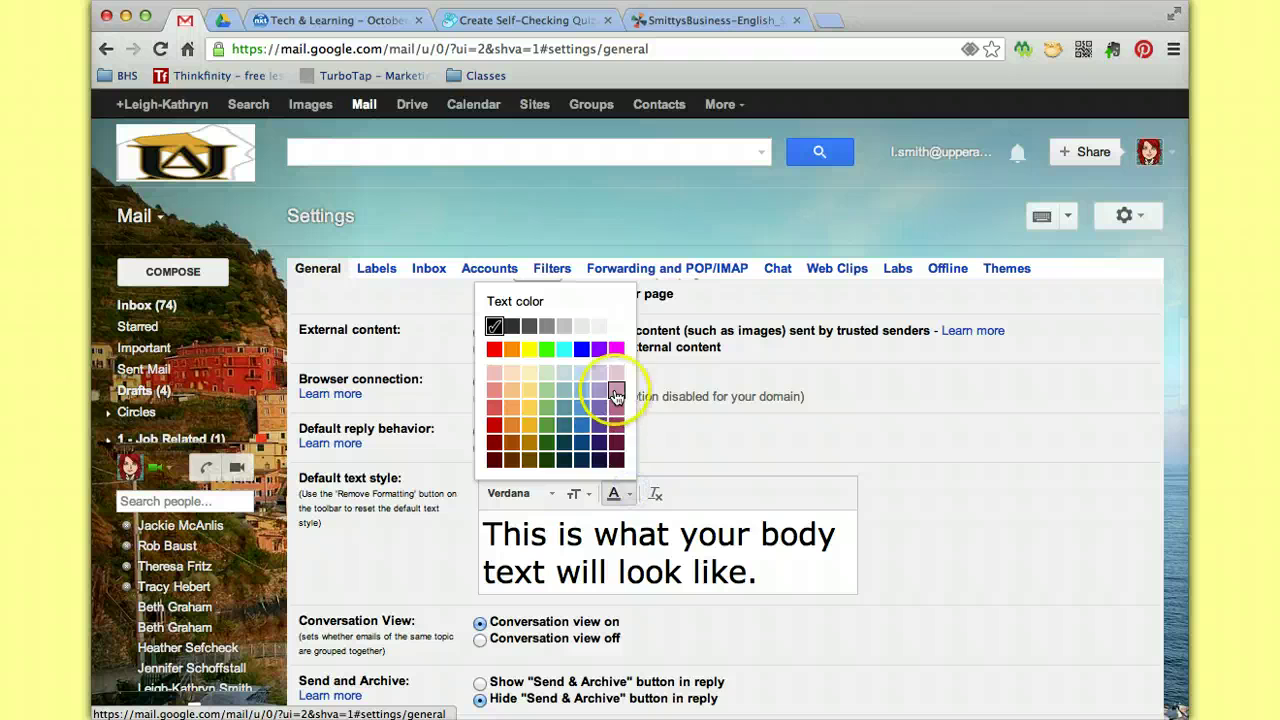
click(616, 348)
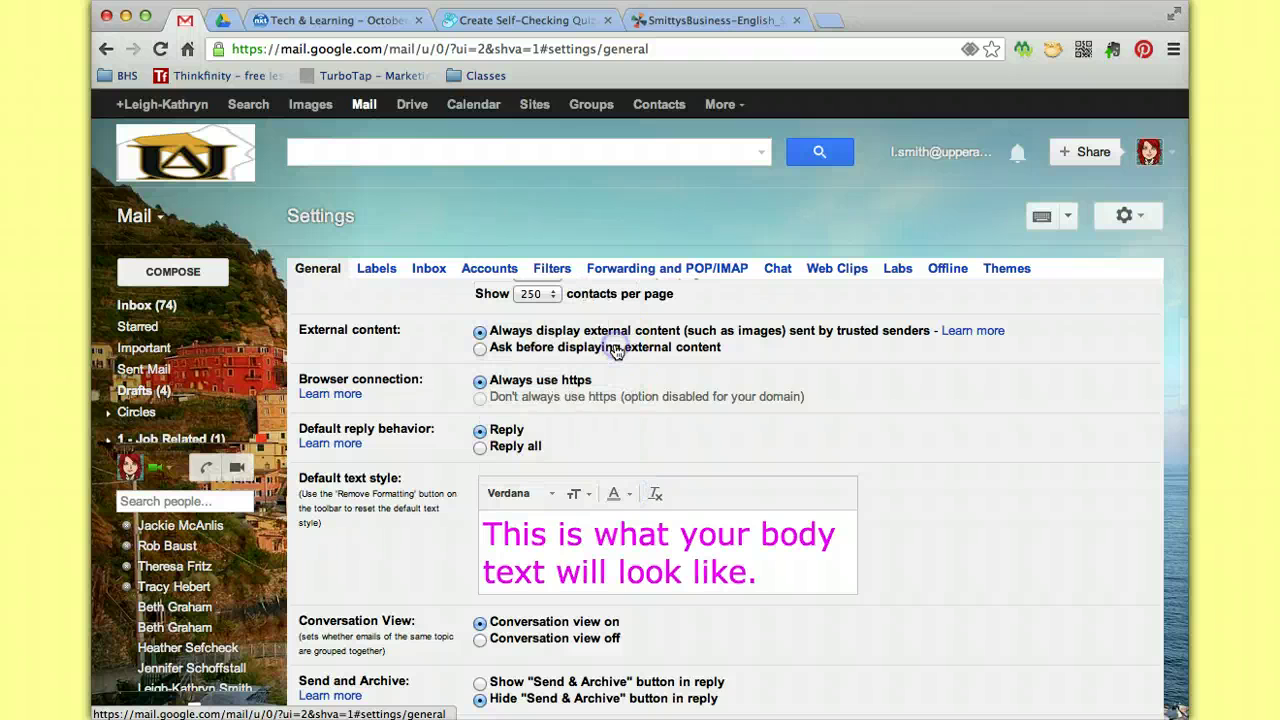
click(630, 498)
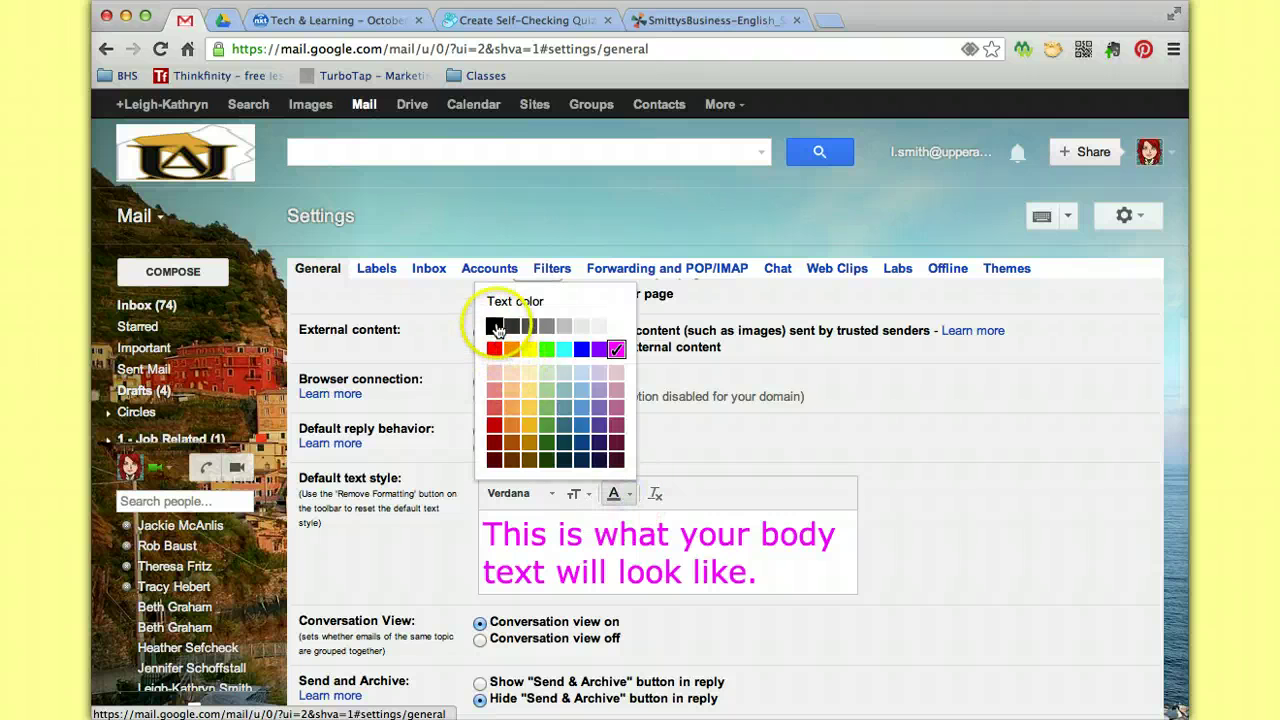
click(497, 334)
click(580, 494)
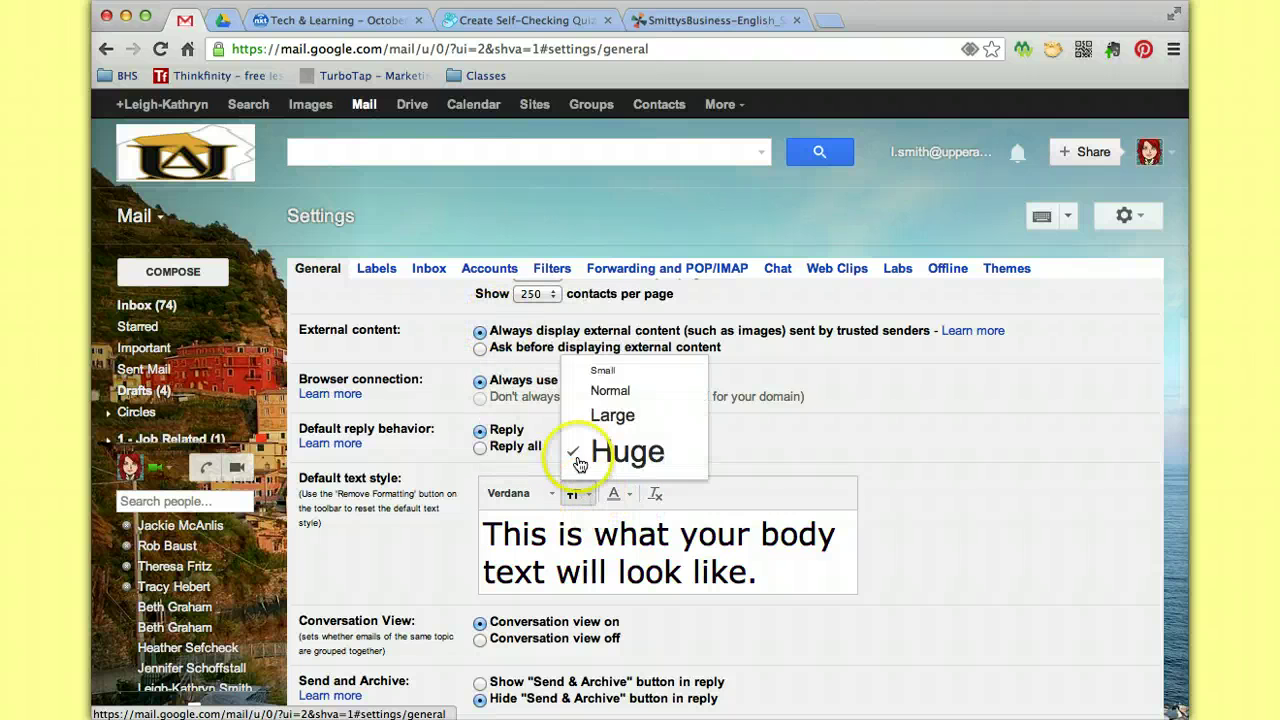
click(598, 391)
click(530, 493)
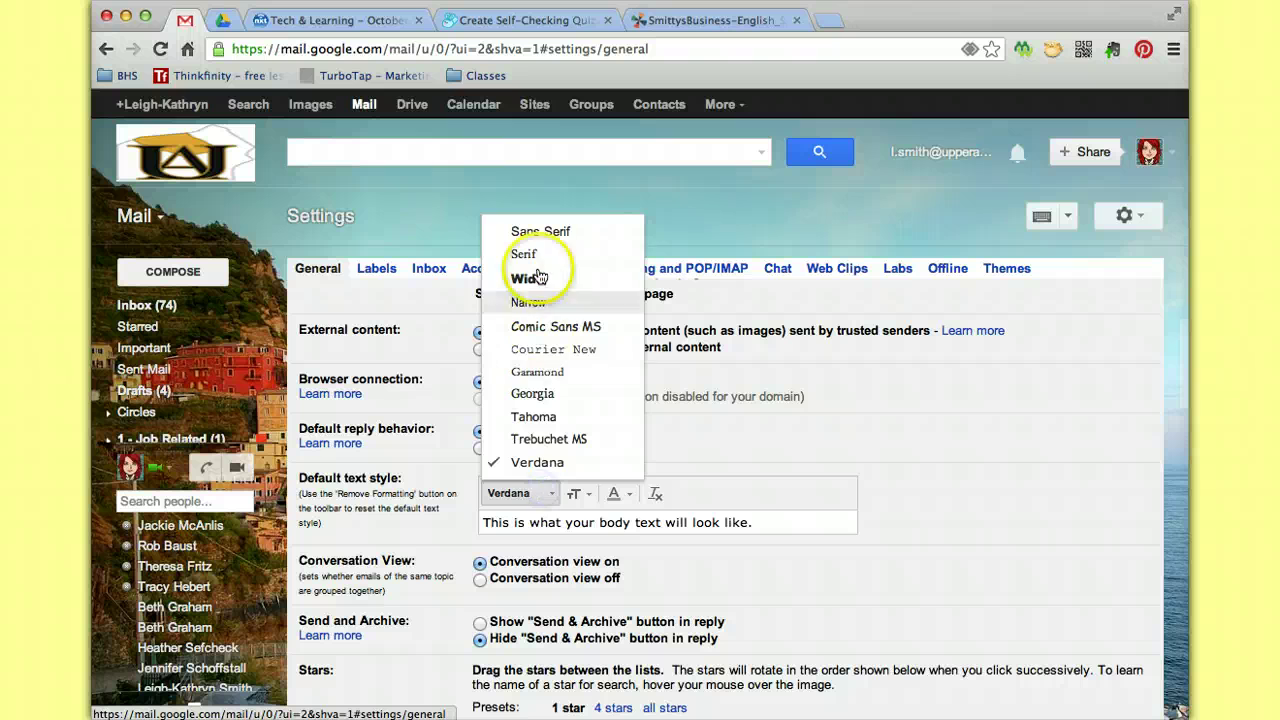
click(540, 234)
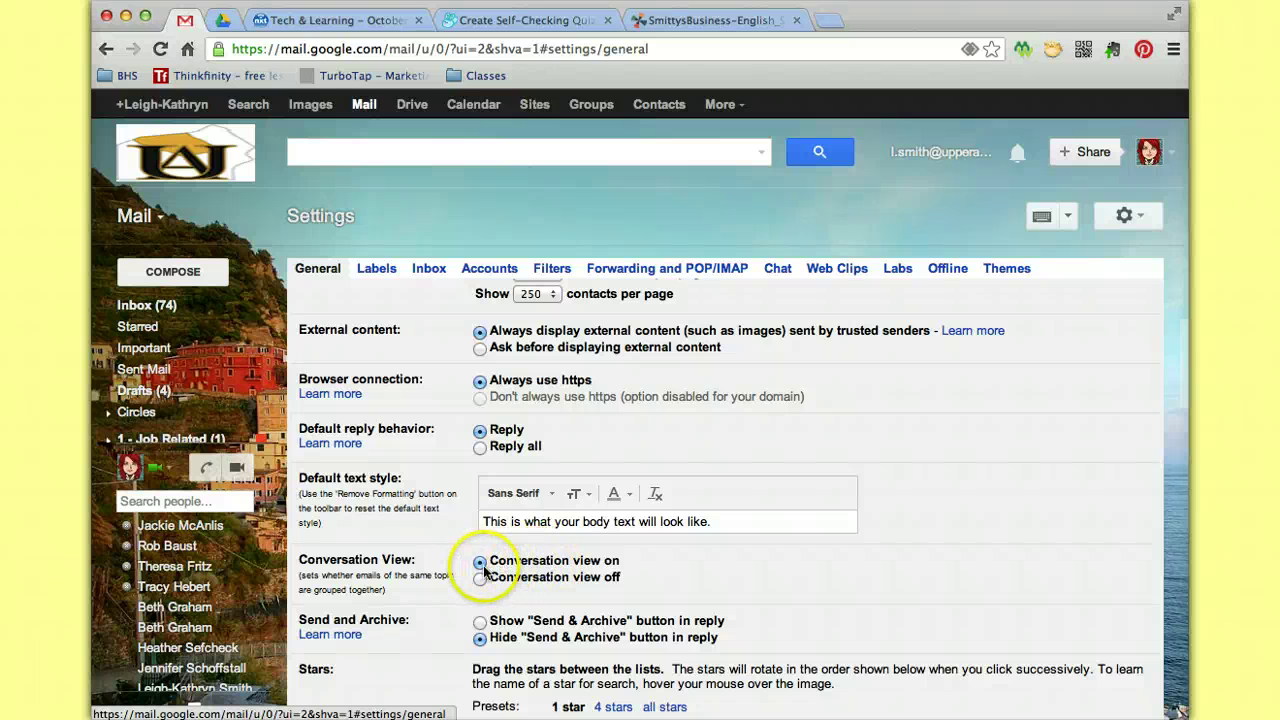
click(480, 577)
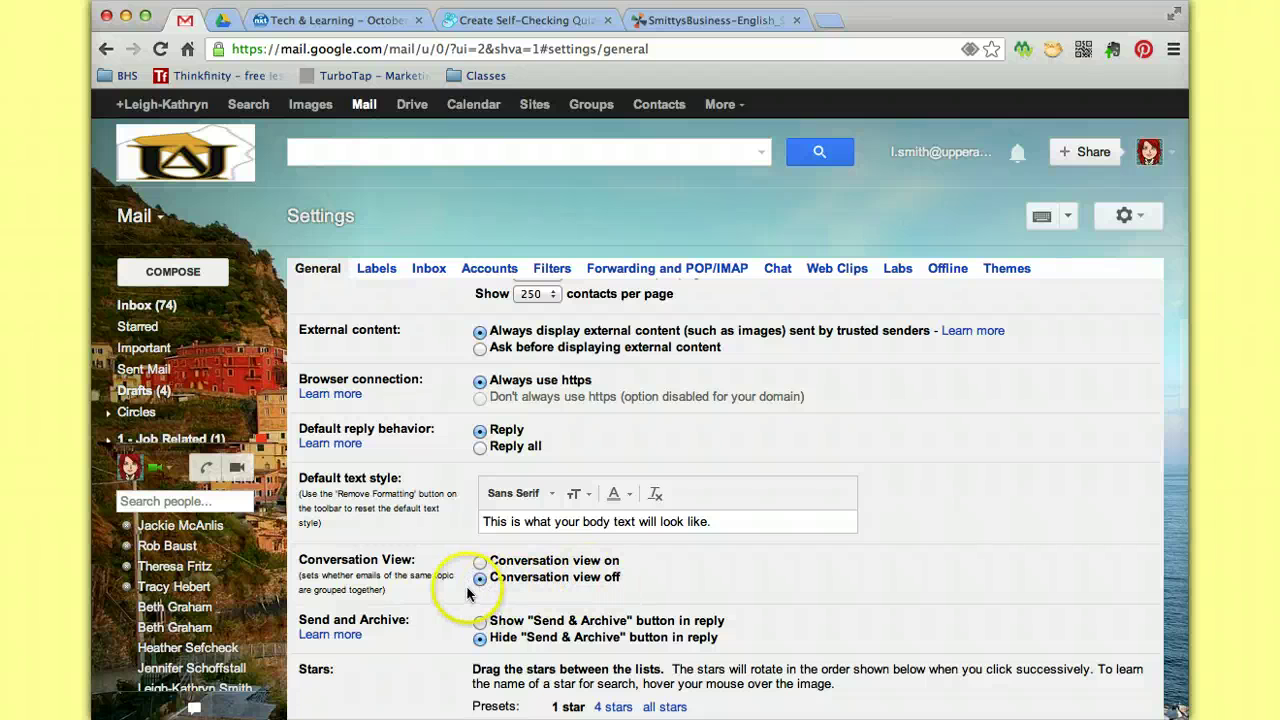
click(480, 561)
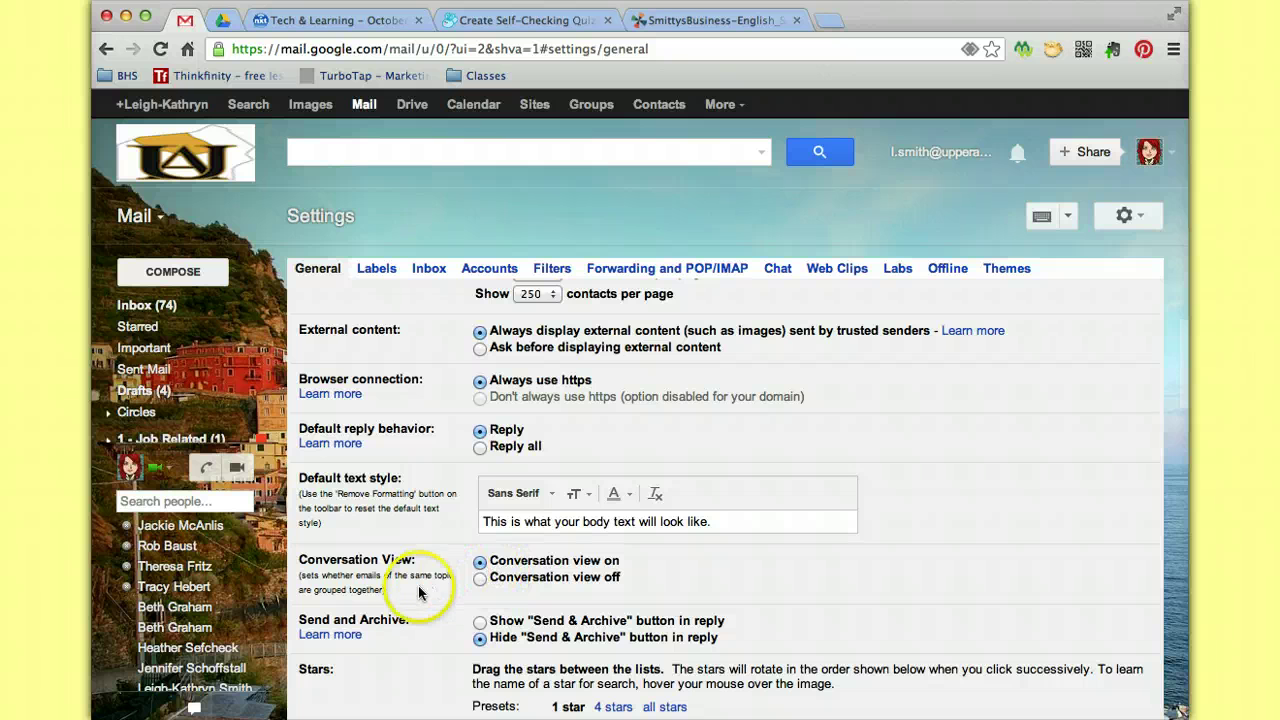
scroll(410, 645, down, 5)
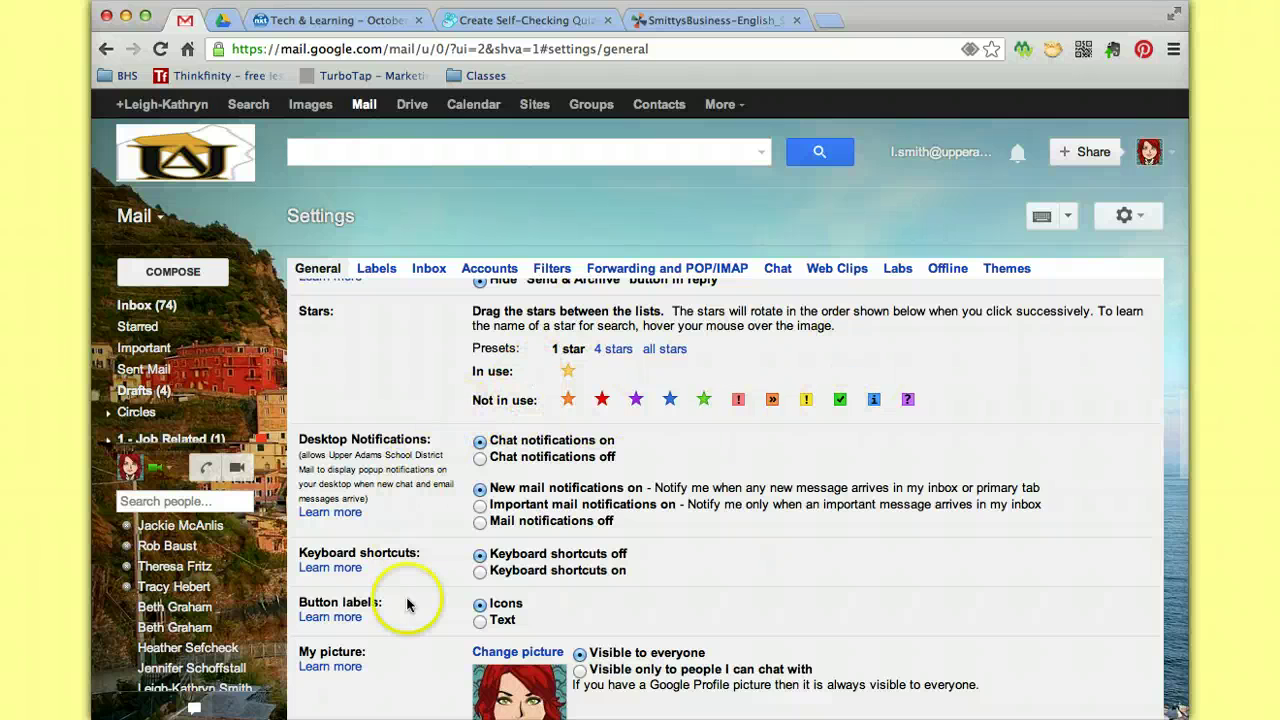
Scroll past Signature and Vacation responder in General settings, then cancel without saving.
scroll(412, 686, down, 1)
scroll(412, 686, down, 5)
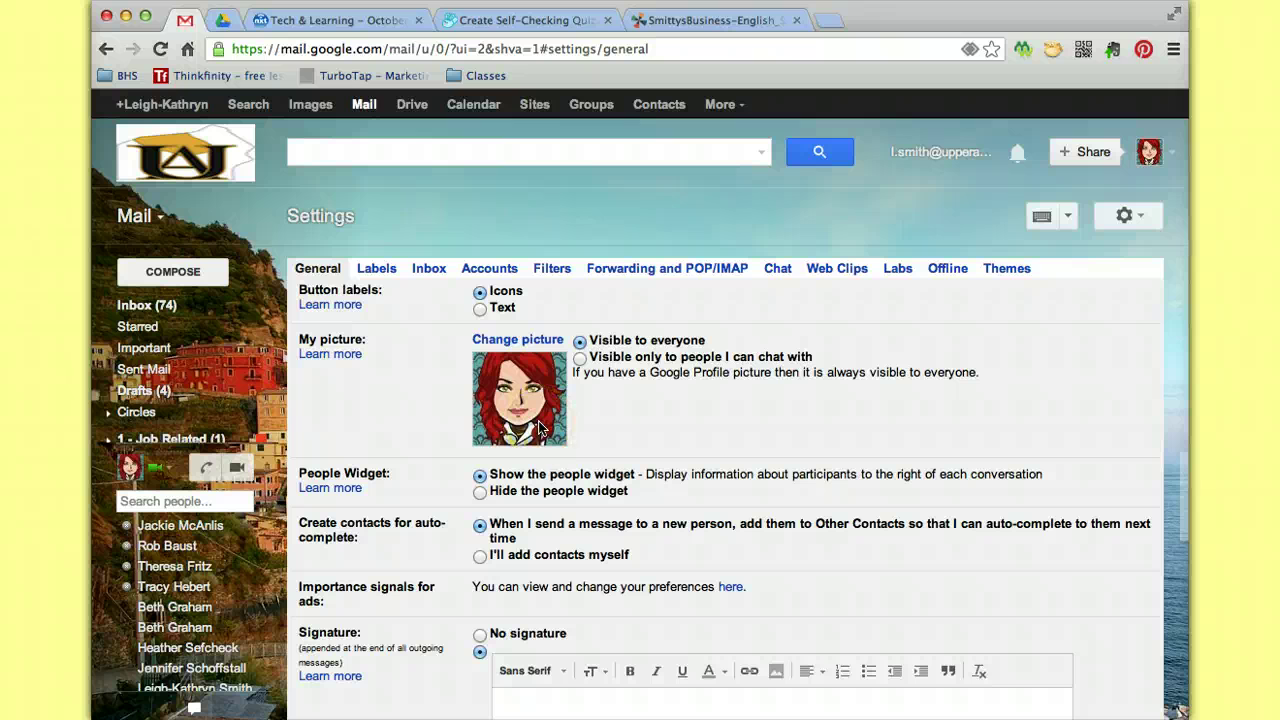
click(513, 345)
click(387, 507)
scroll(404, 587, down, 5)
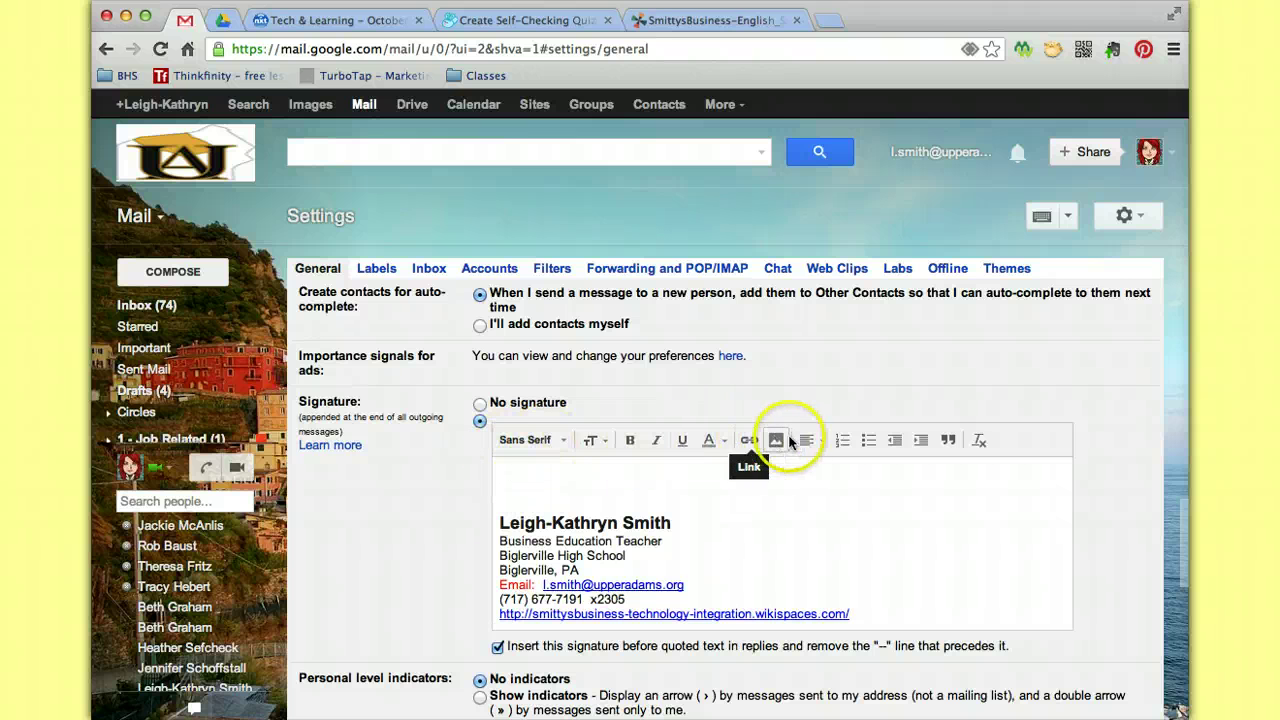
scroll(469, 472, down, 3)
scroll(470, 472, down, 7)
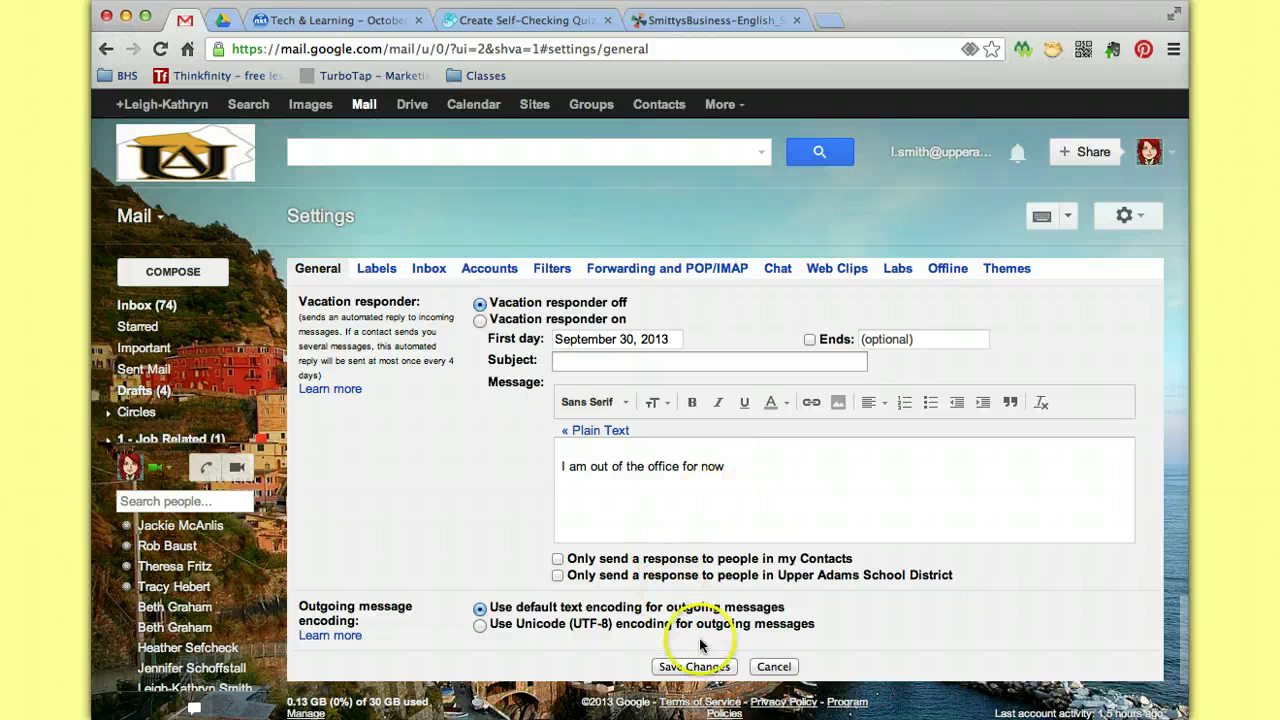
click(773, 666)
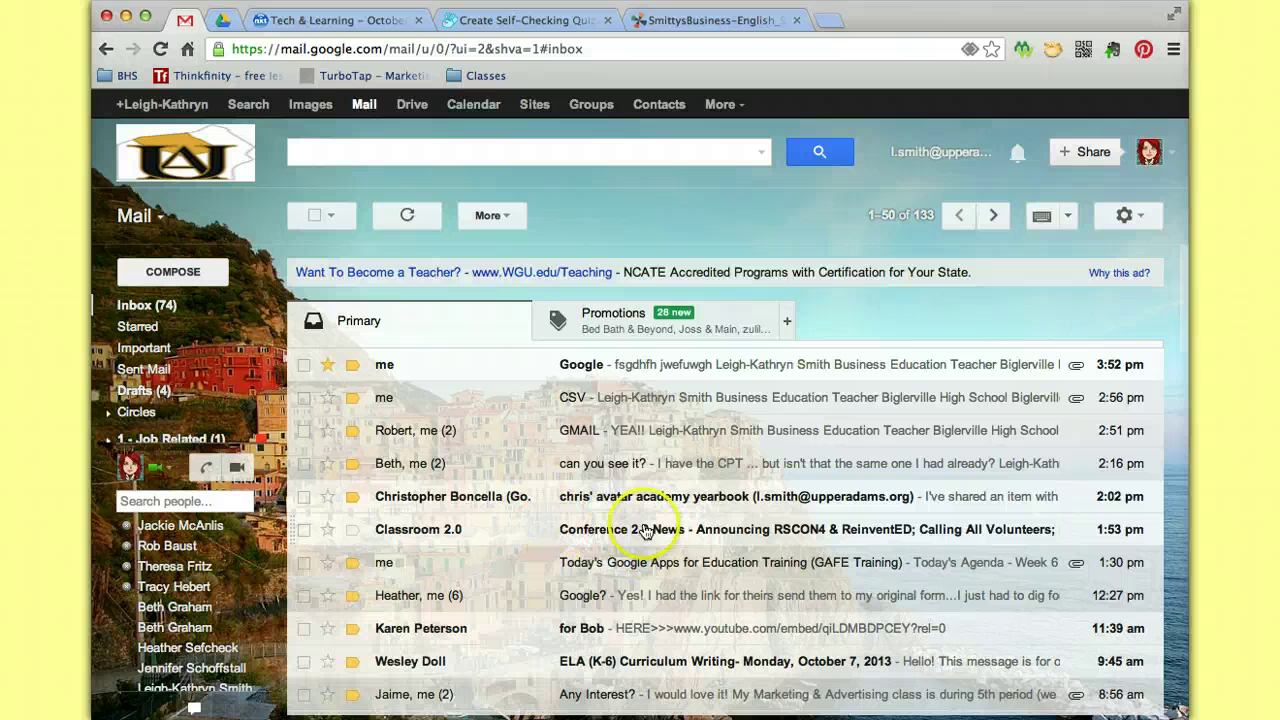
Read the Google? thread with all older replies expanded, then go back to the inbox and open the gear menu.
click(445, 594)
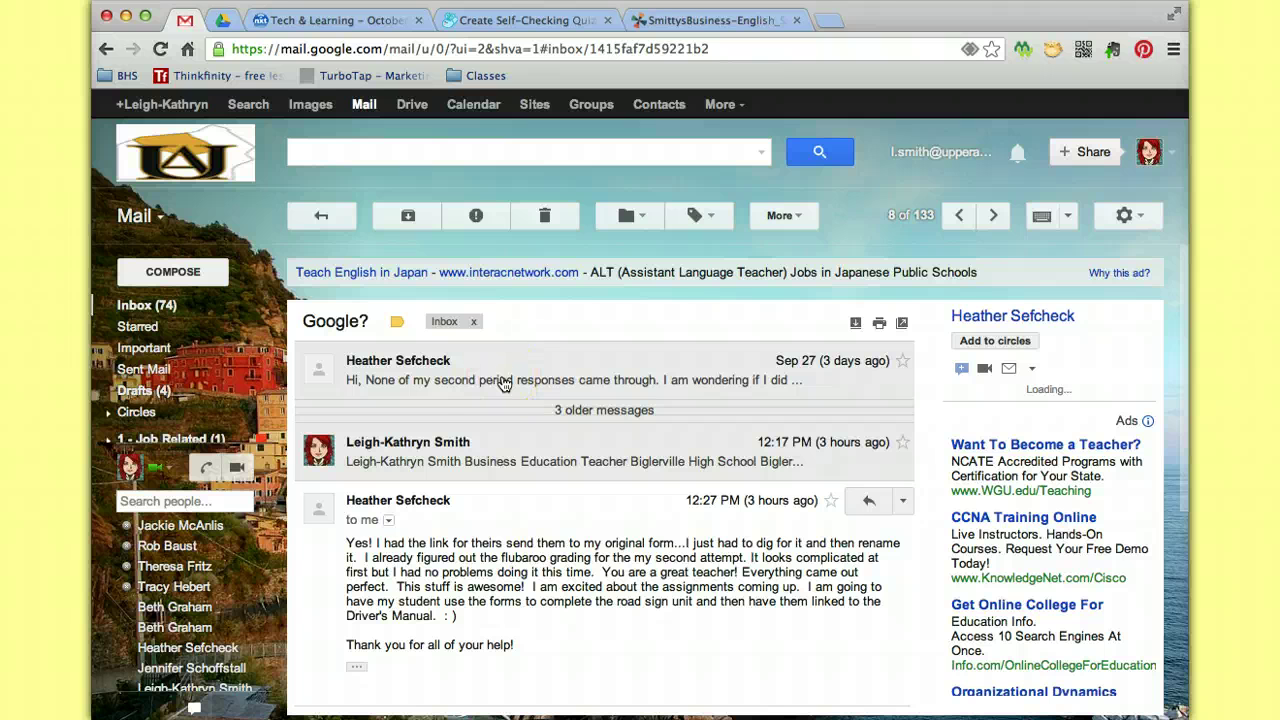
click(492, 405)
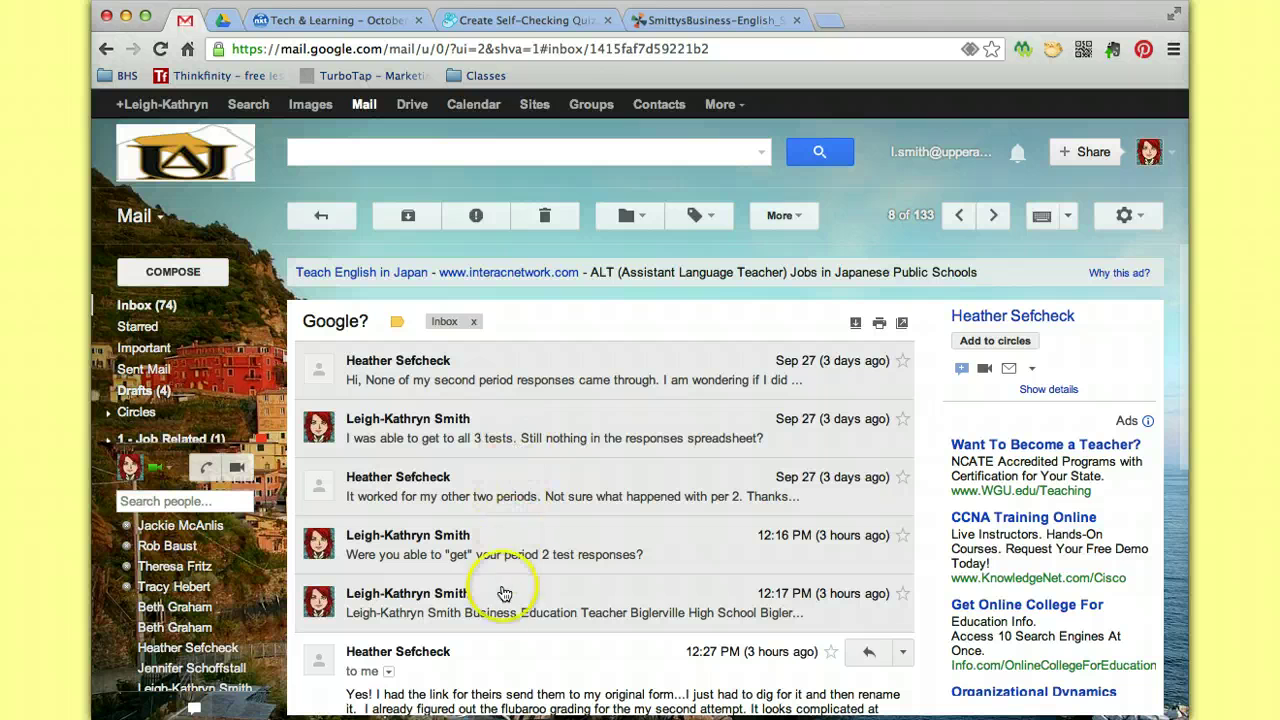
click(455, 556)
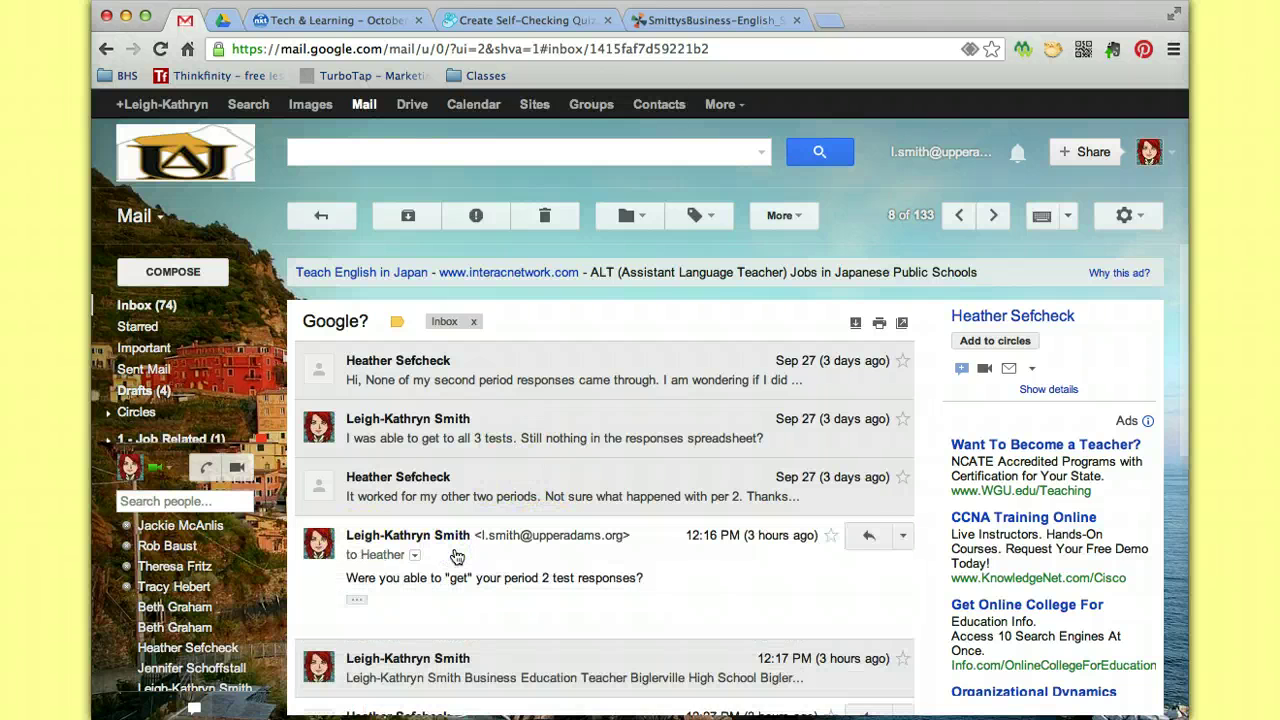
click(548, 447)
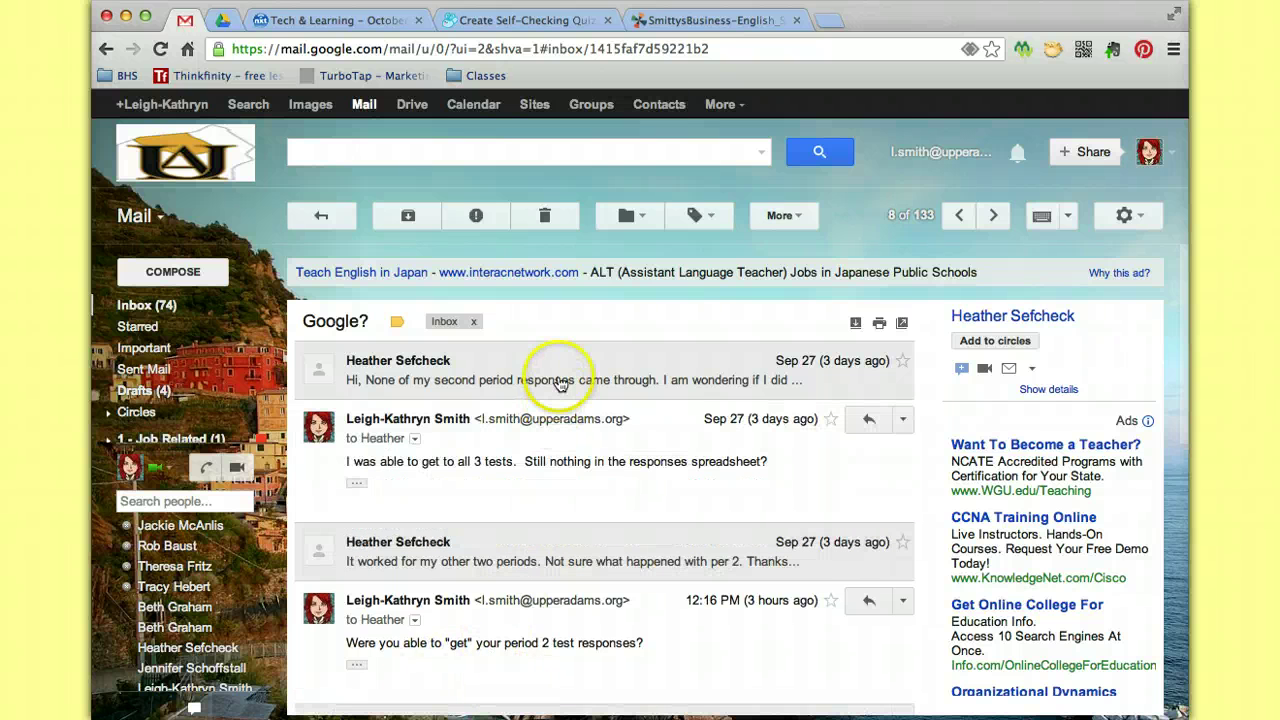
click(560, 383)
scroll(492, 639, down, 3)
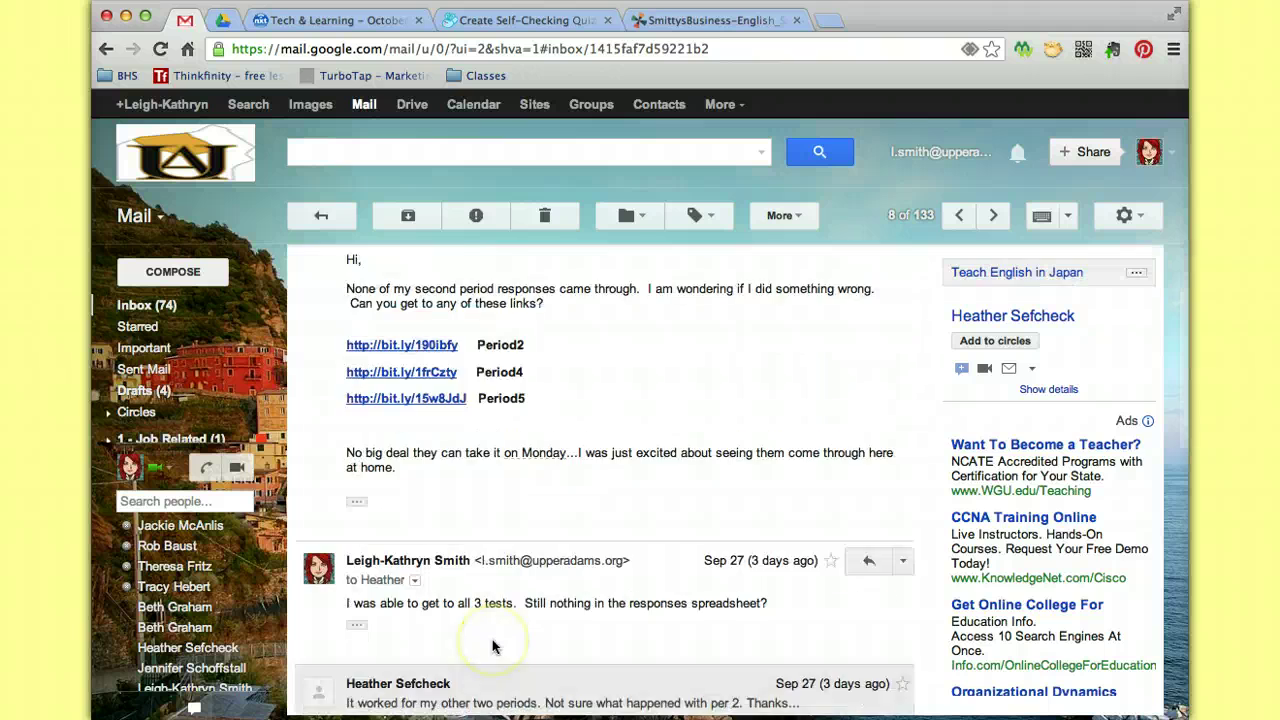
scroll(492, 646, down, 15)
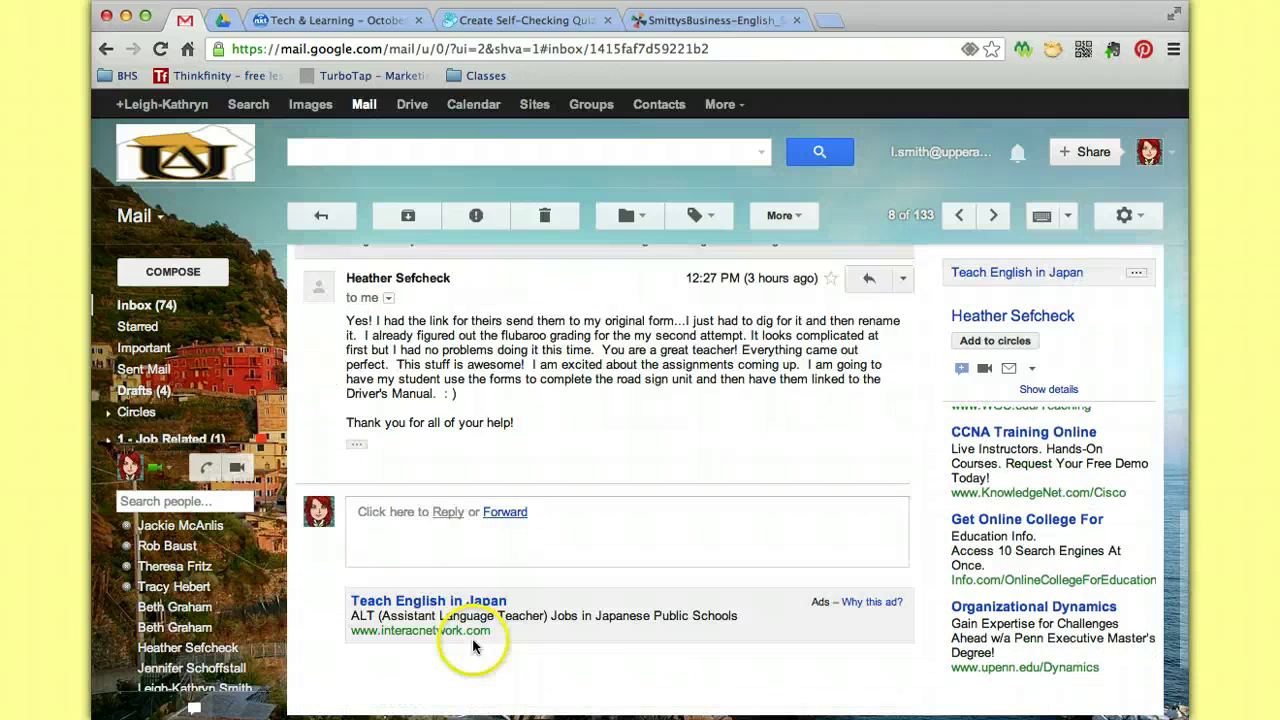
scroll(474, 645, up, 15)
click(321, 217)
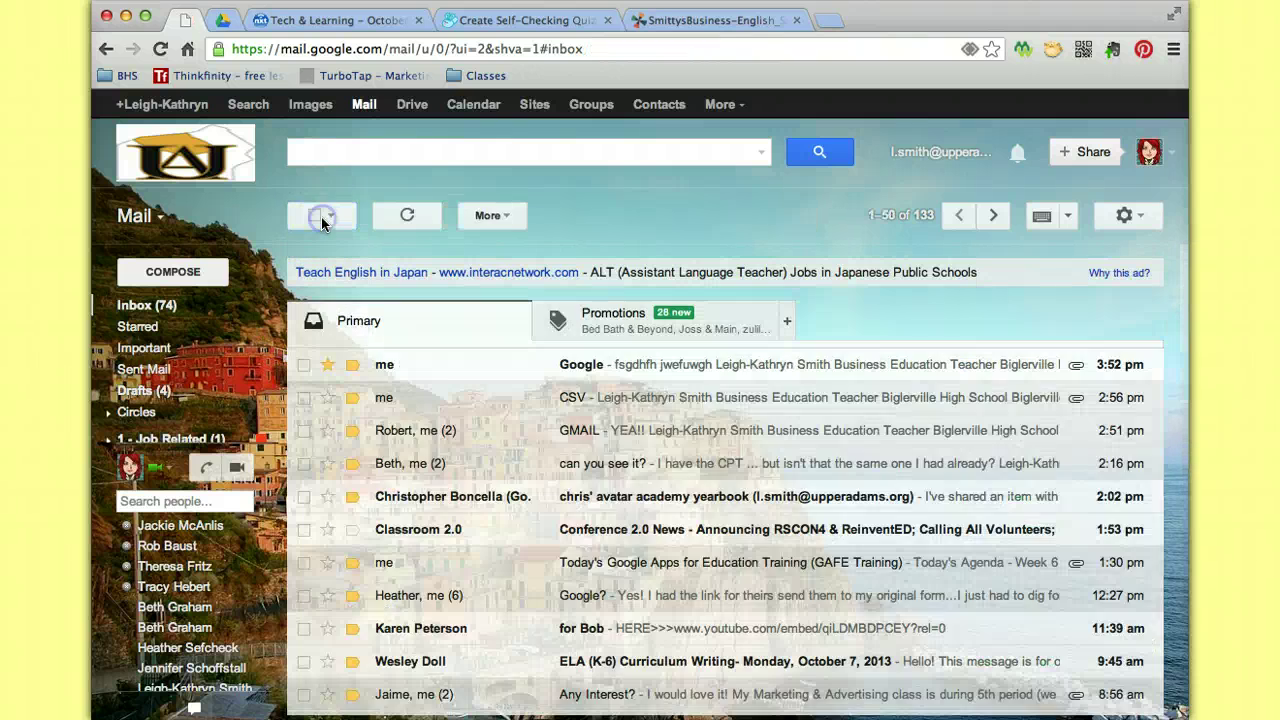
click(1140, 218)
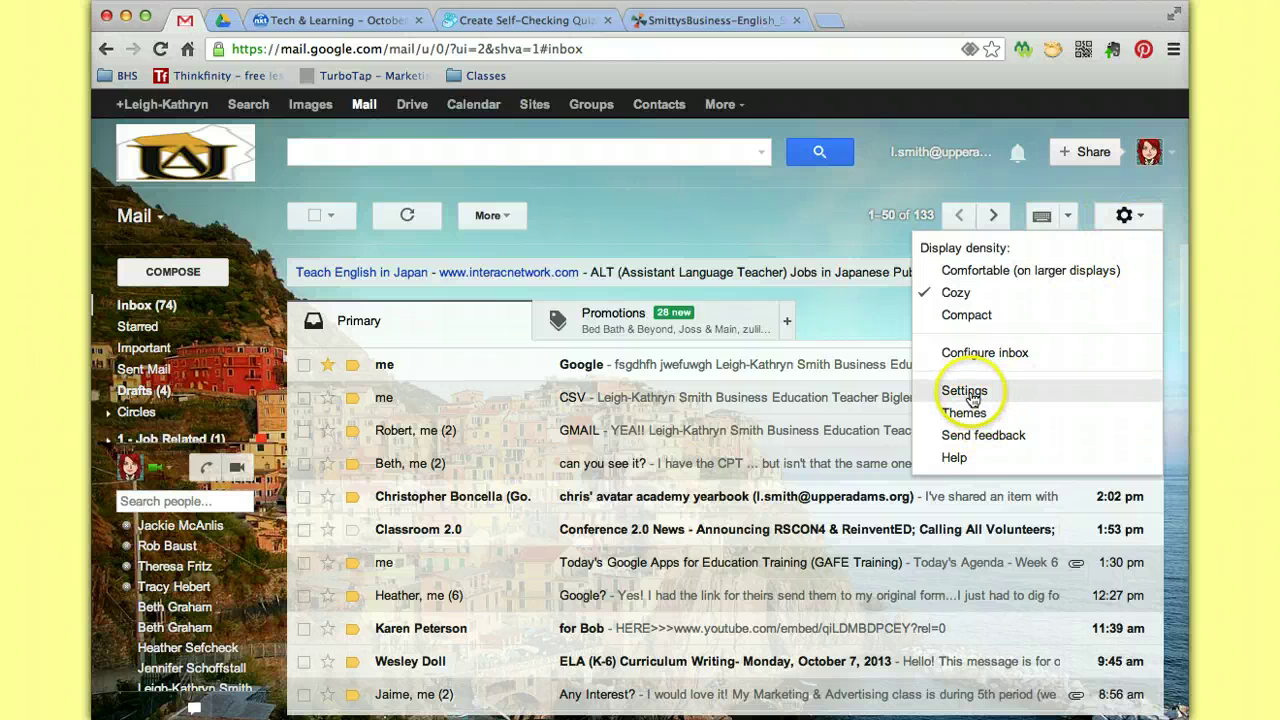
Open the Themes settings, scroll the swatches, and pick the Light custom theme.
click(968, 394)
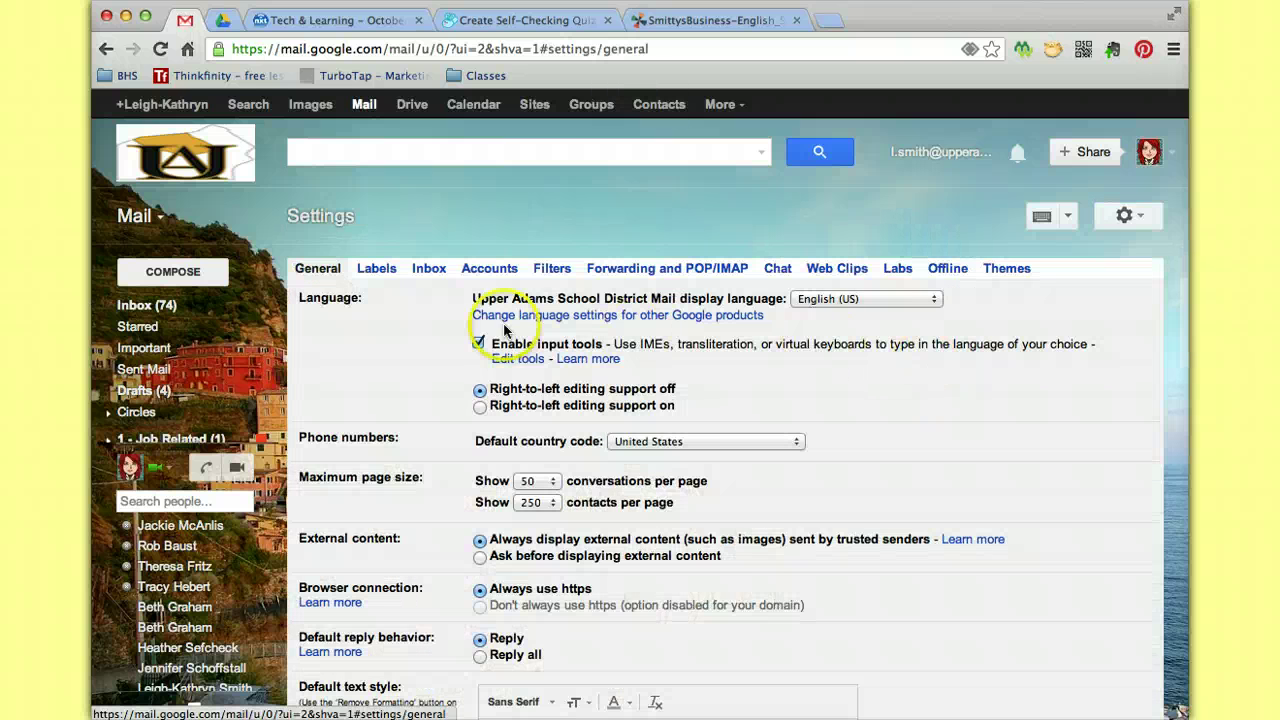
click(1008, 270)
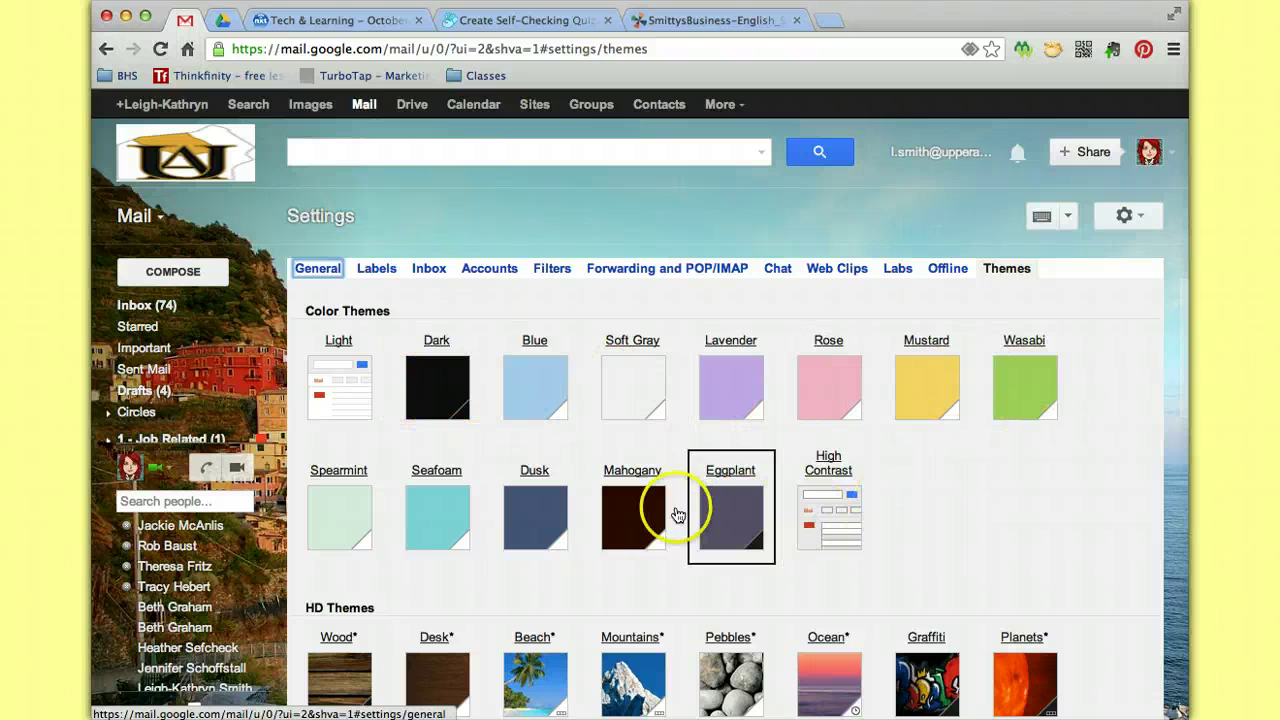
scroll(683, 517, down, 3)
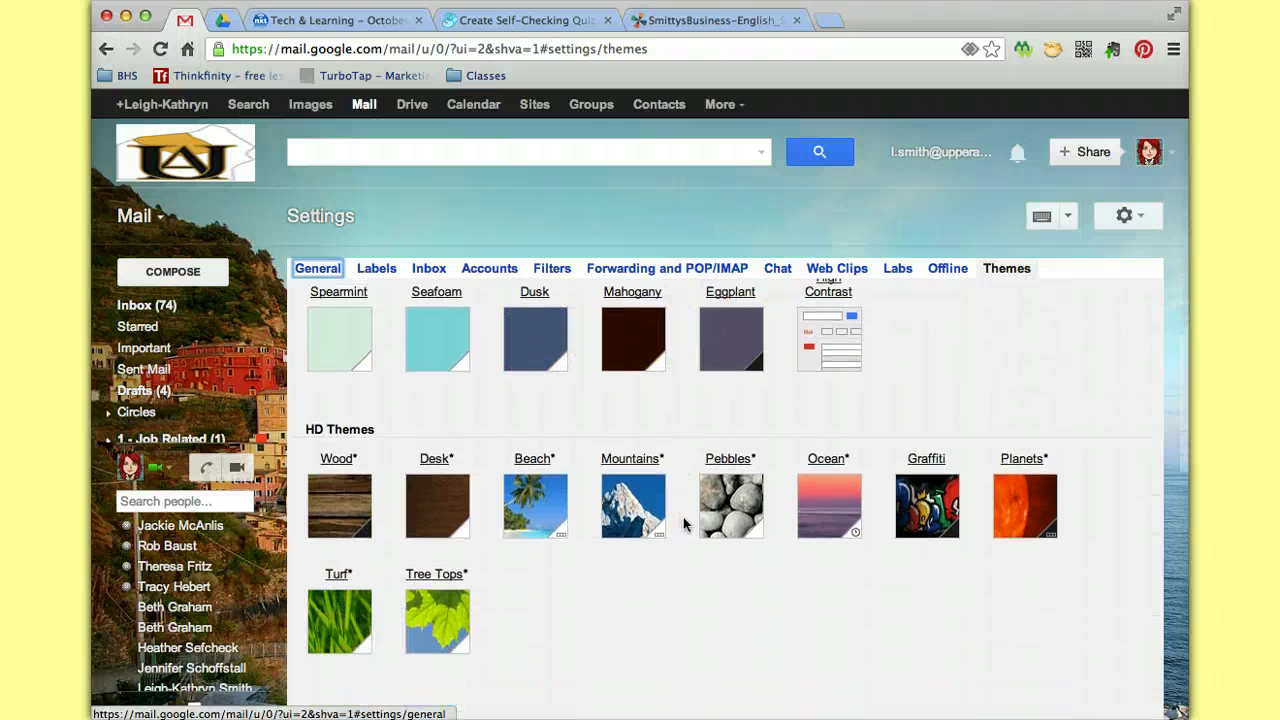
scroll(683, 517, down, 1)
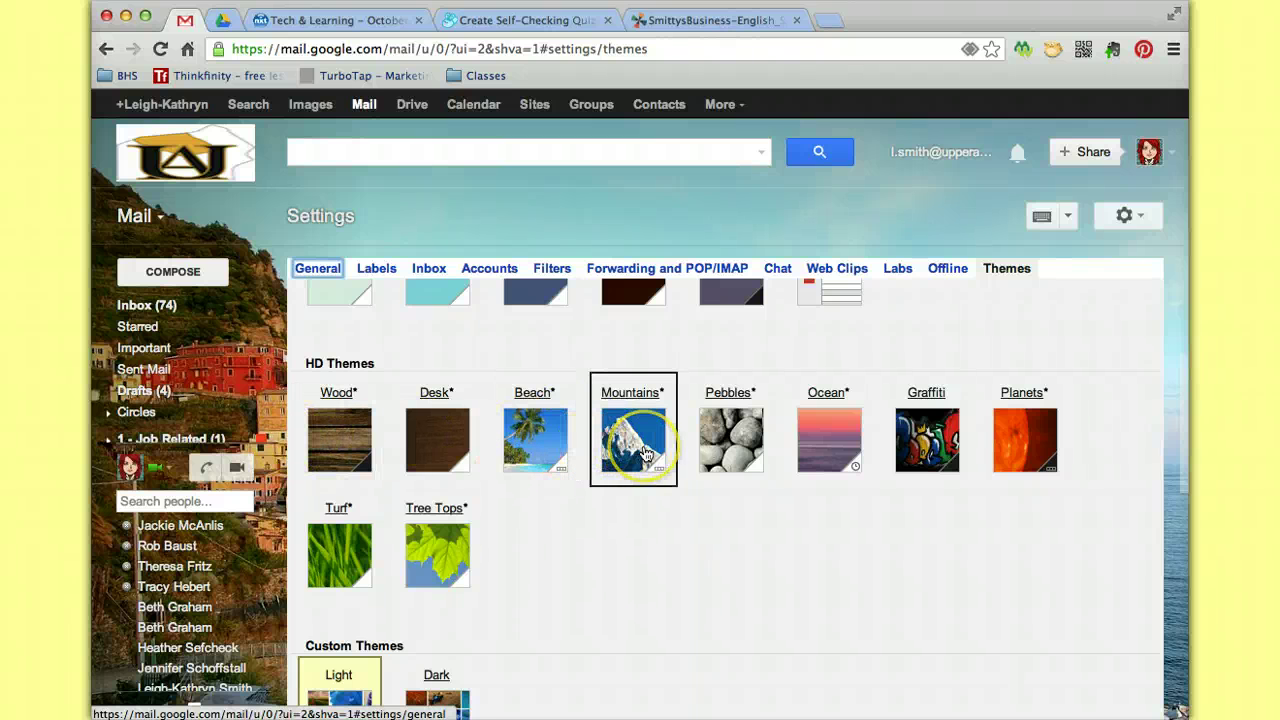
scroll(643, 451, down, 3)
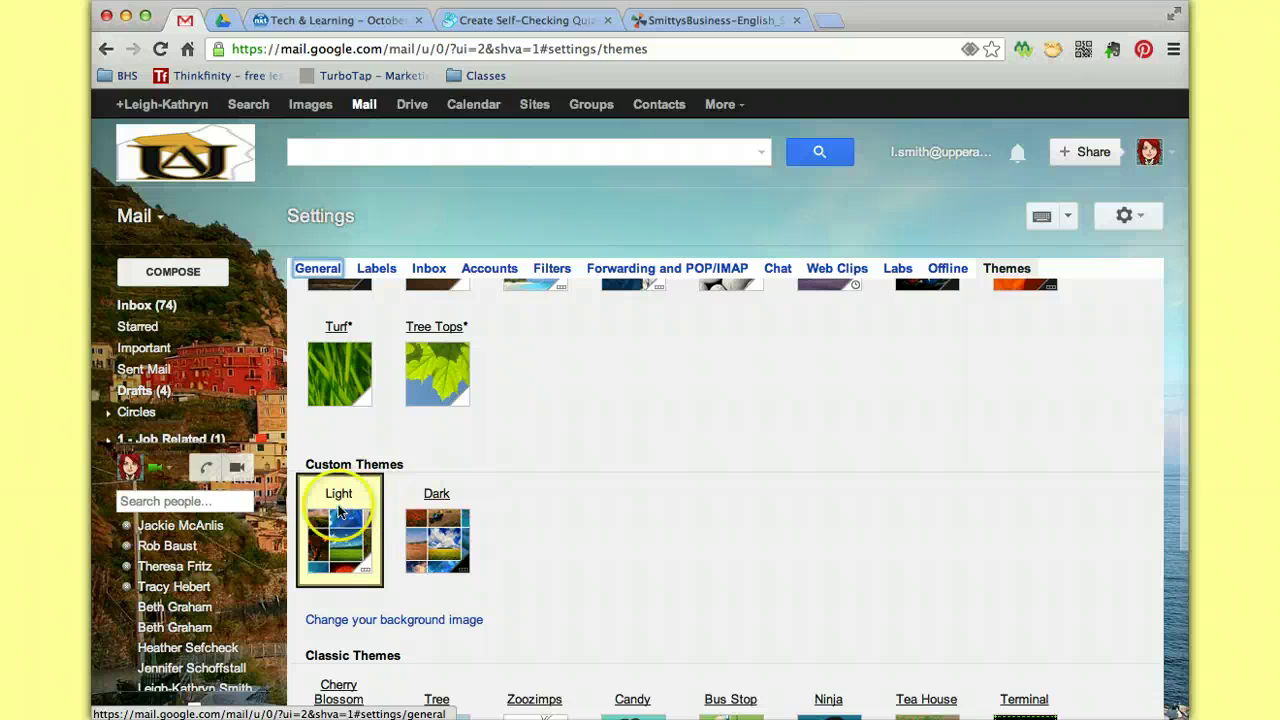
click(322, 565)
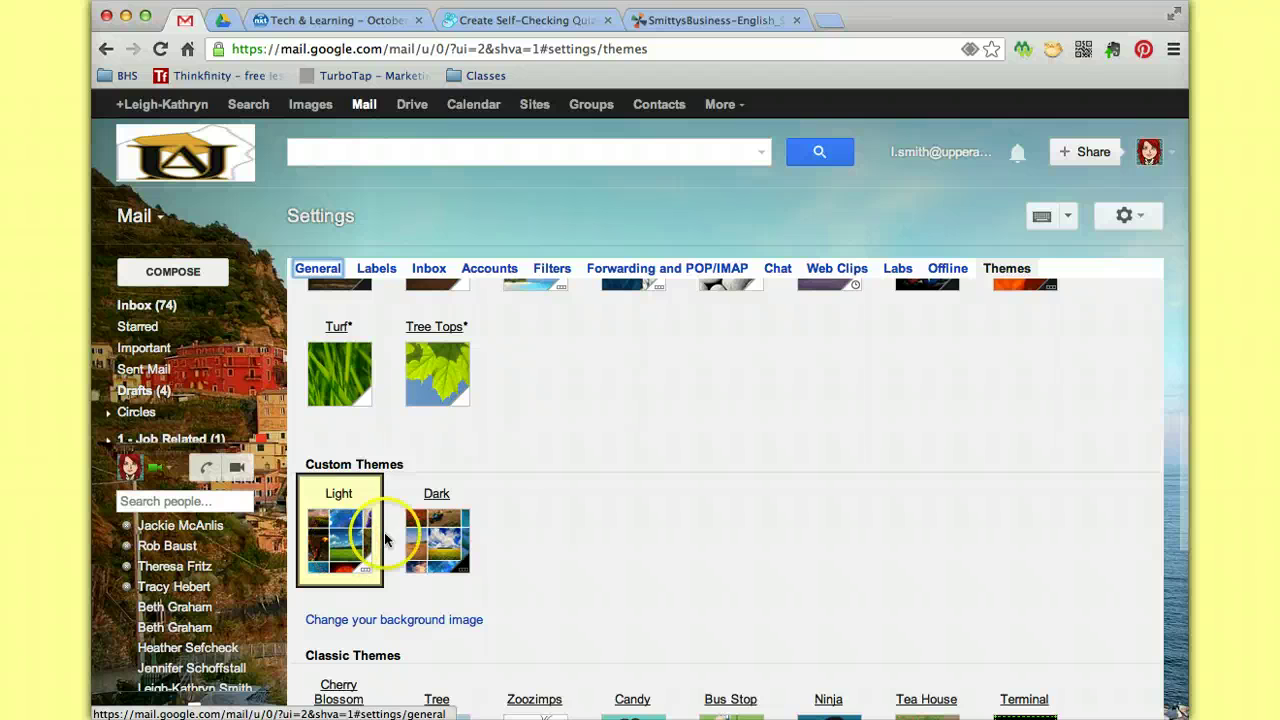
Look through the remaining theme options, then go back to the inbox.
click(700, 520)
scroll(700, 520, down, 3)
scroll(700, 520, down, 3)
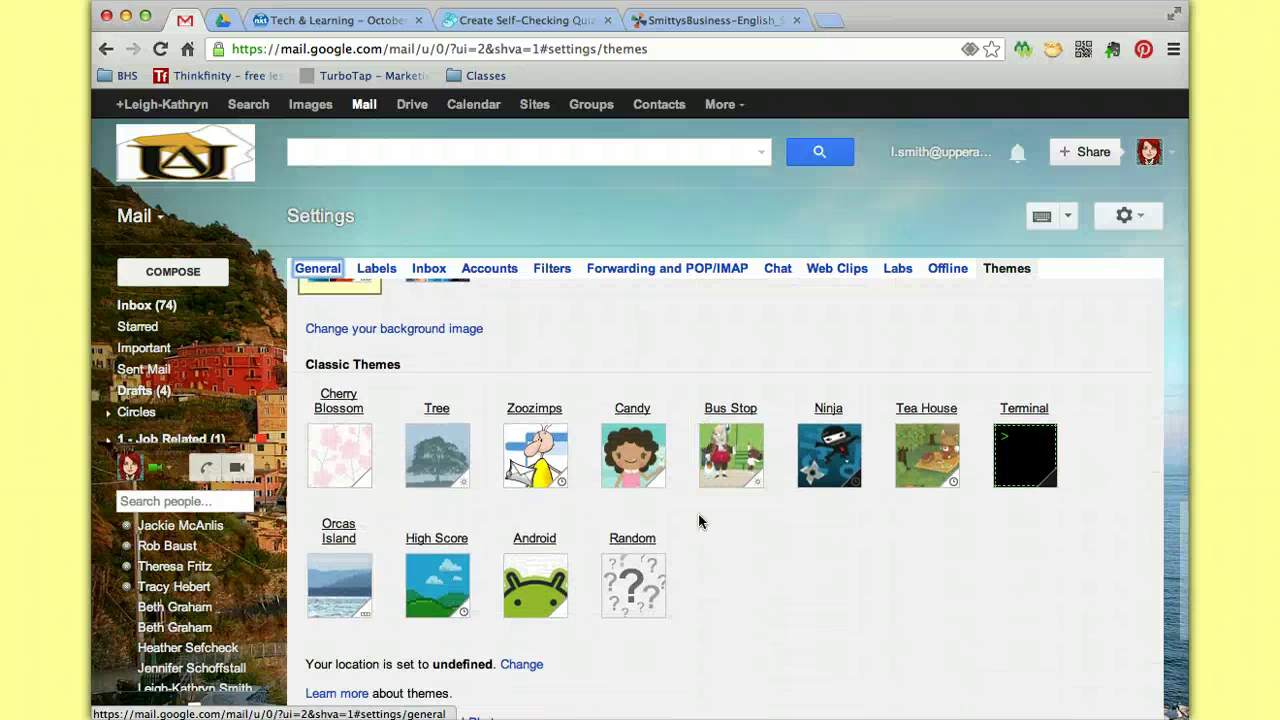
click(858, 373)
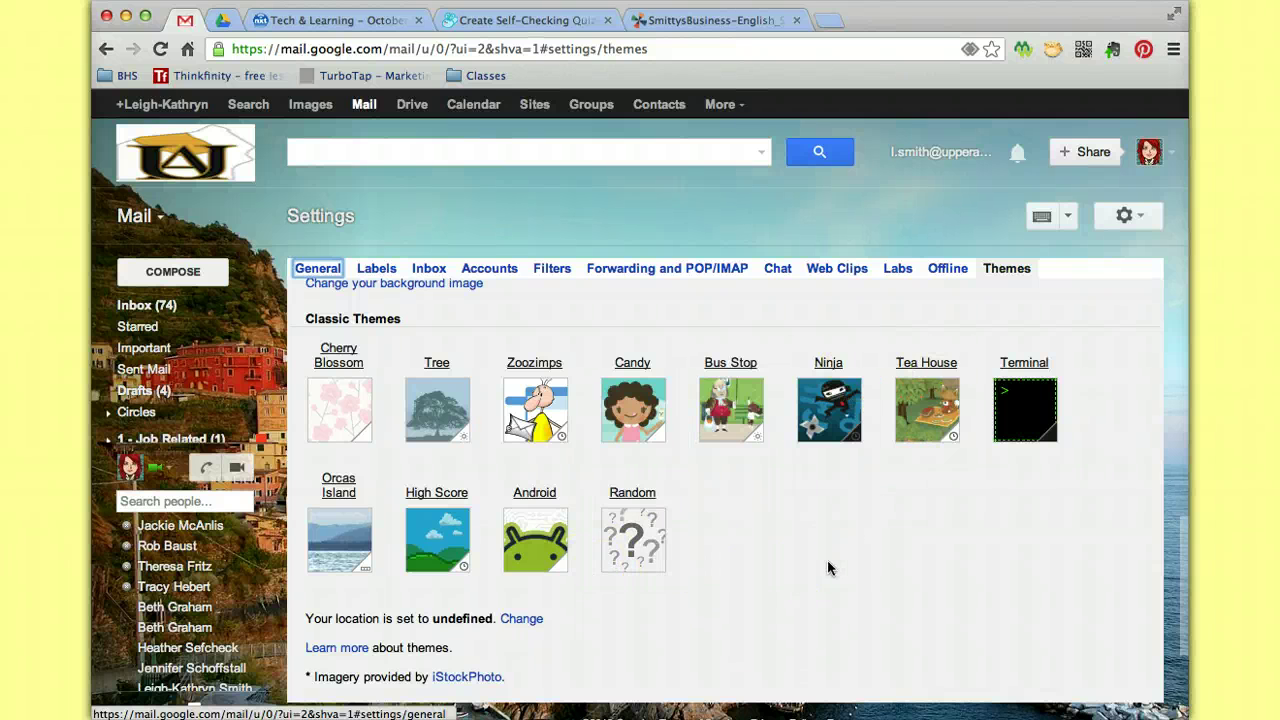
scroll(827, 568, up, 1)
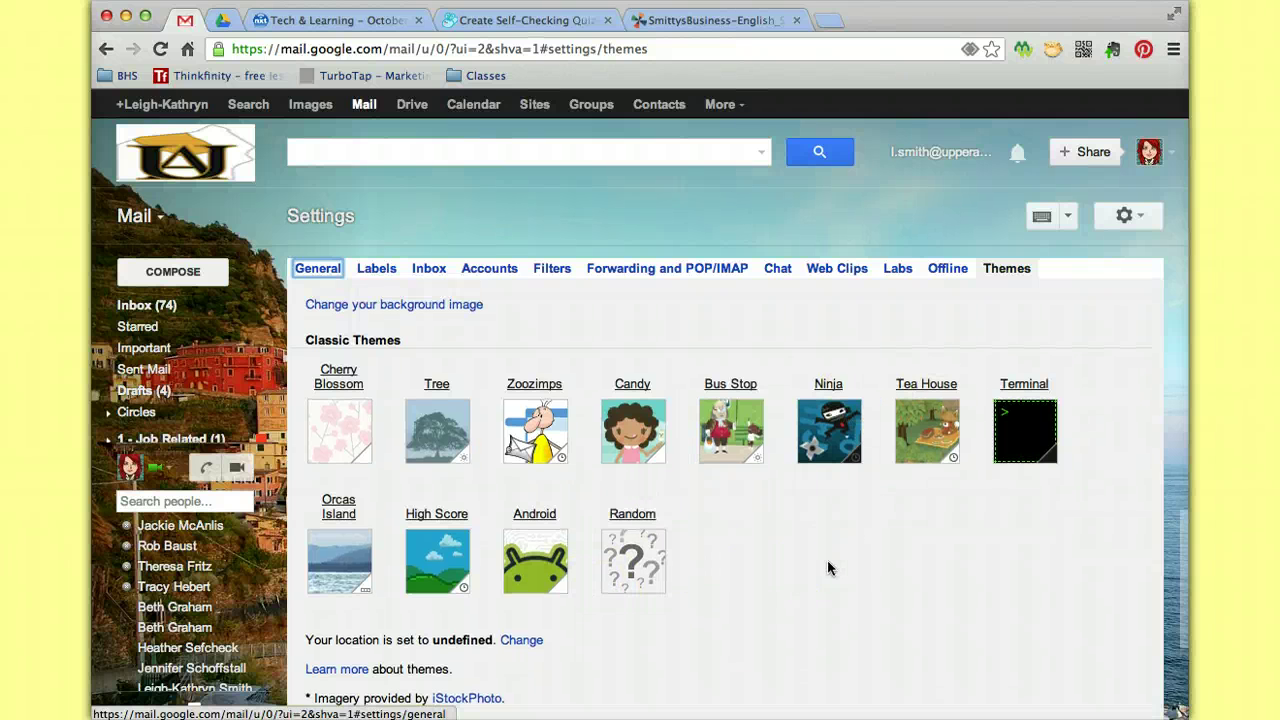
scroll(843, 349, up, 10)
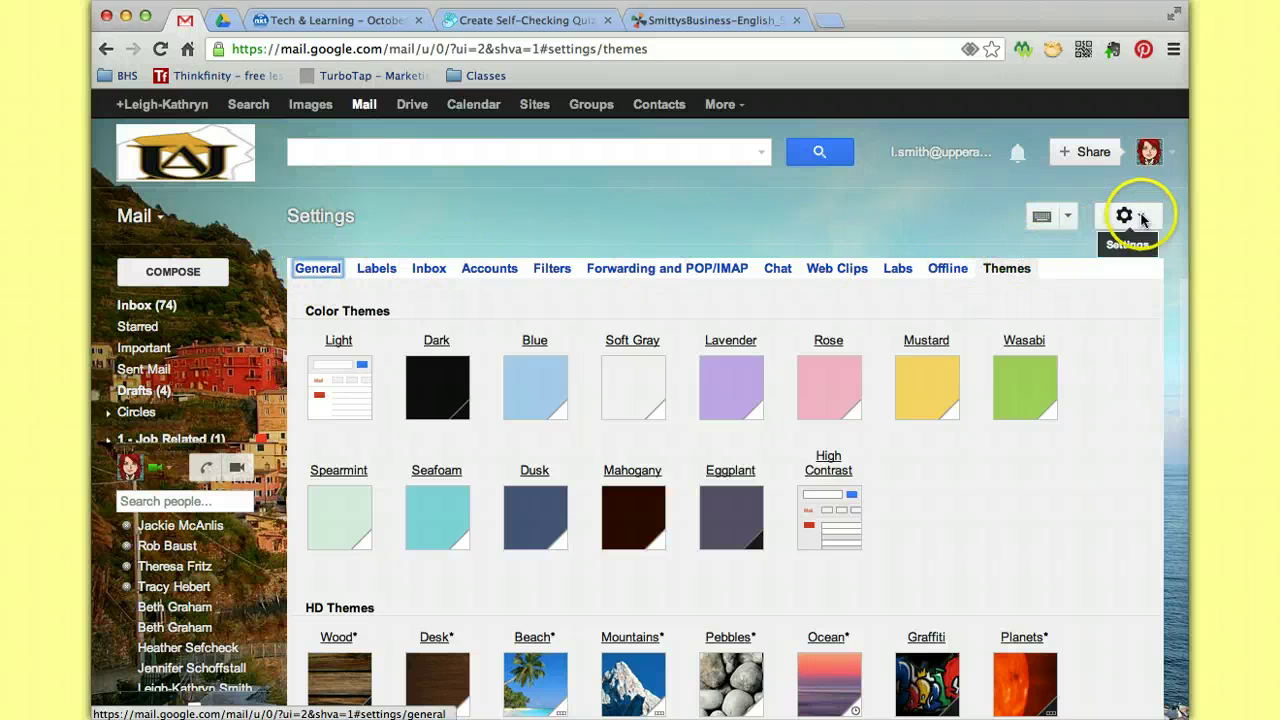
click(141, 310)
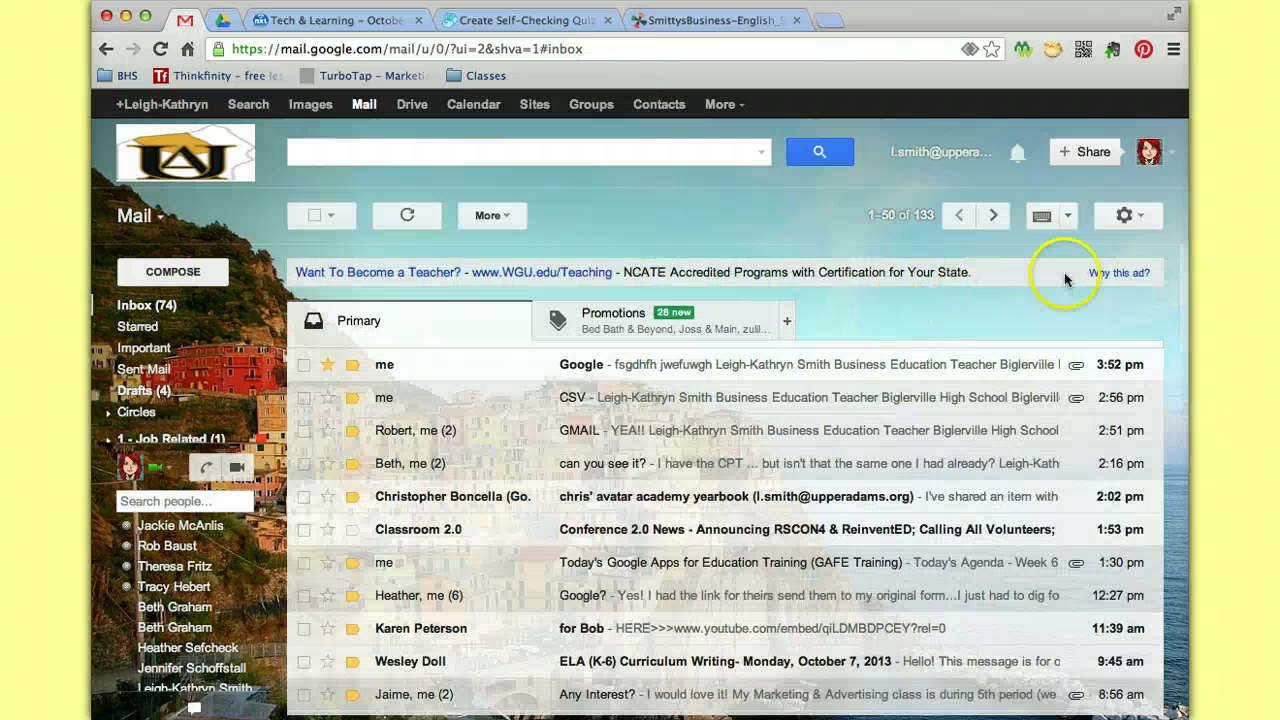
Revisit the Themes settings from the gear menu, then go back to the inbox.
click(1127, 216)
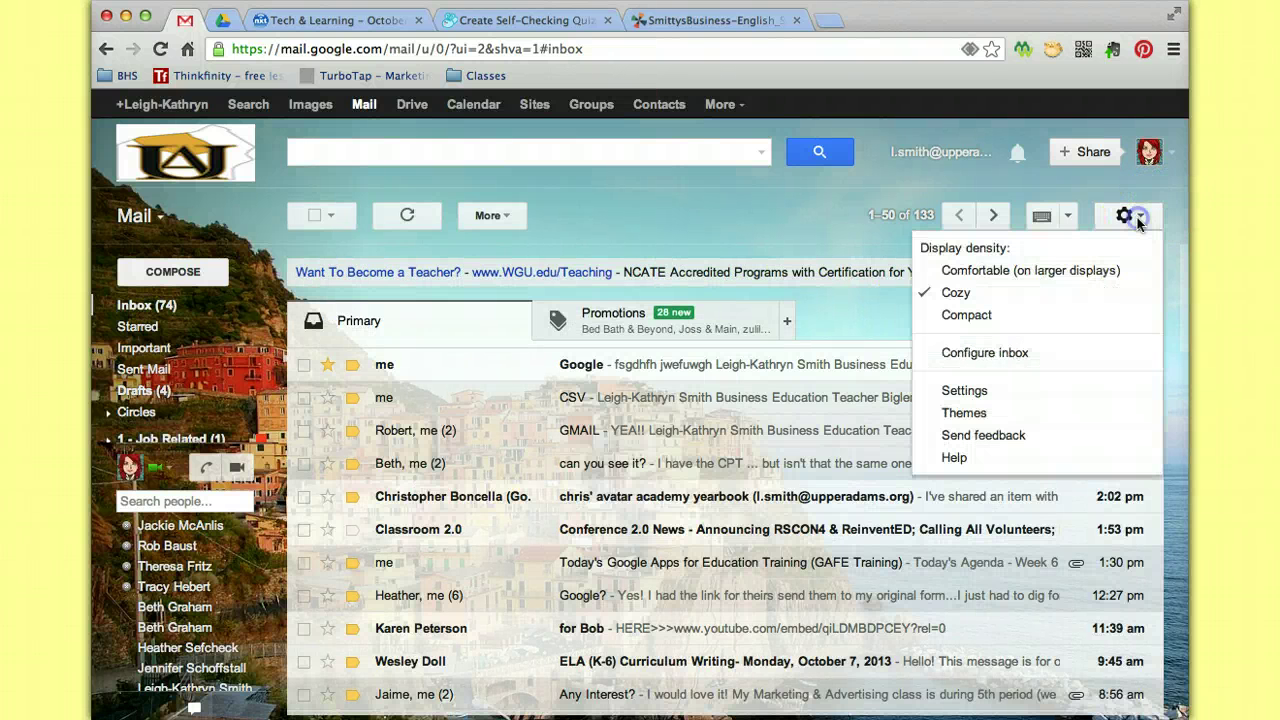
click(992, 412)
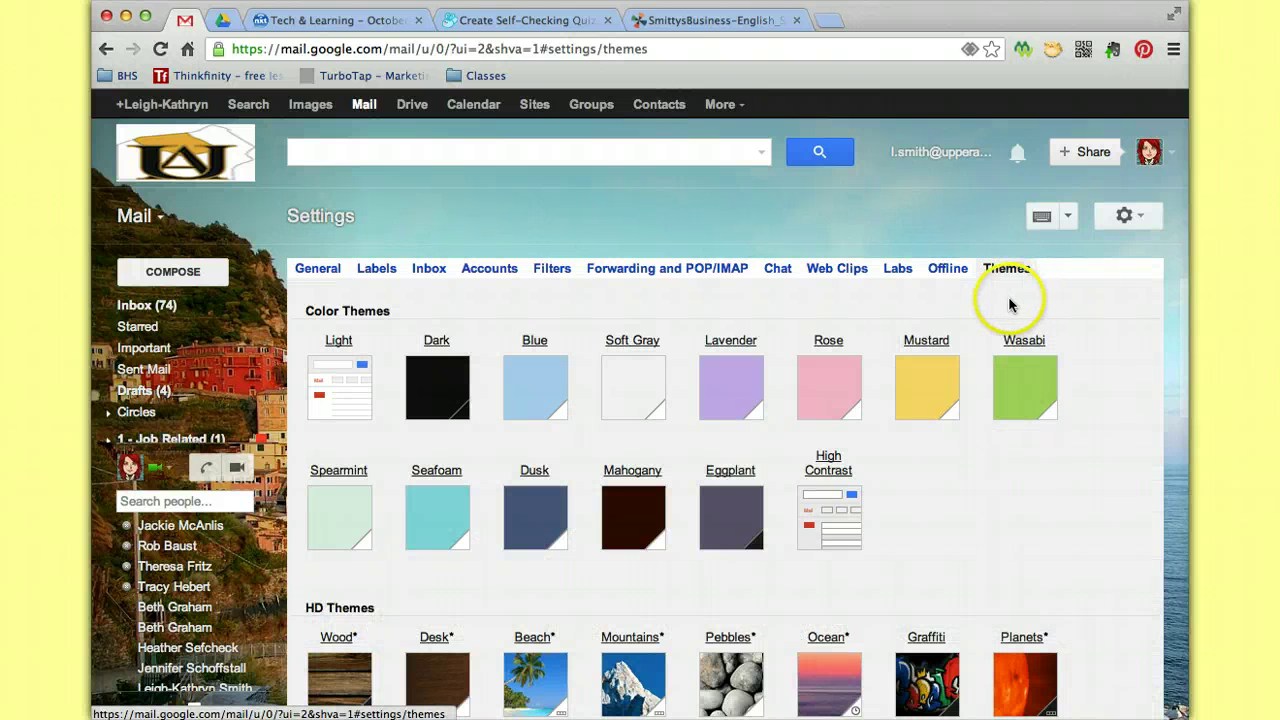
click(148, 306)
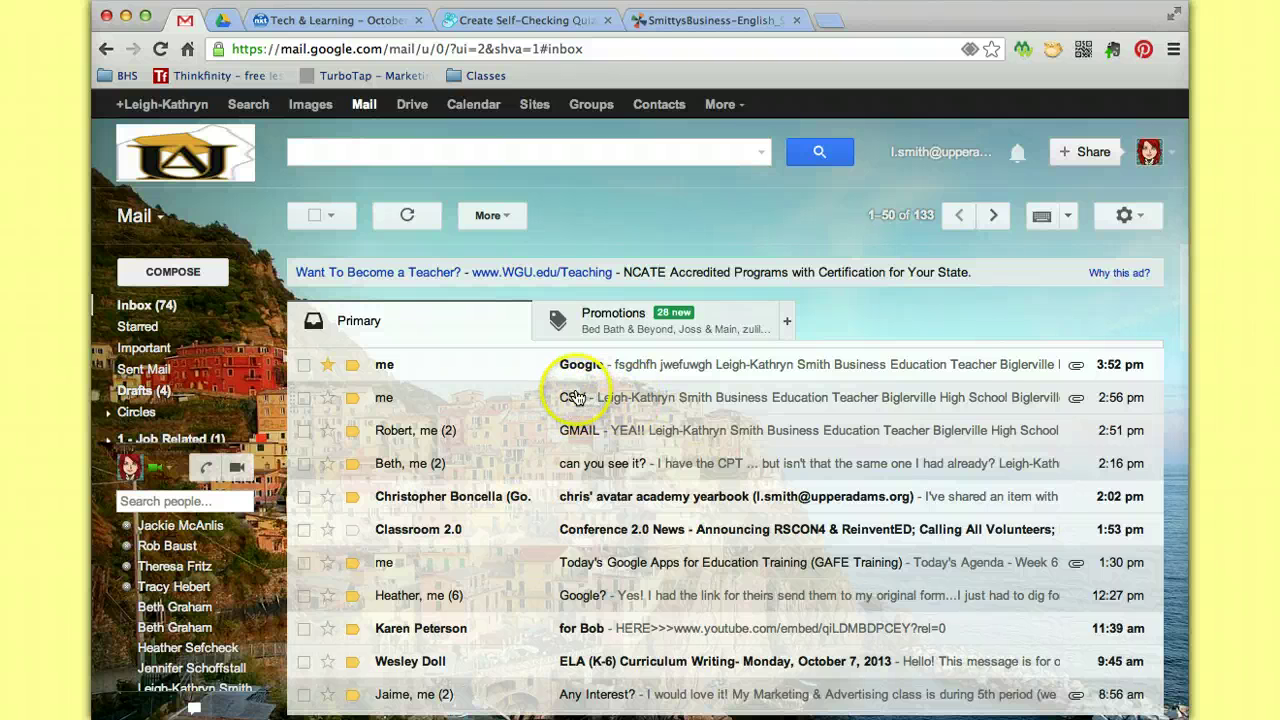
Open the CSV email, download 'HS Teachers-Contact List - google.csv', and open the Mail dropdown.
click(575, 397)
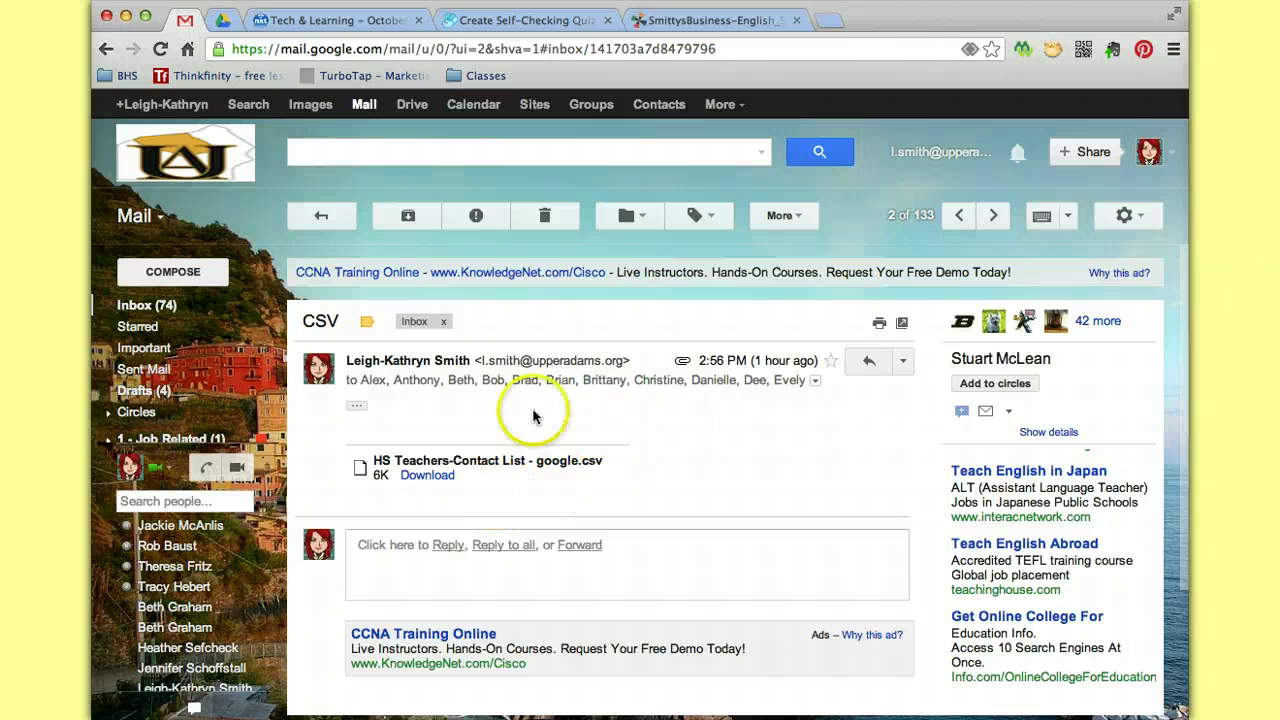
click(432, 477)
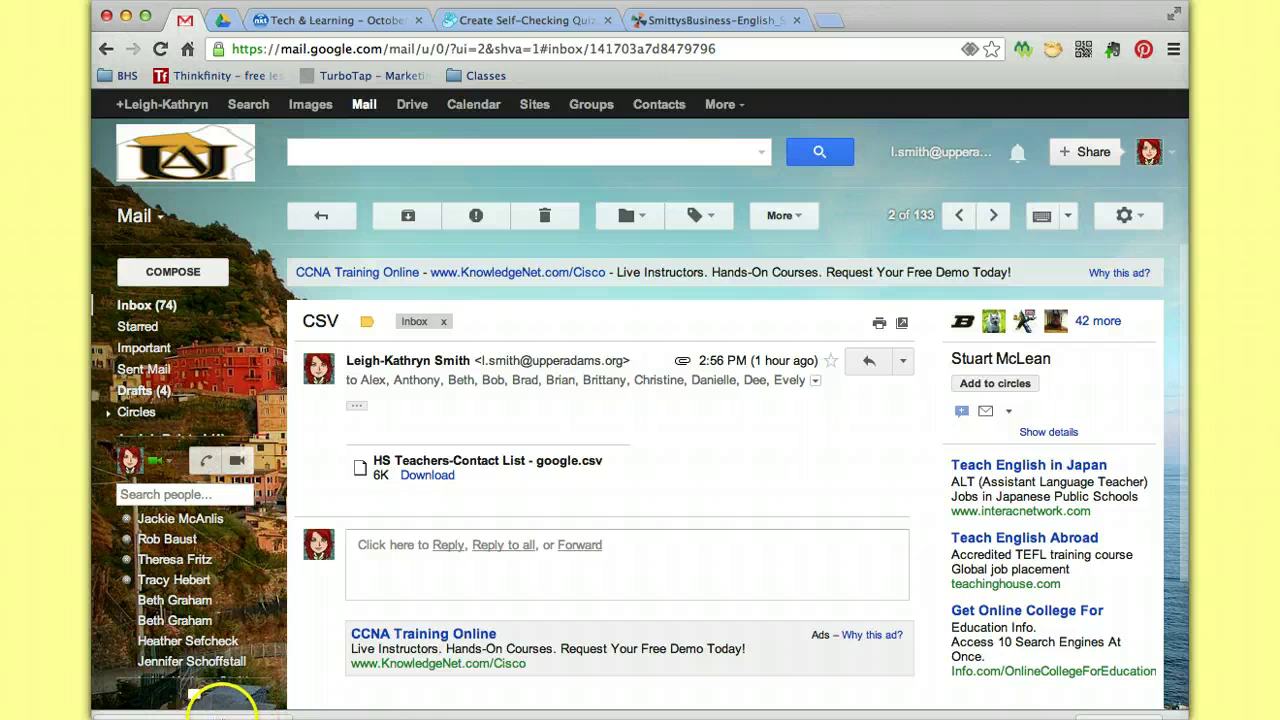
mouse_move(140, 365)
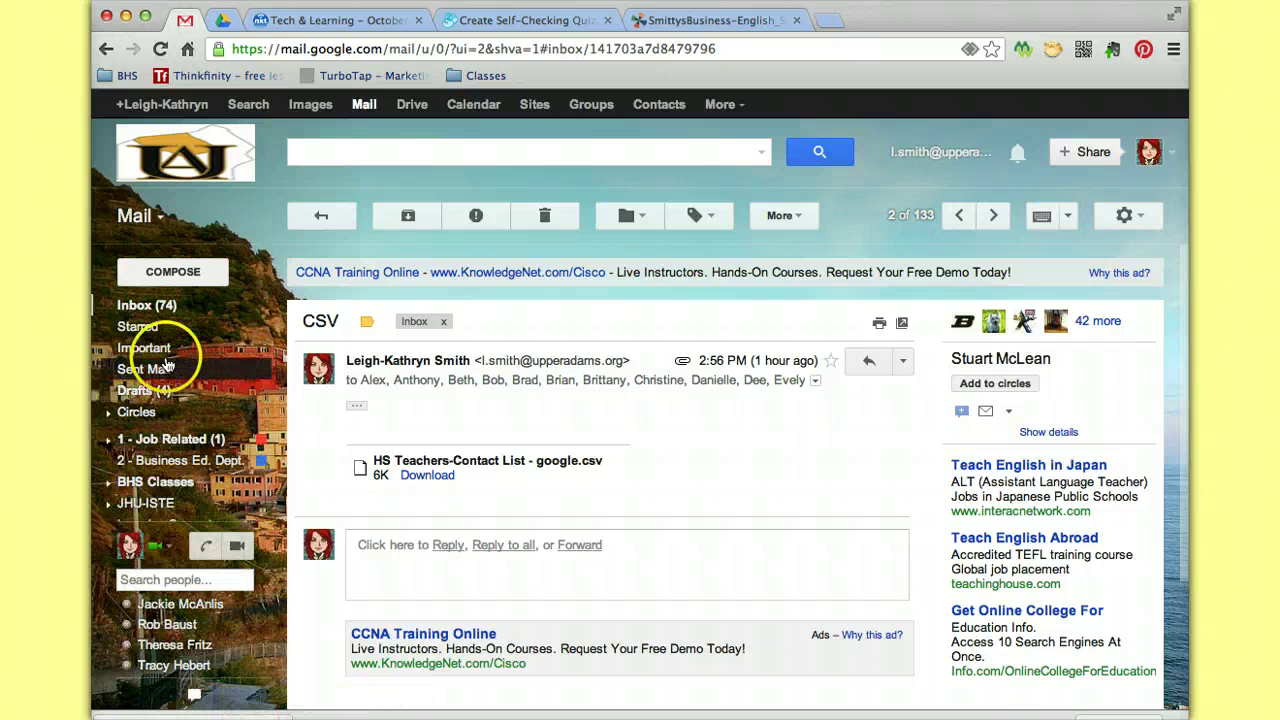
click(162, 218)
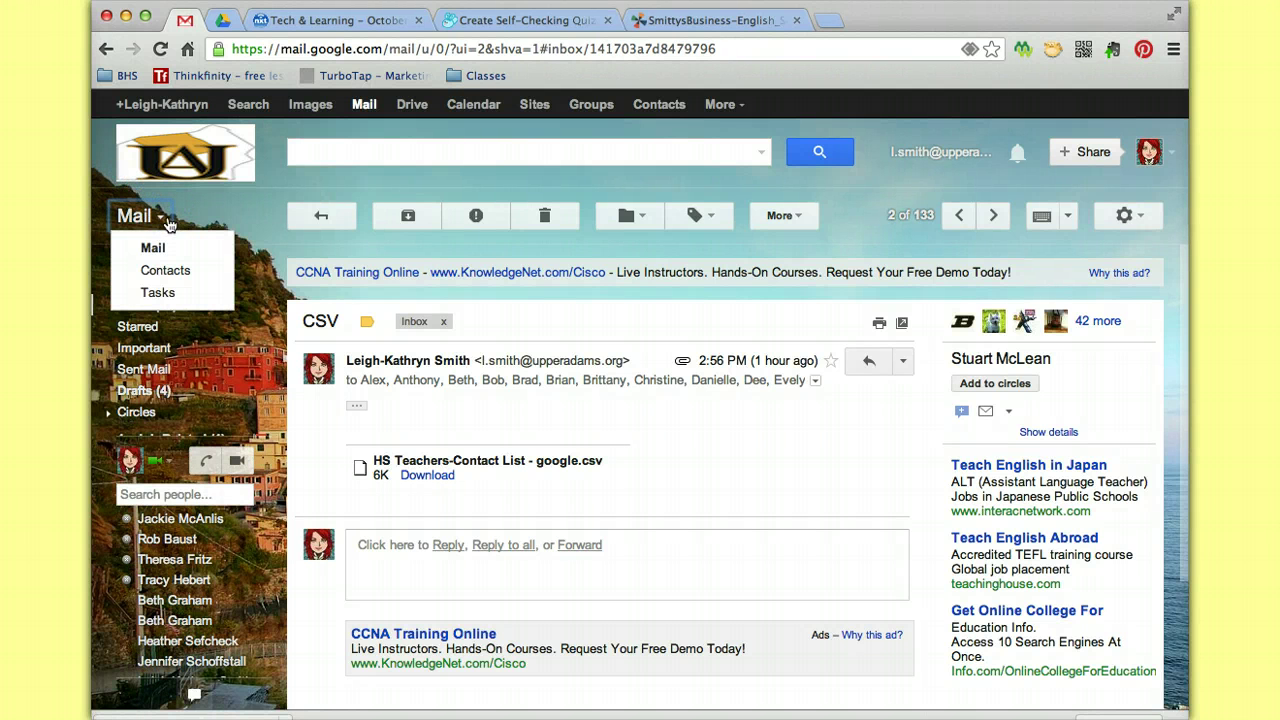
Switch to Contacts and collapse the My Contacts group list.
click(174, 272)
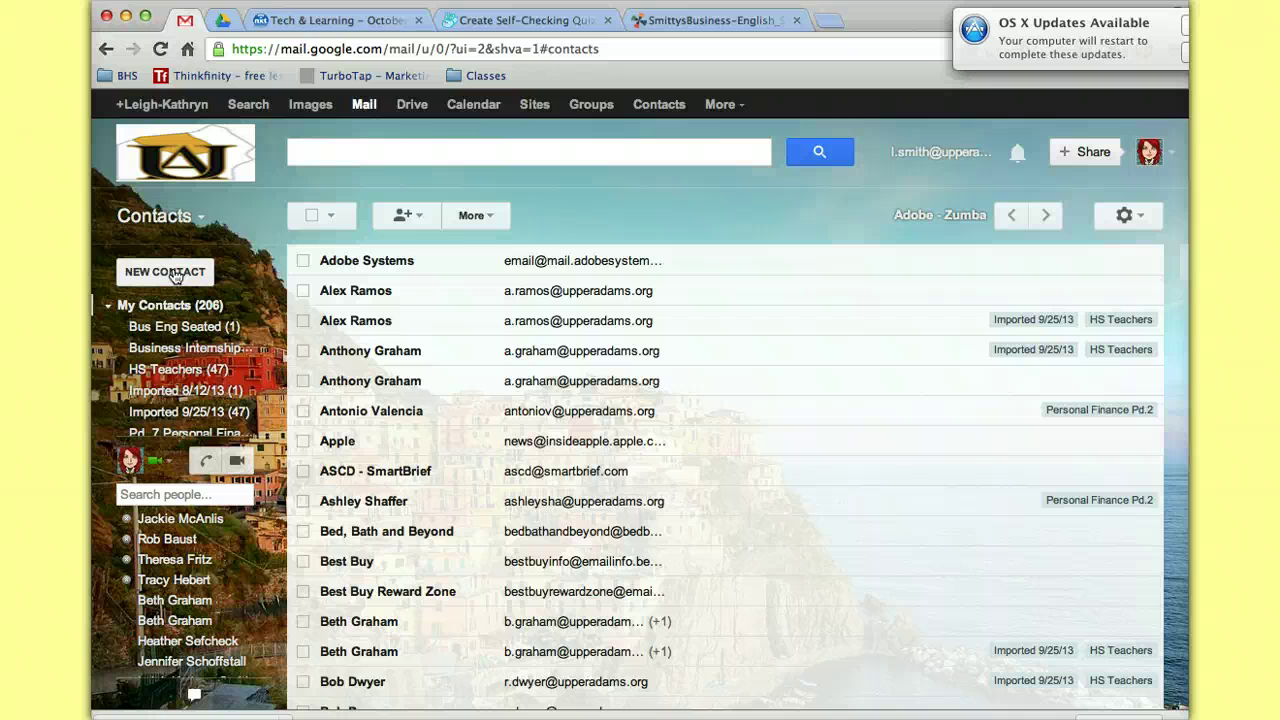
click(108, 306)
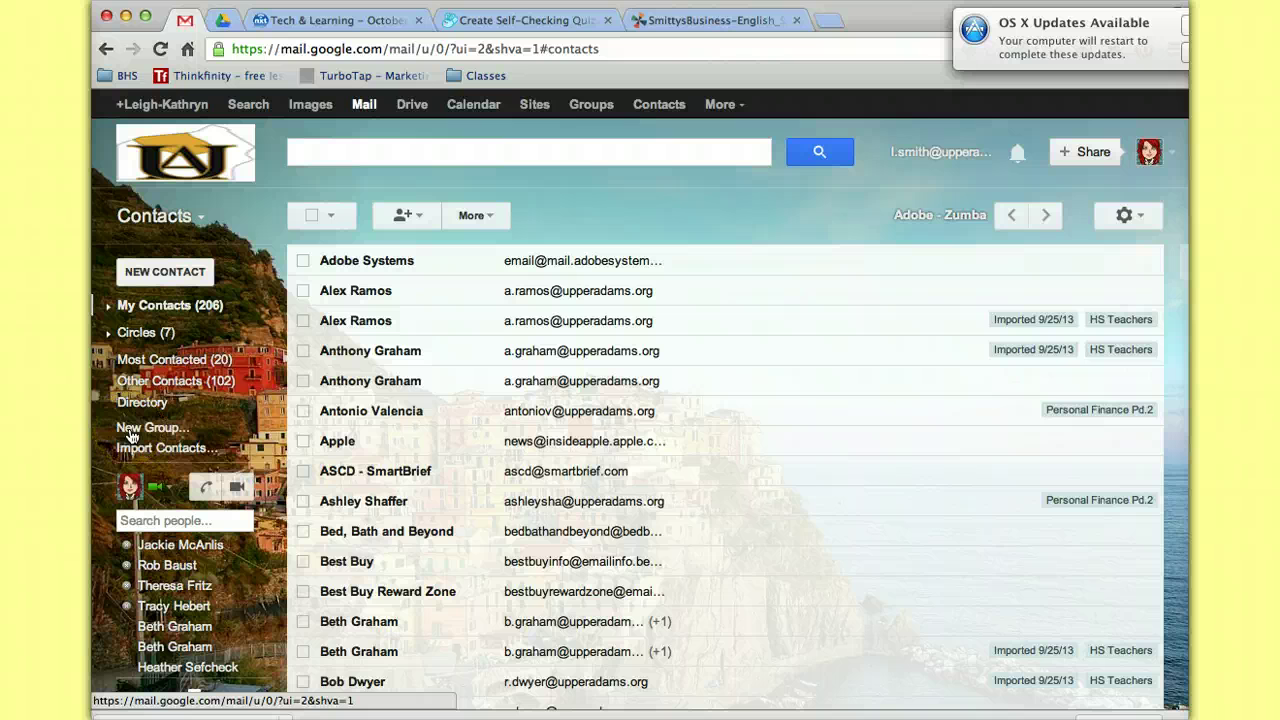
Try creating an 'HS Teachers' group, cancel at the duplicate-name warning, then expand My Contacts.
click(130, 432)
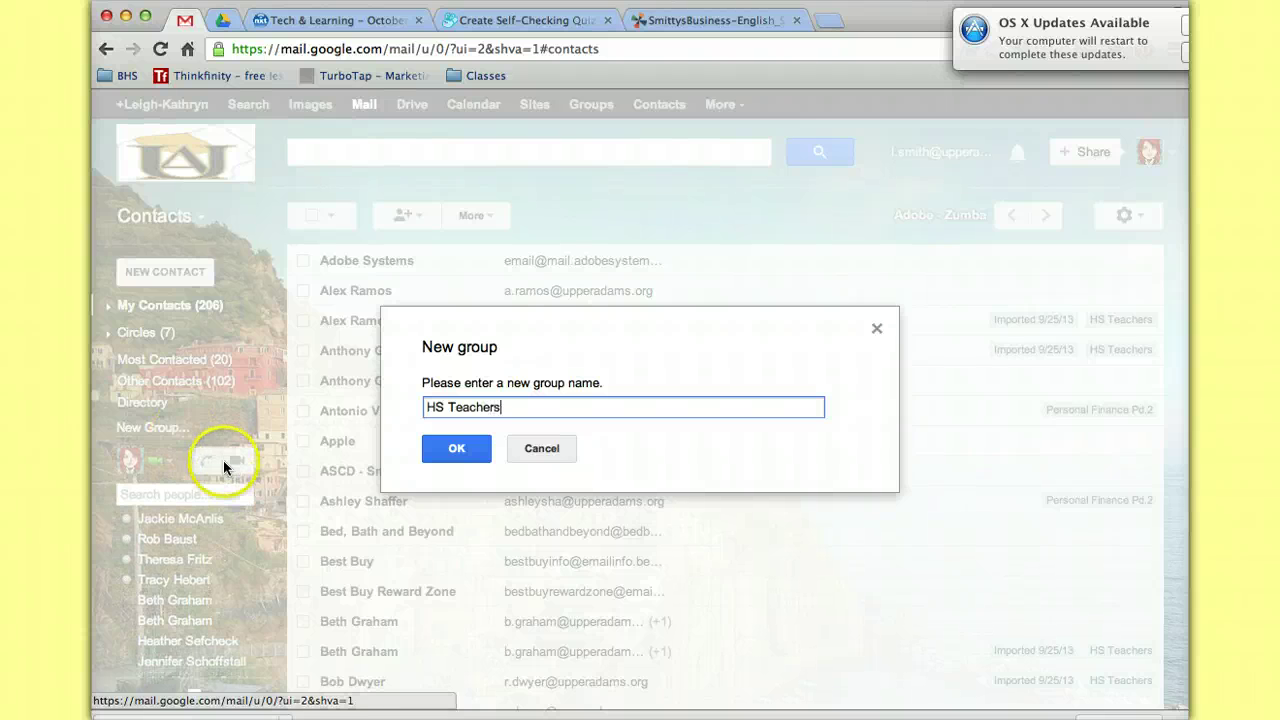
click(457, 450)
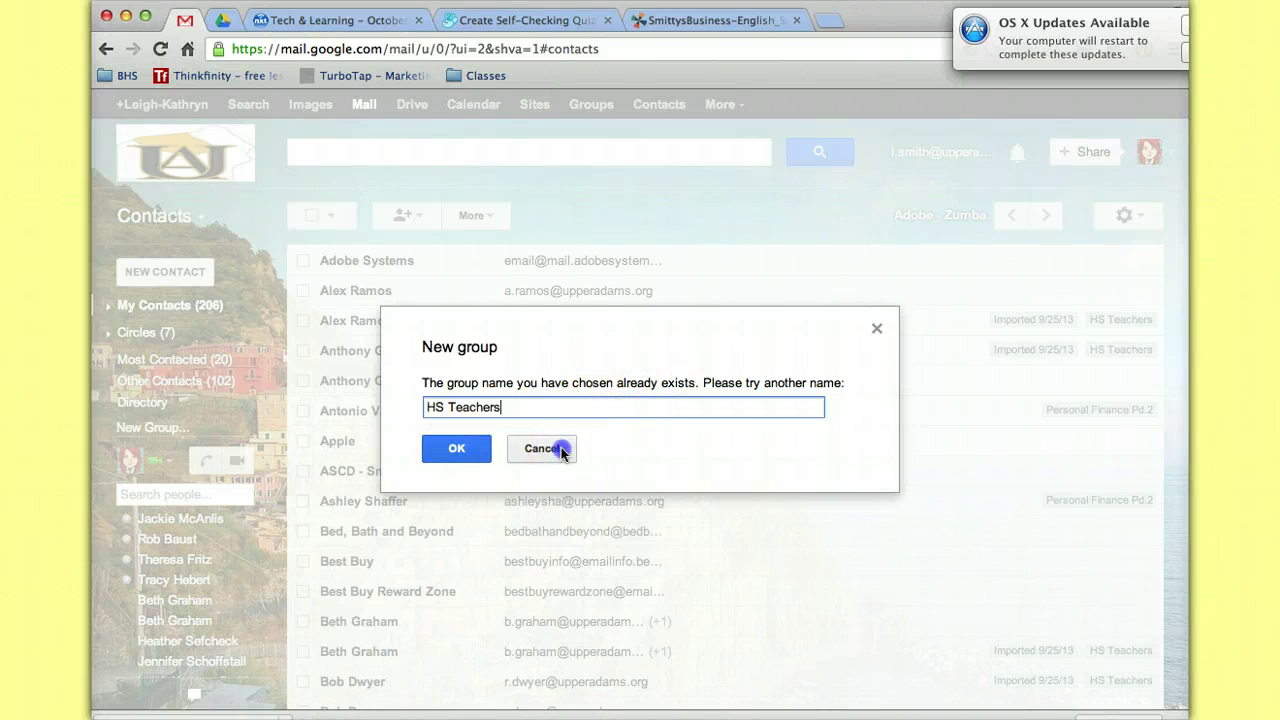
click(545, 448)
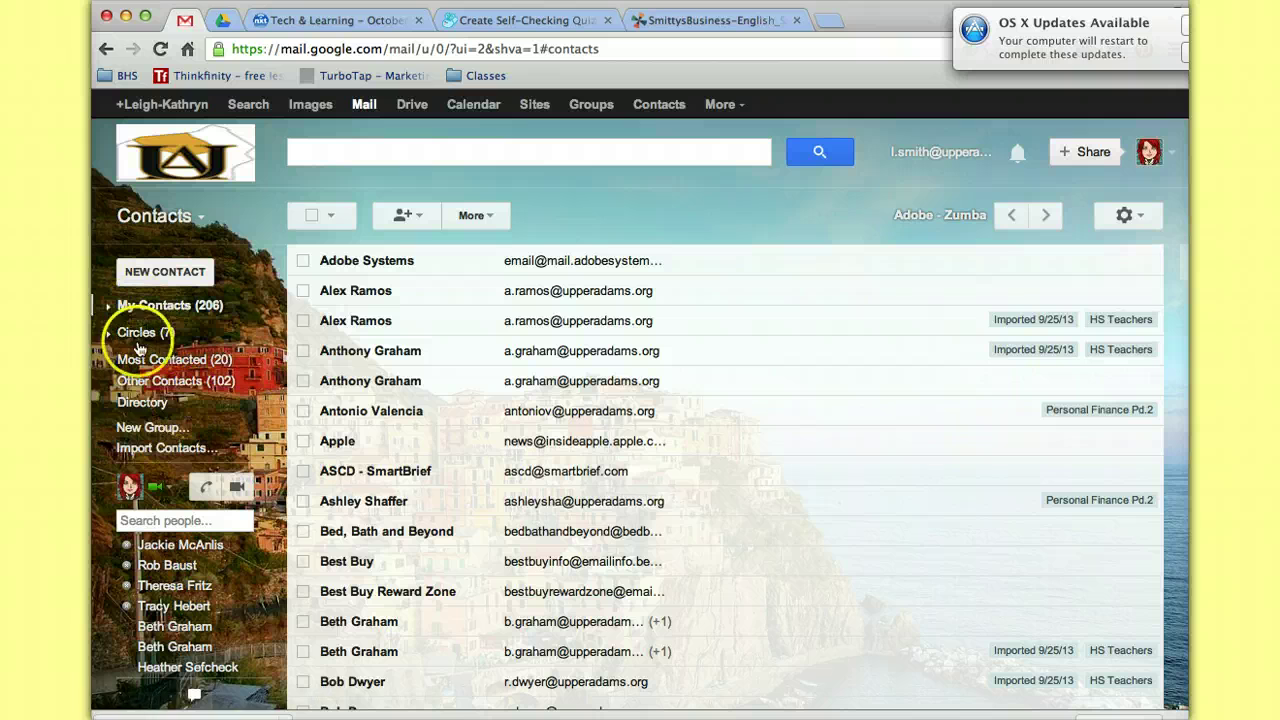
click(110, 310)
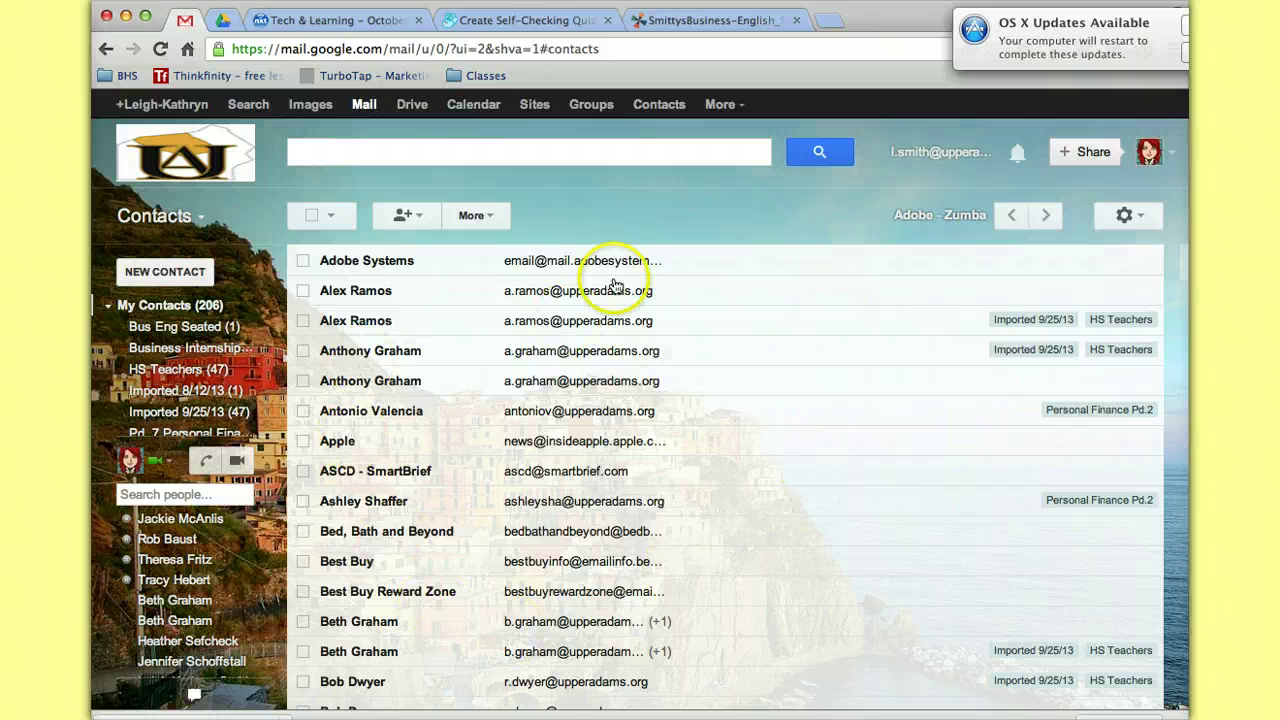
Show the 47-member HS Teachers group and open Import contacts from its More menu.
click(175, 372)
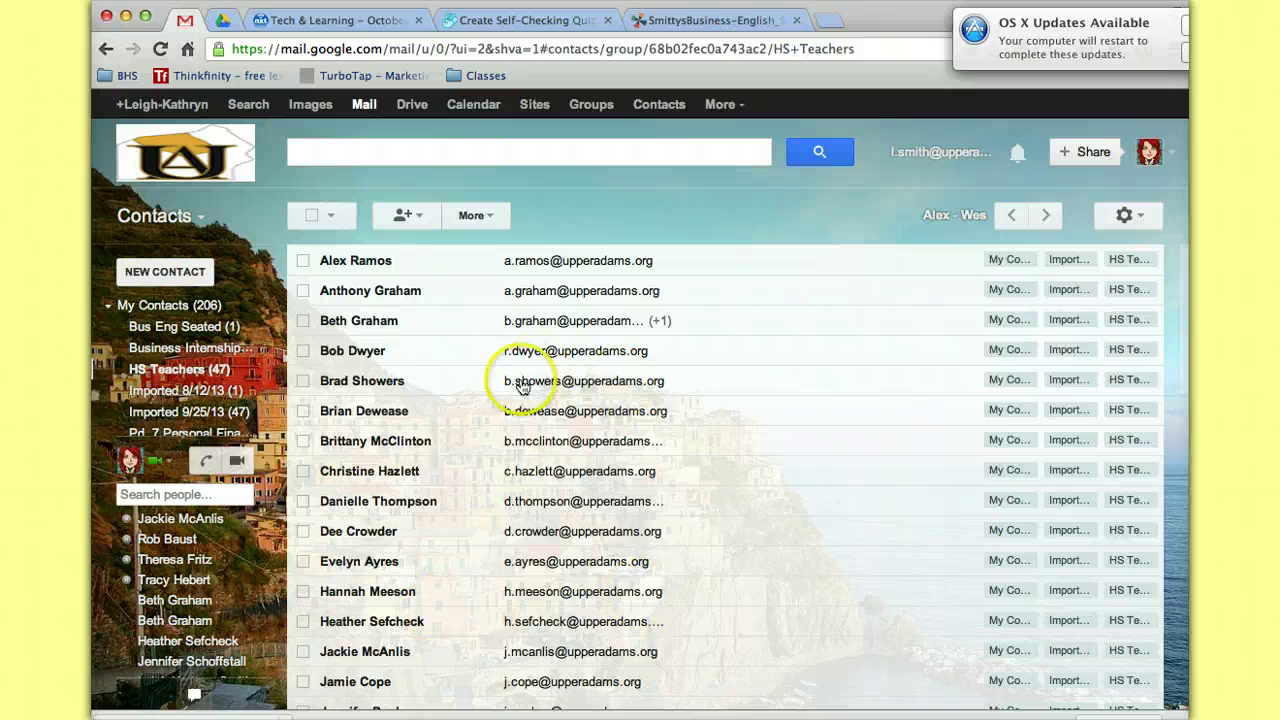
mouse_move(265, 378)
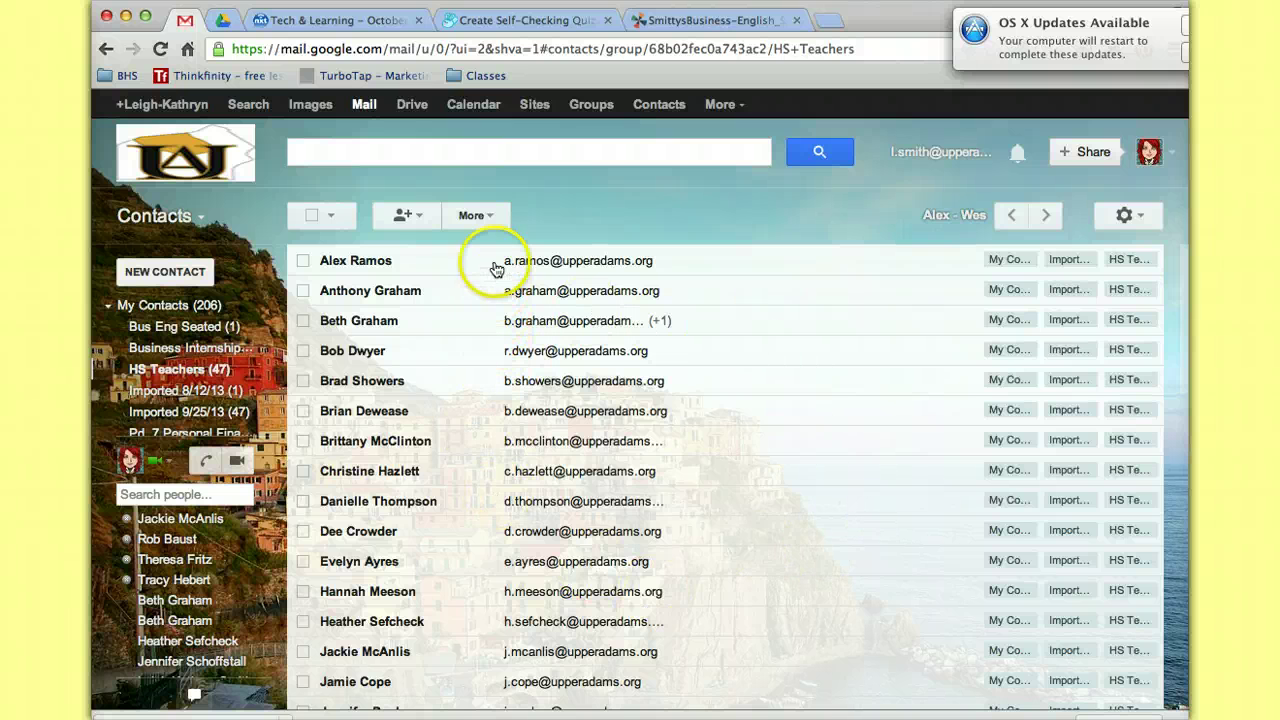
click(487, 217)
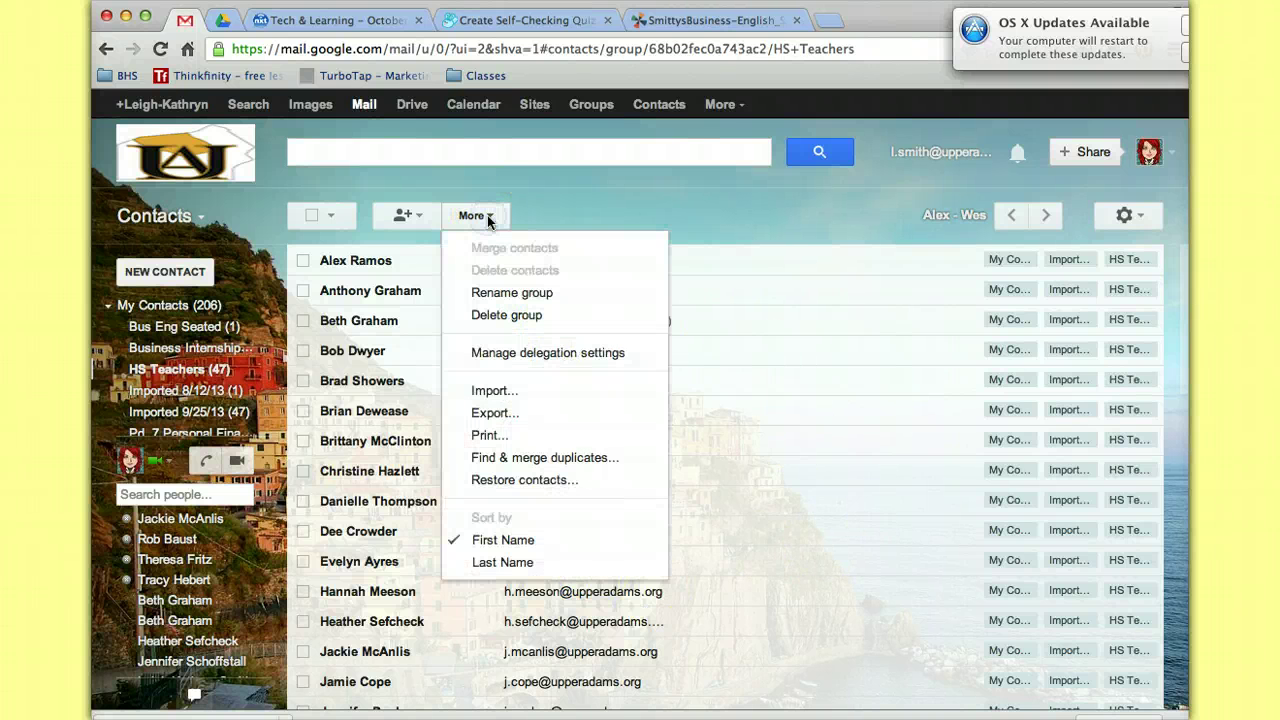
click(496, 390)
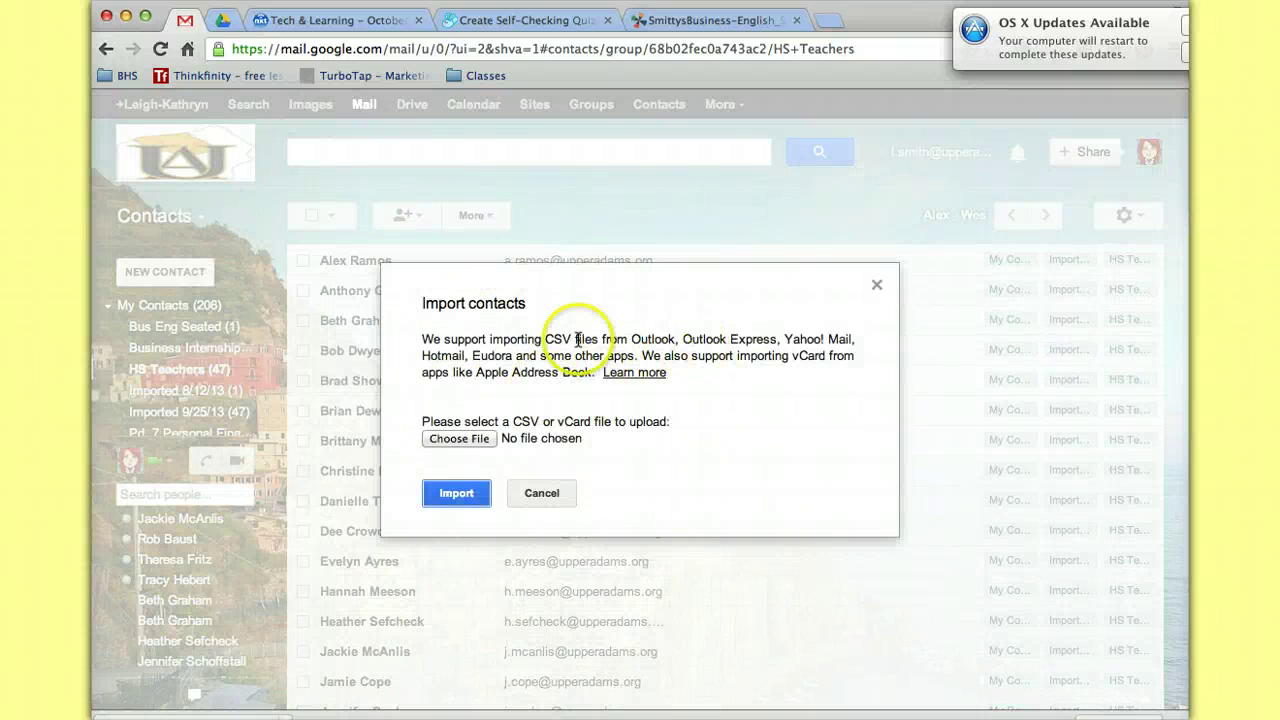
Browse the Downloads folder and select the HS Teachers contact list CSV file.
click(472, 439)
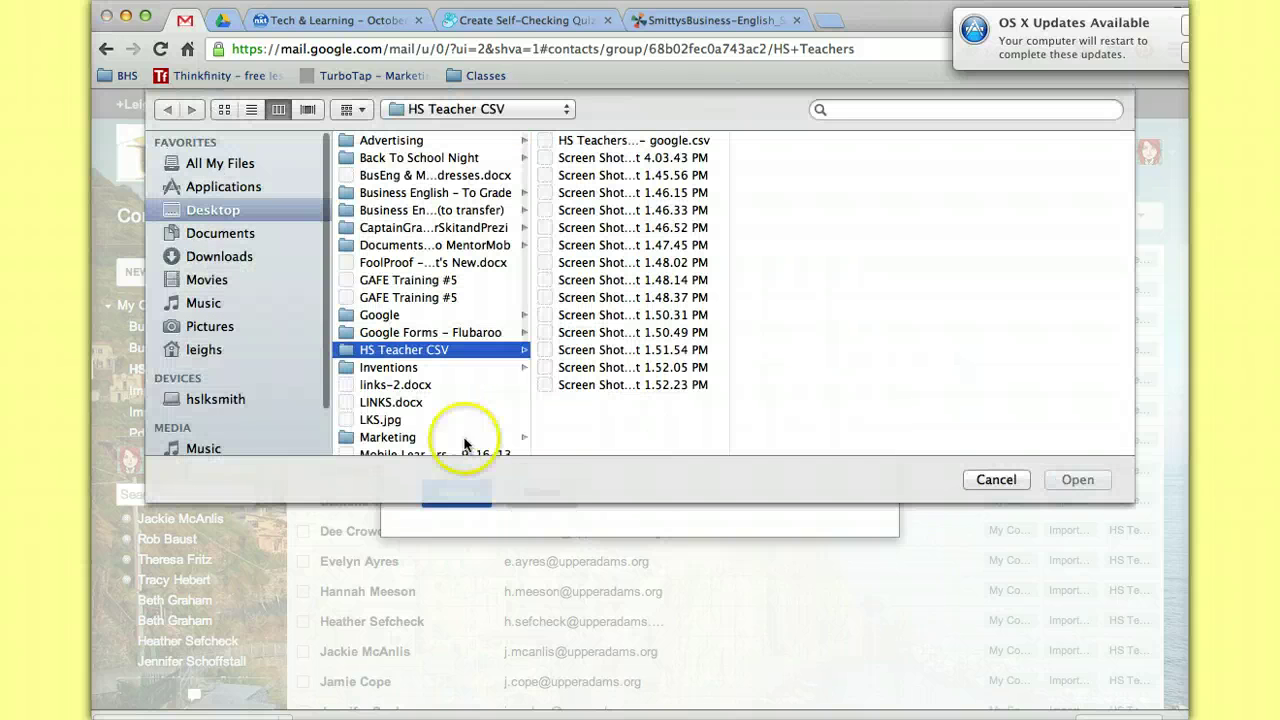
click(229, 259)
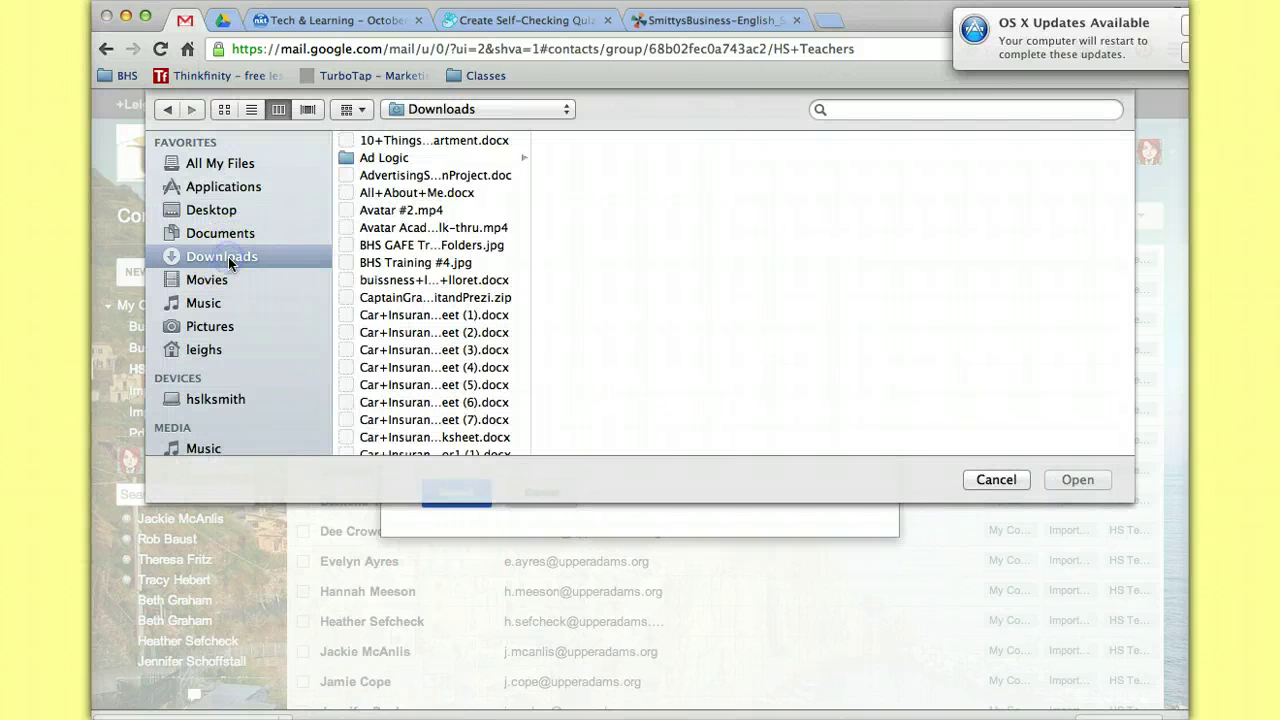
scroll(410, 387, down, 20)
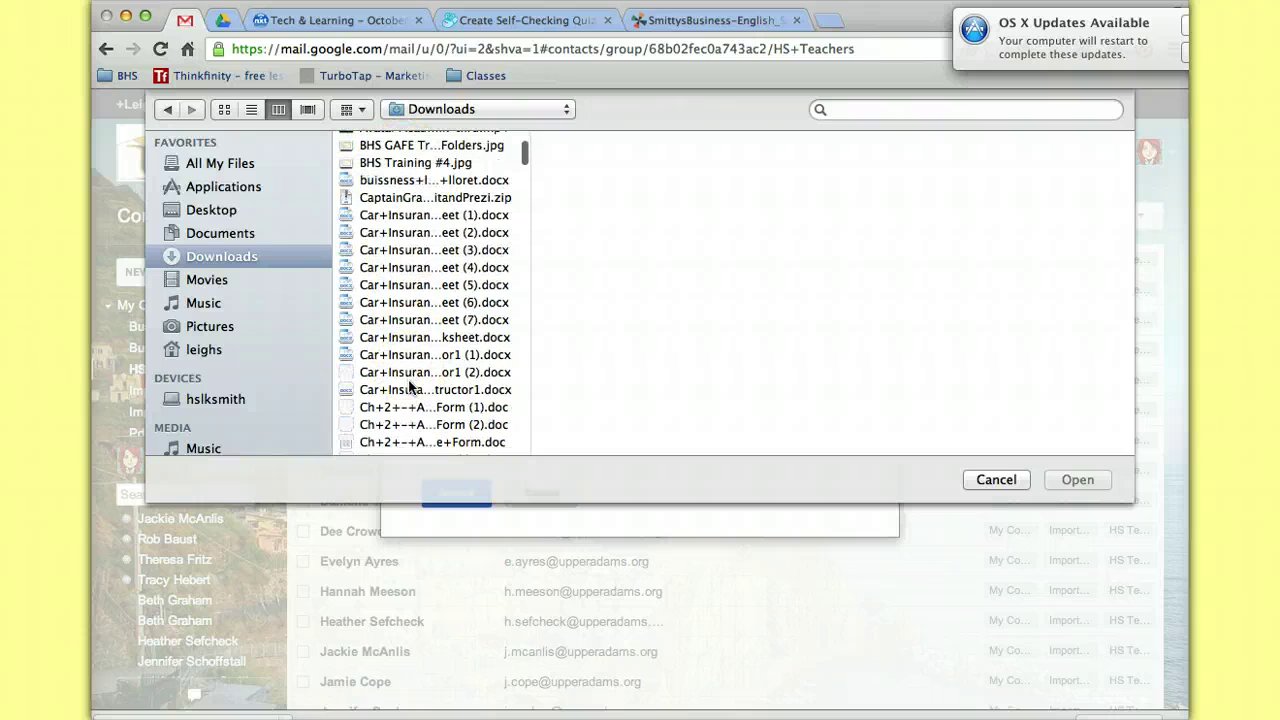
scroll(410, 387, down, 10)
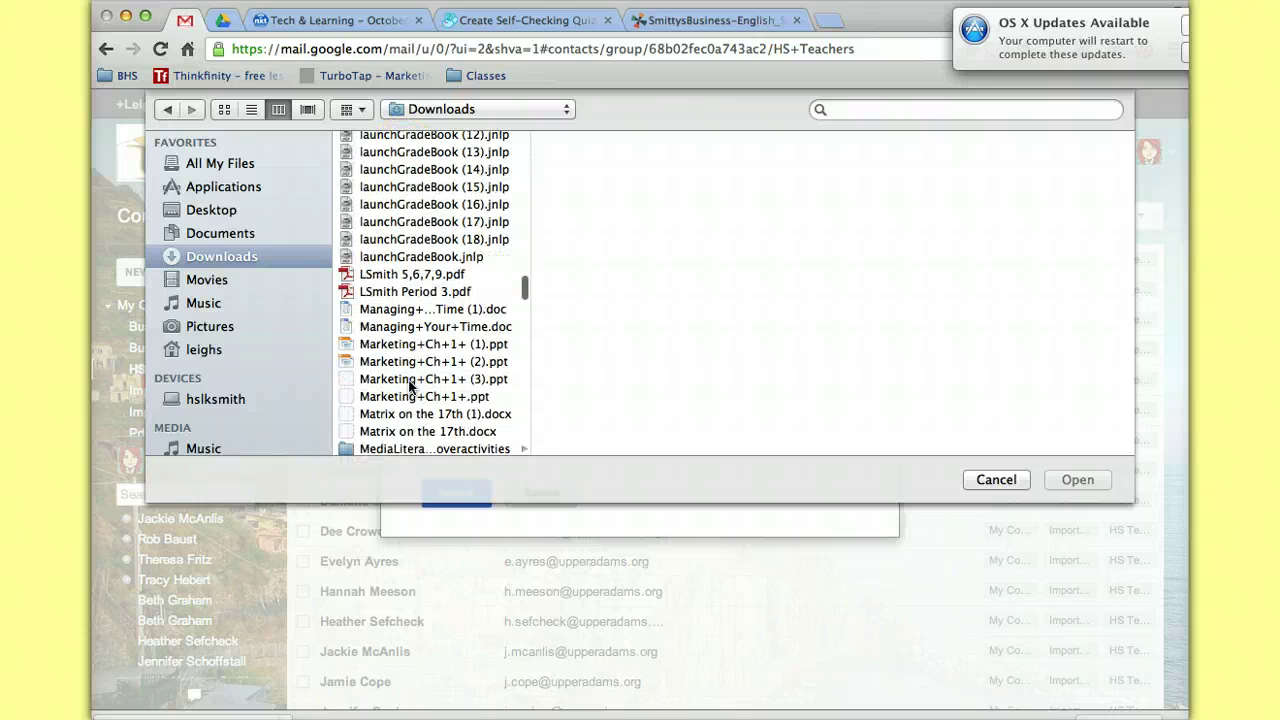
scroll(410, 387, up, 7)
scroll(410, 387, up, 2)
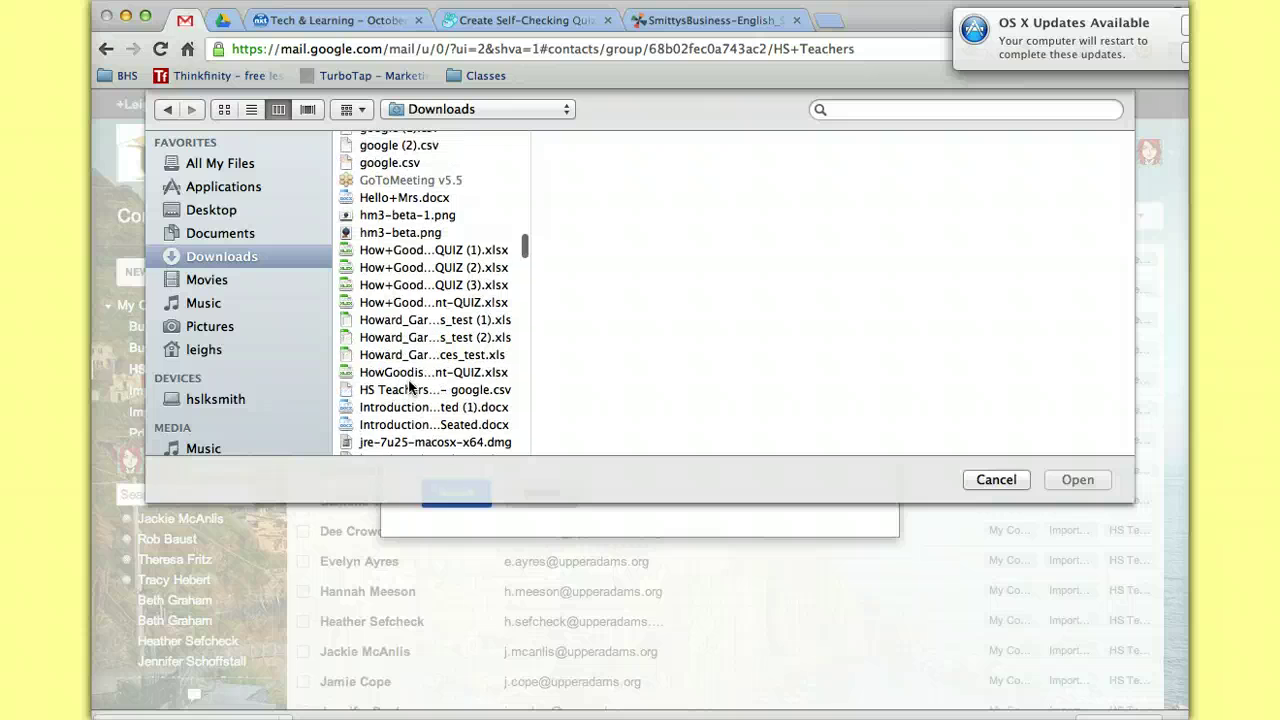
scroll(410, 387, up, 1)
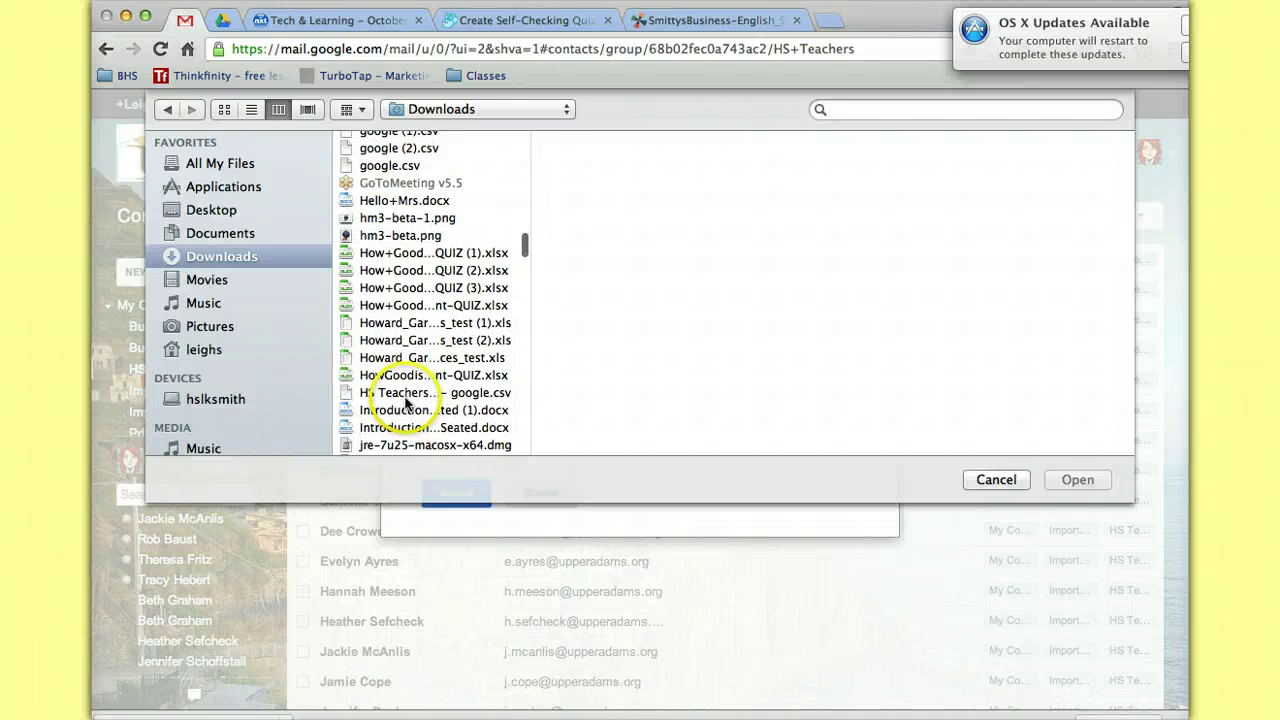
click(407, 395)
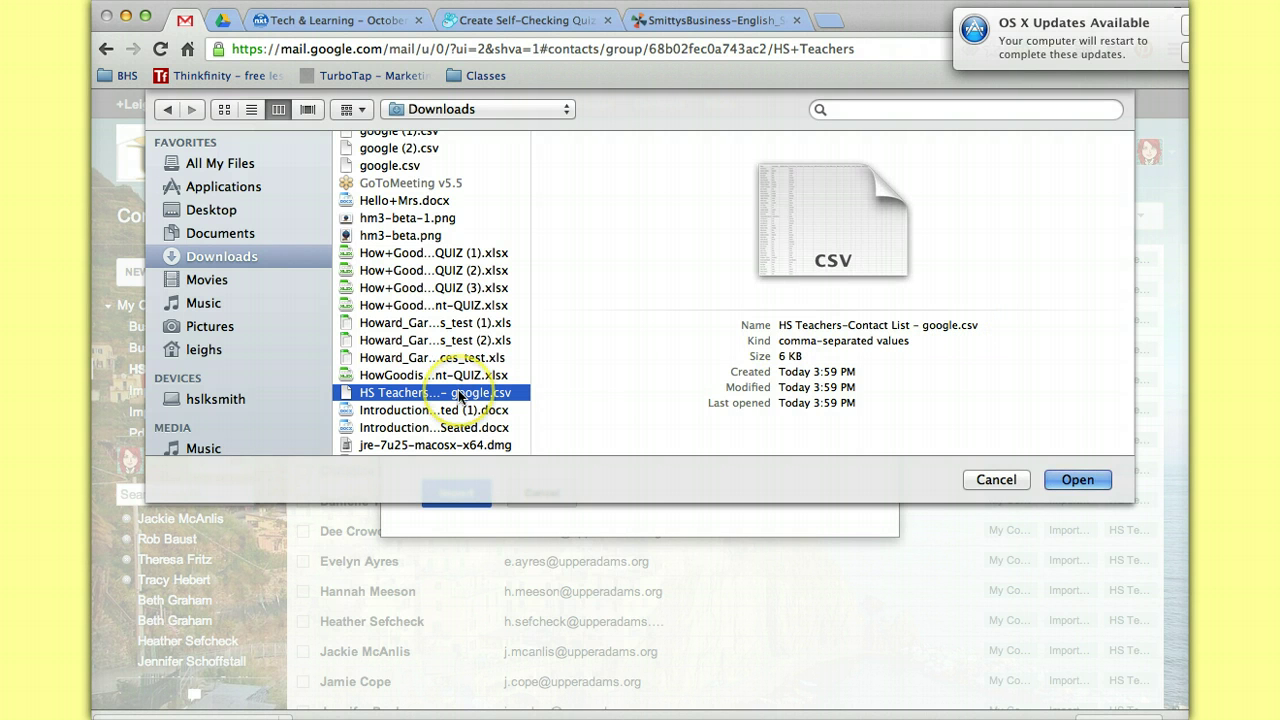
Cancel the file picker and the Import contacts dialog so nothing is imported.
click(1065, 481)
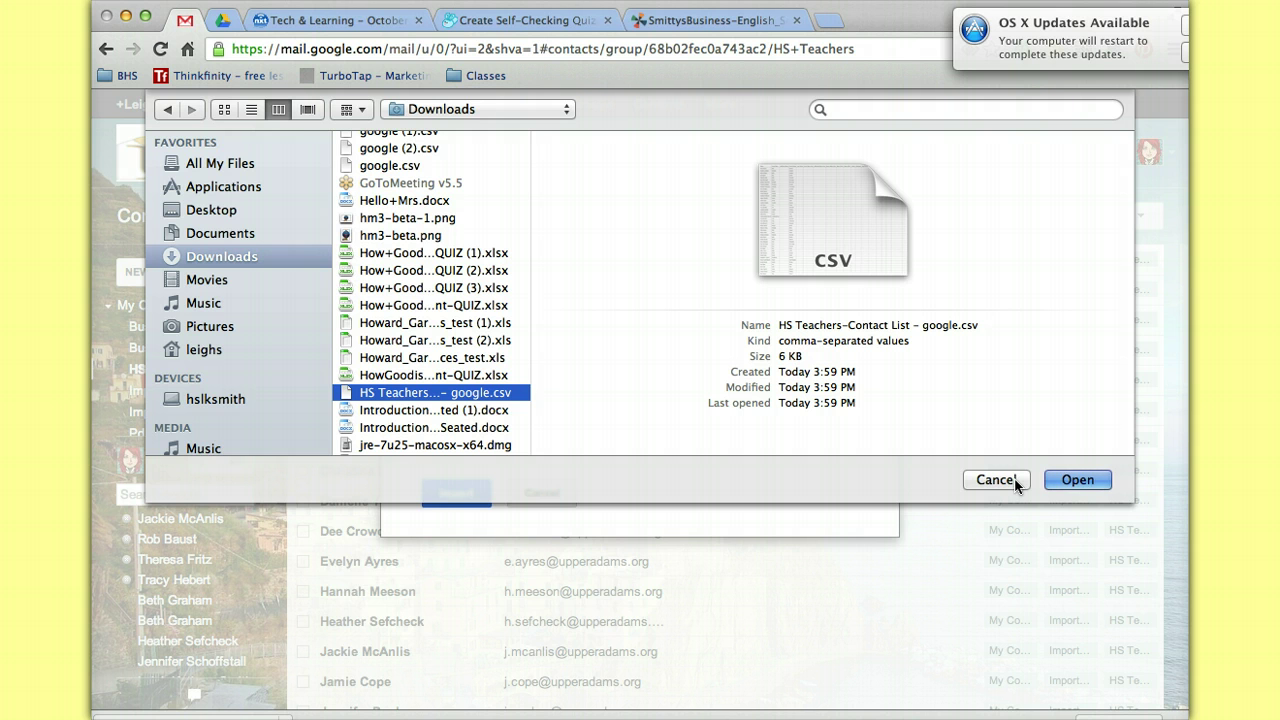
click(1078, 480)
click(1000, 479)
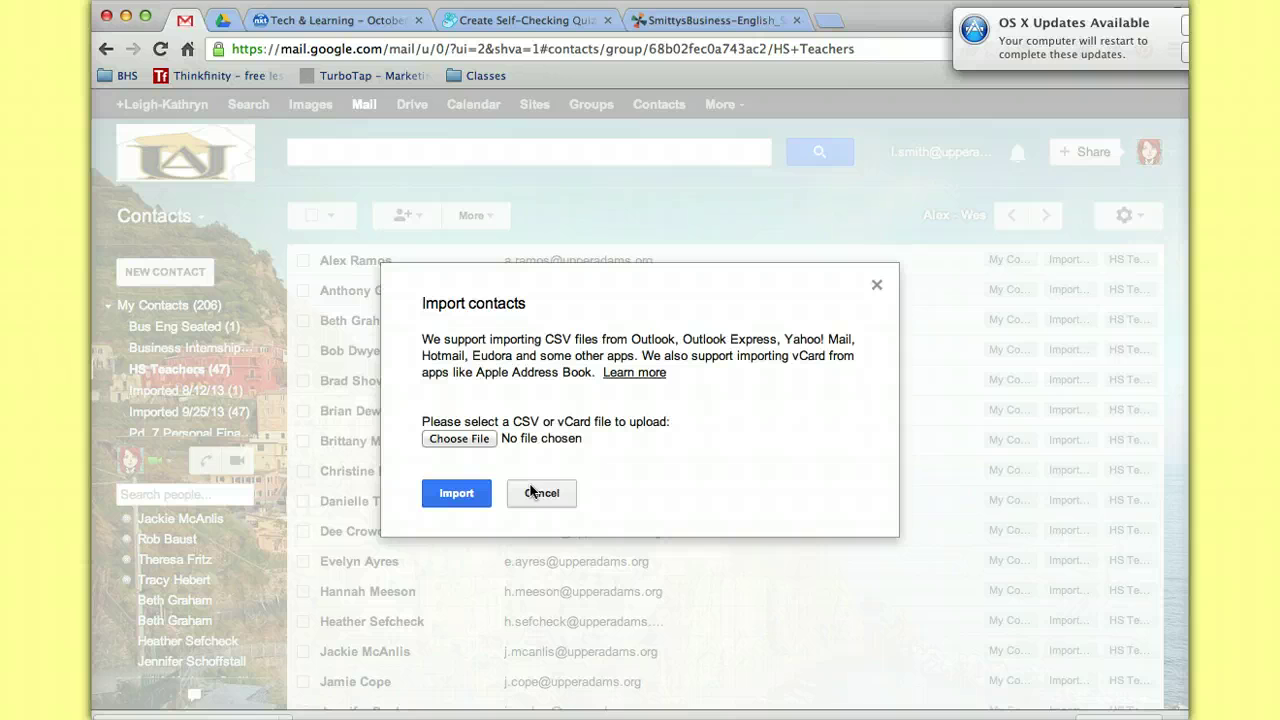
click(530, 490)
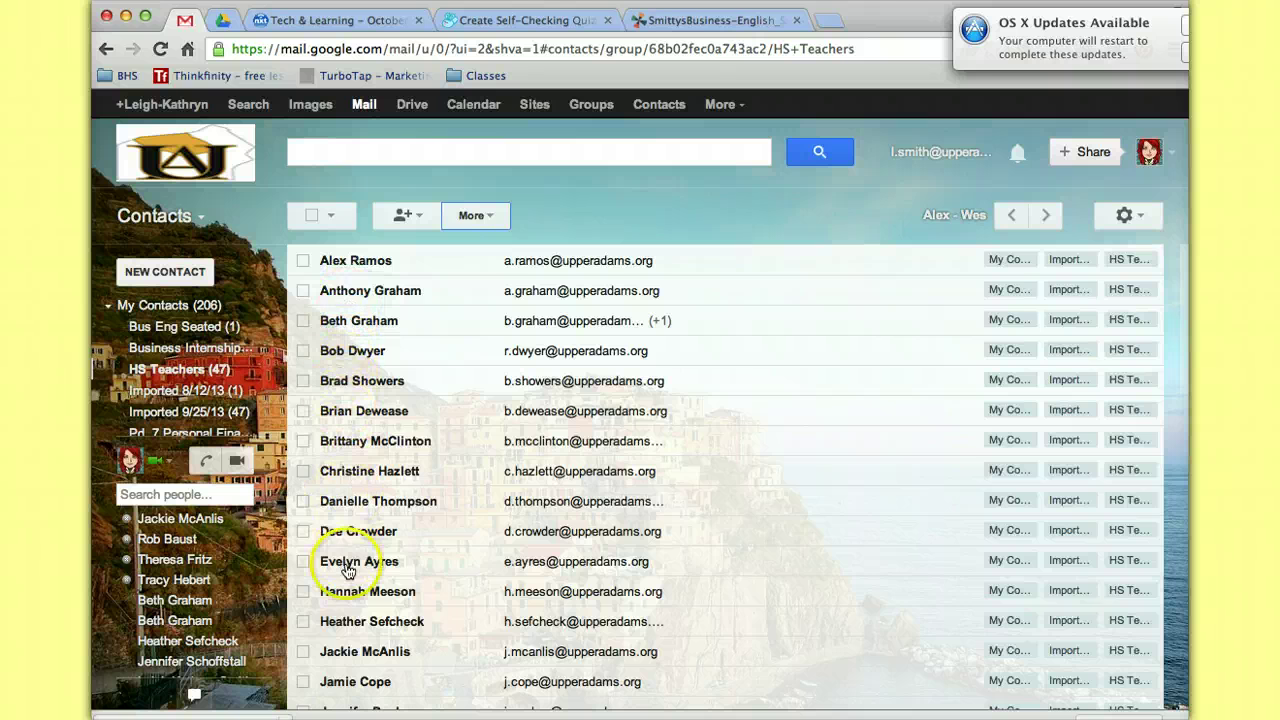
Scroll the HS Teachers members, then switch from Contacts back to Mail, showing the CSV email.
scroll(348, 570, down, 5)
scroll(348, 570, down, 14)
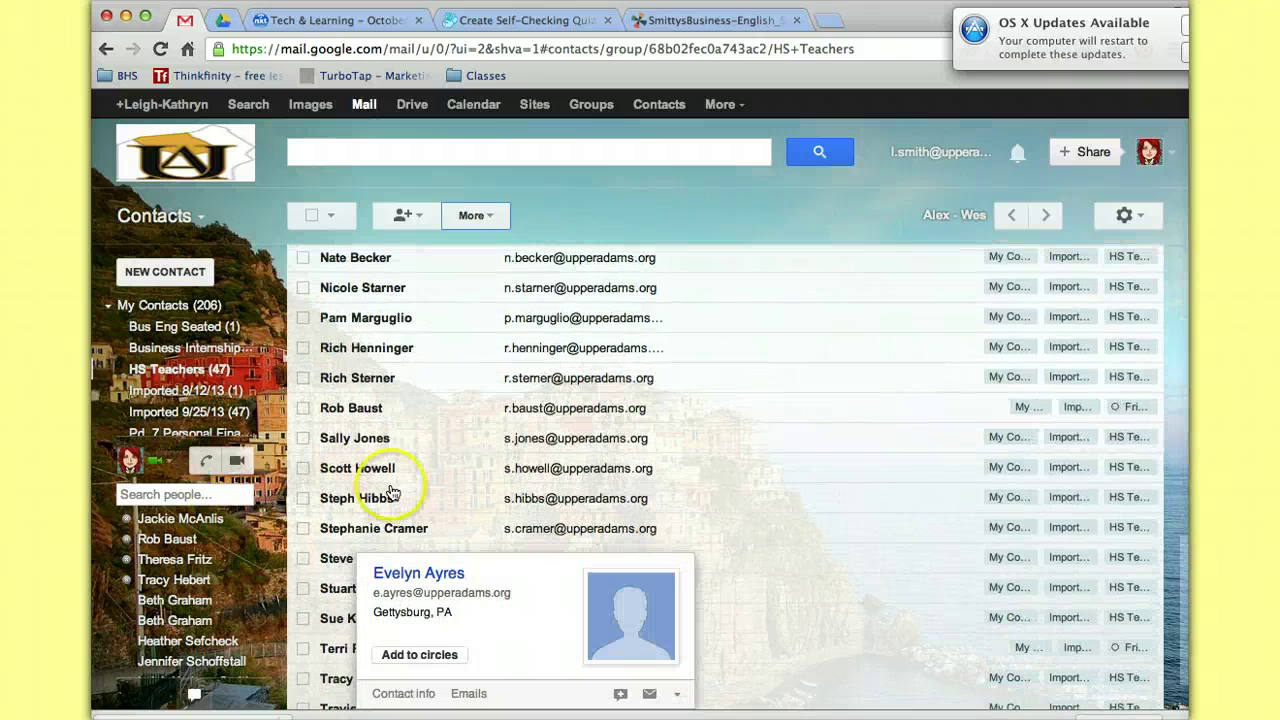
scroll(476, 410, down, 2)
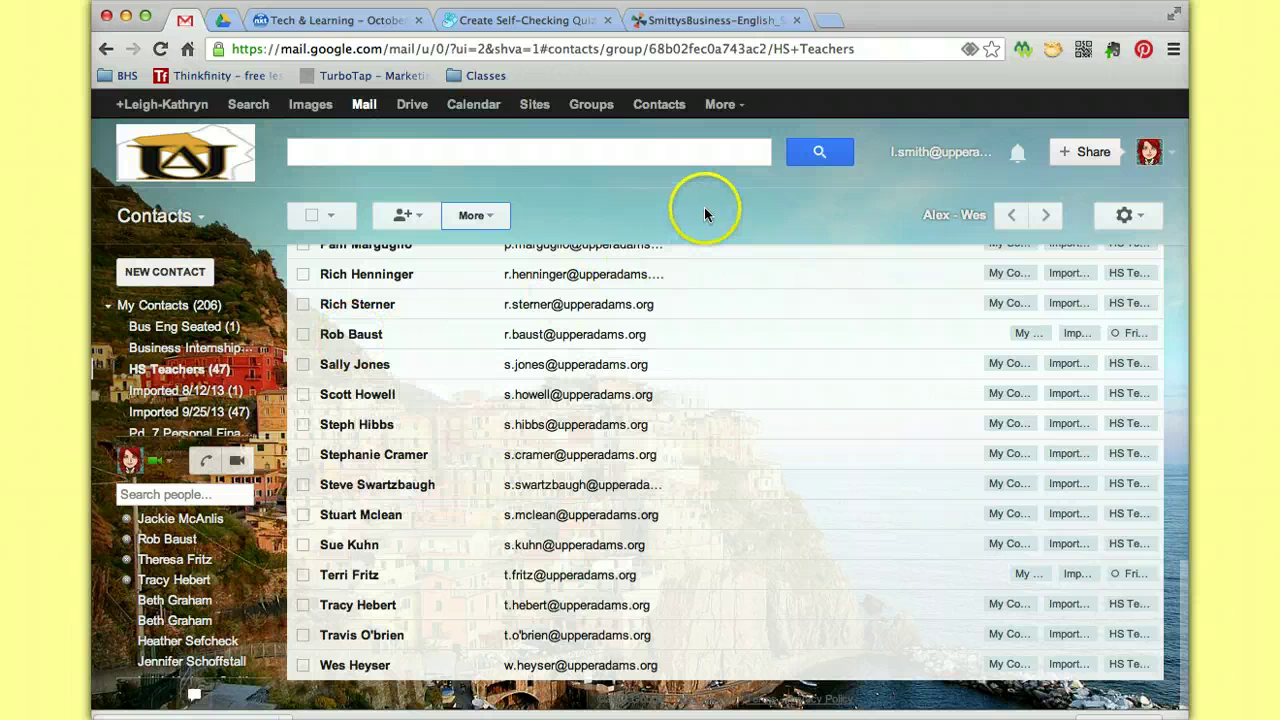
scroll(371, 580, up, 10)
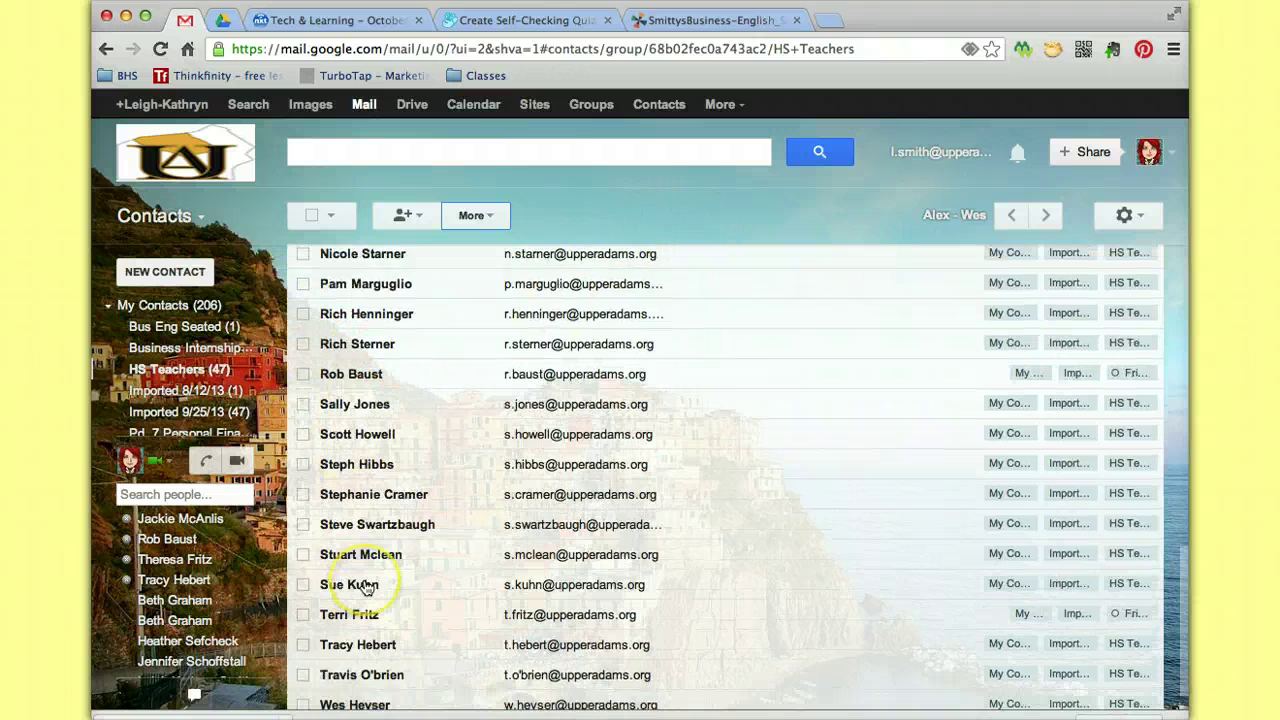
mouse_move(160, 395)
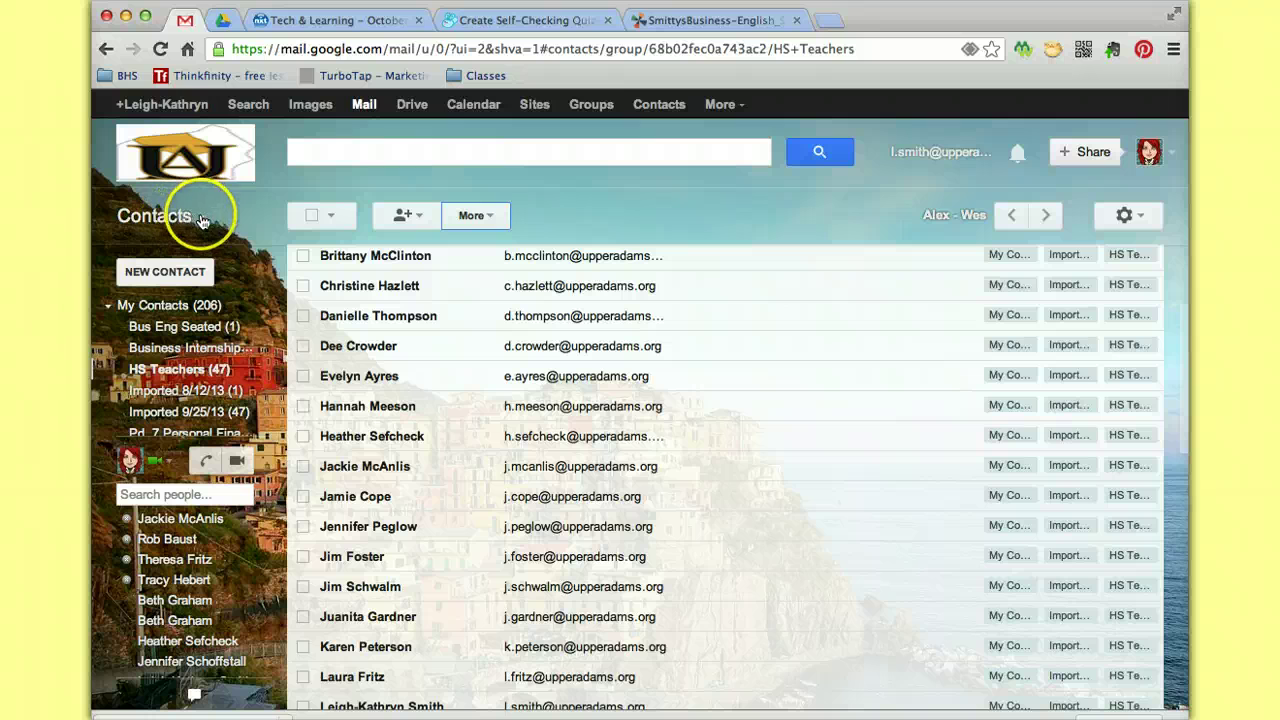
click(195, 216)
click(152, 249)
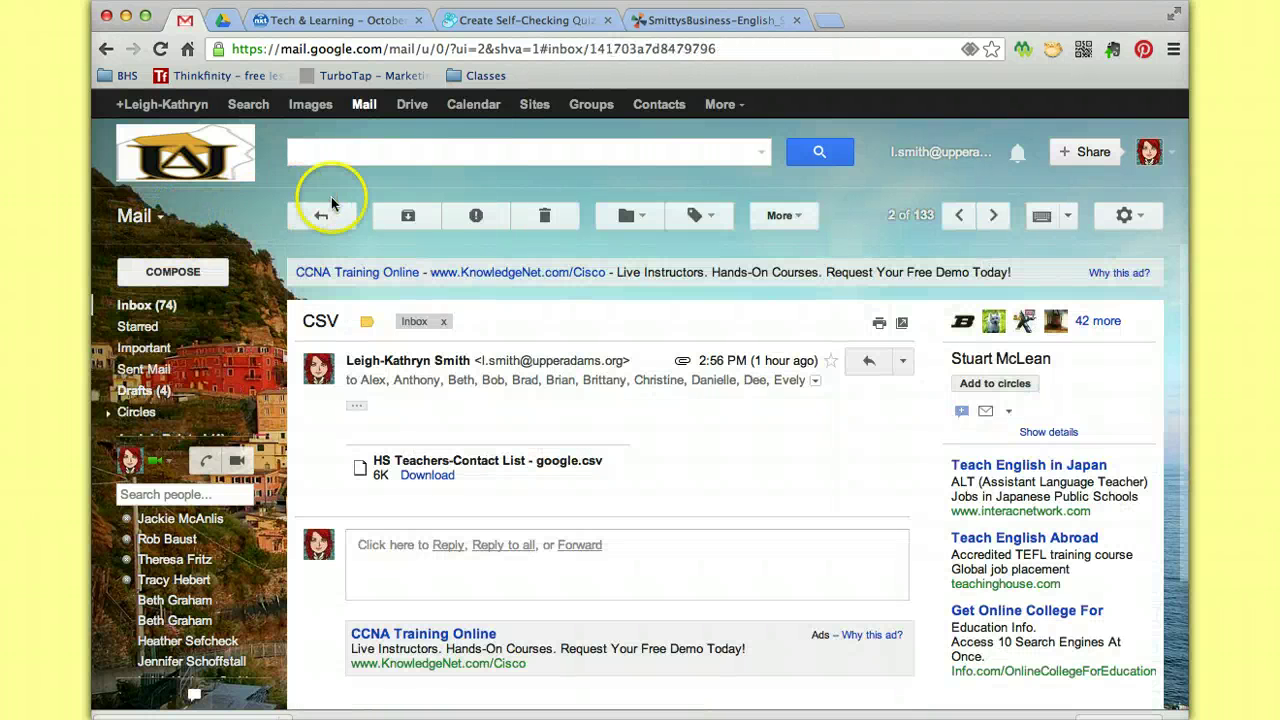
Return to the inbox, start a new message and enter 'hs tea' in the To field.
click(322, 214)
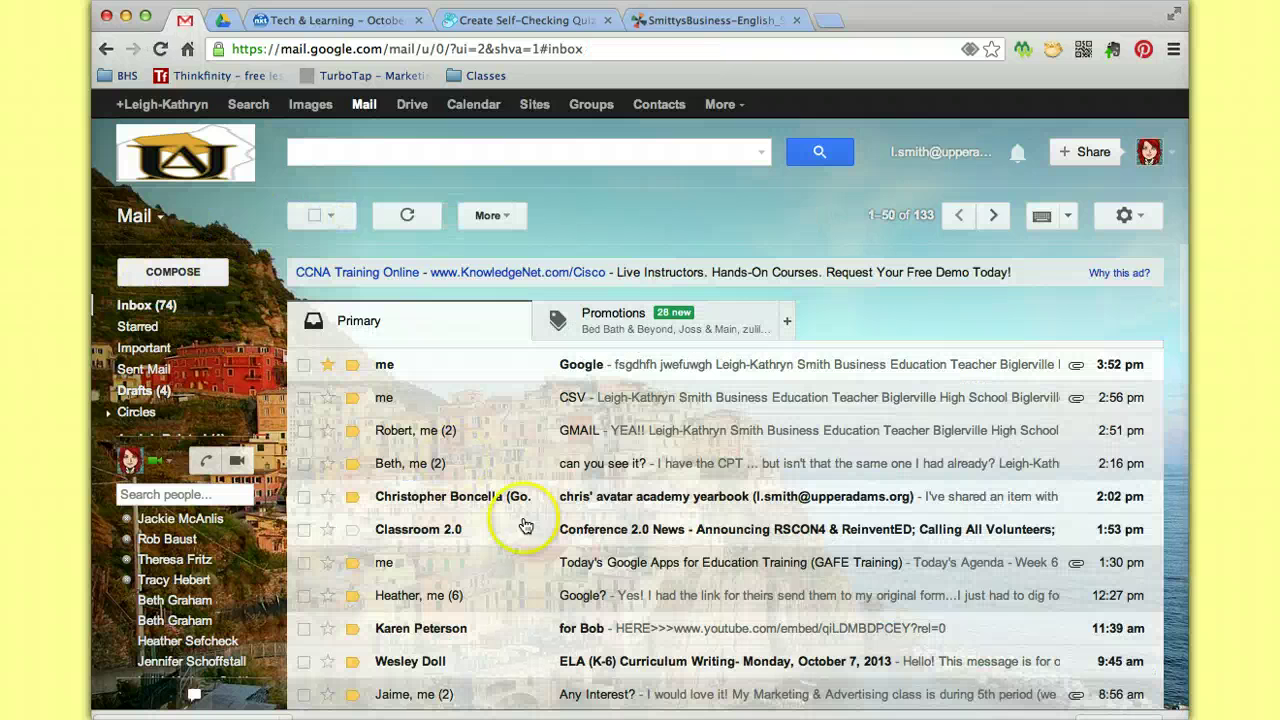
click(178, 281)
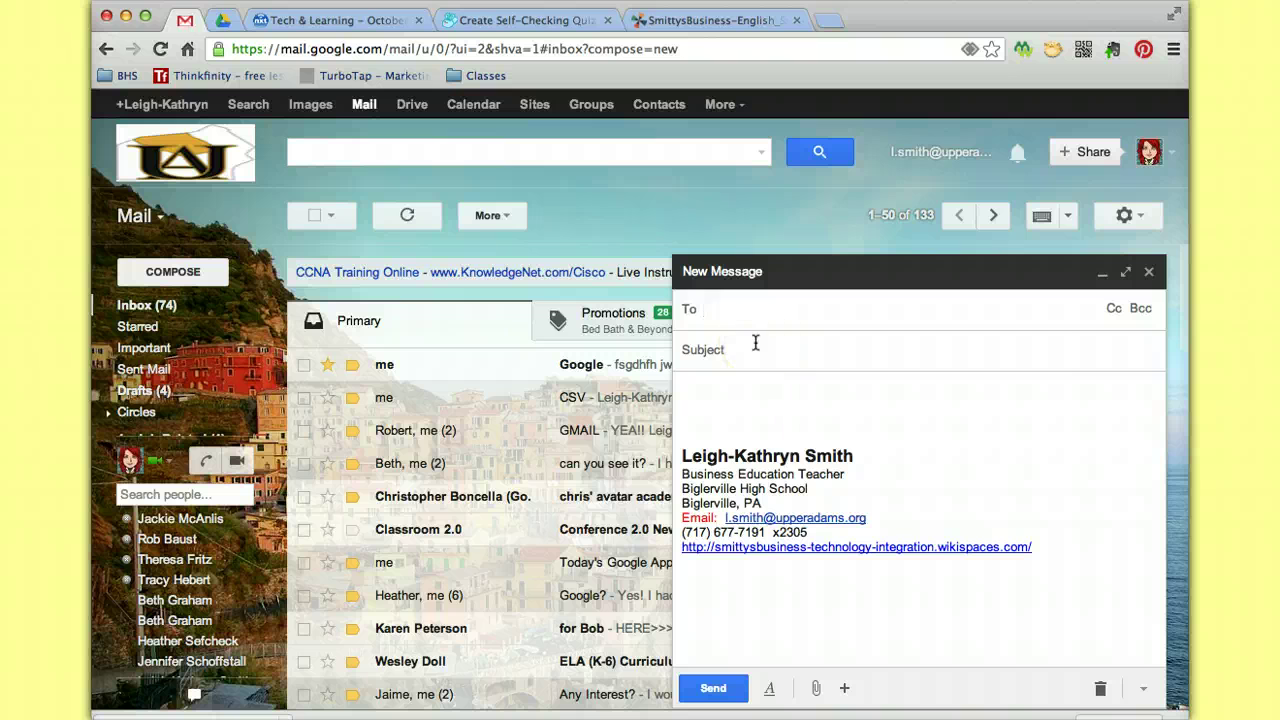
text(hs tea)
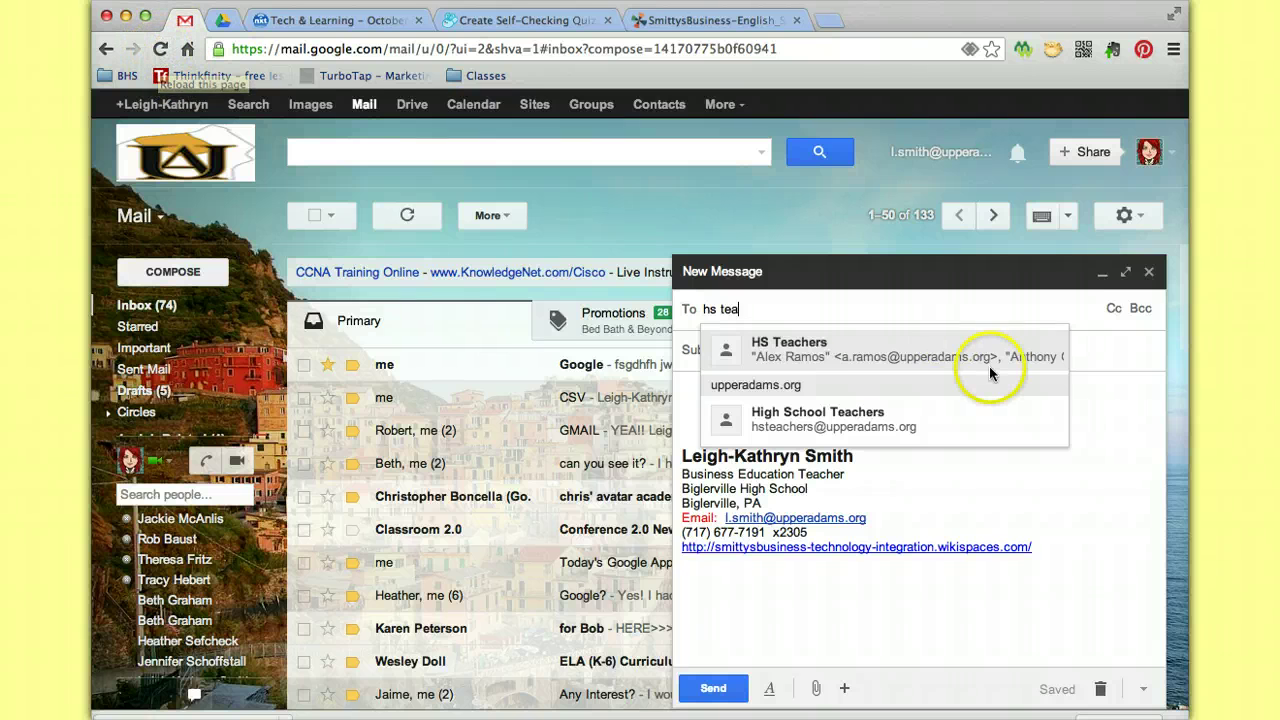
Address the new message to the whole HS Teachers group.
click(817, 363)
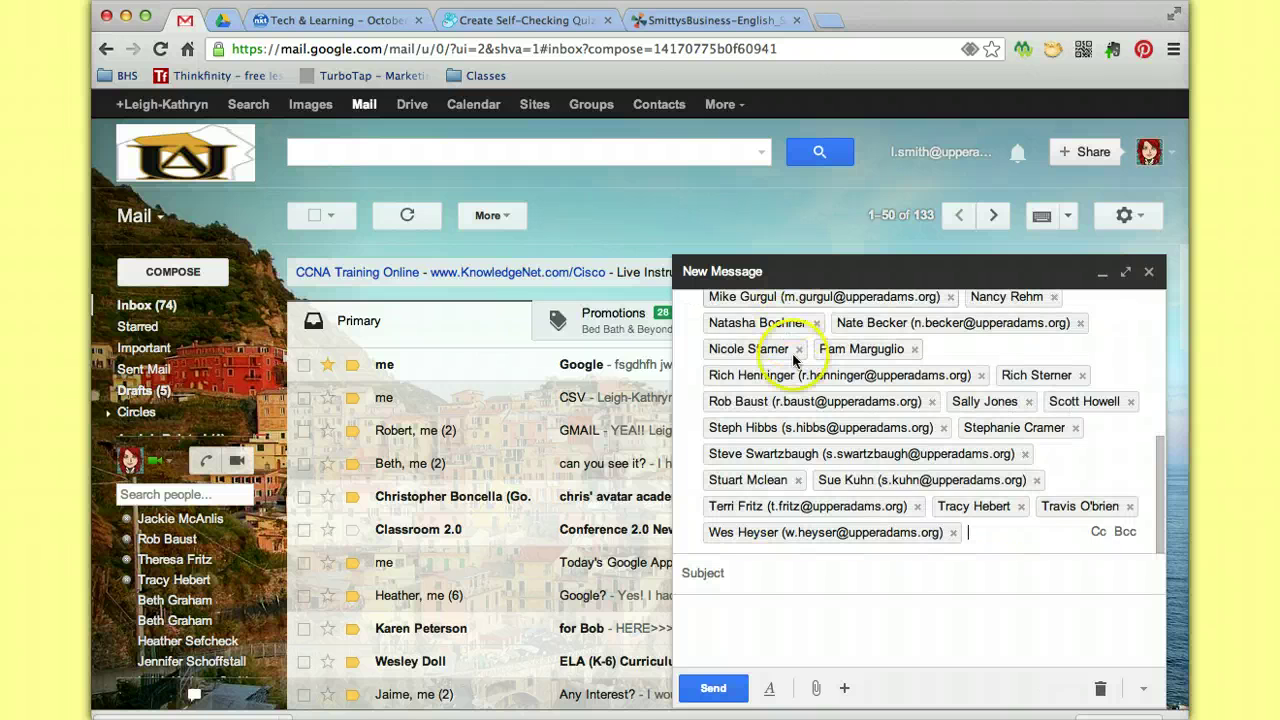
scroll(800, 366, up, 5)
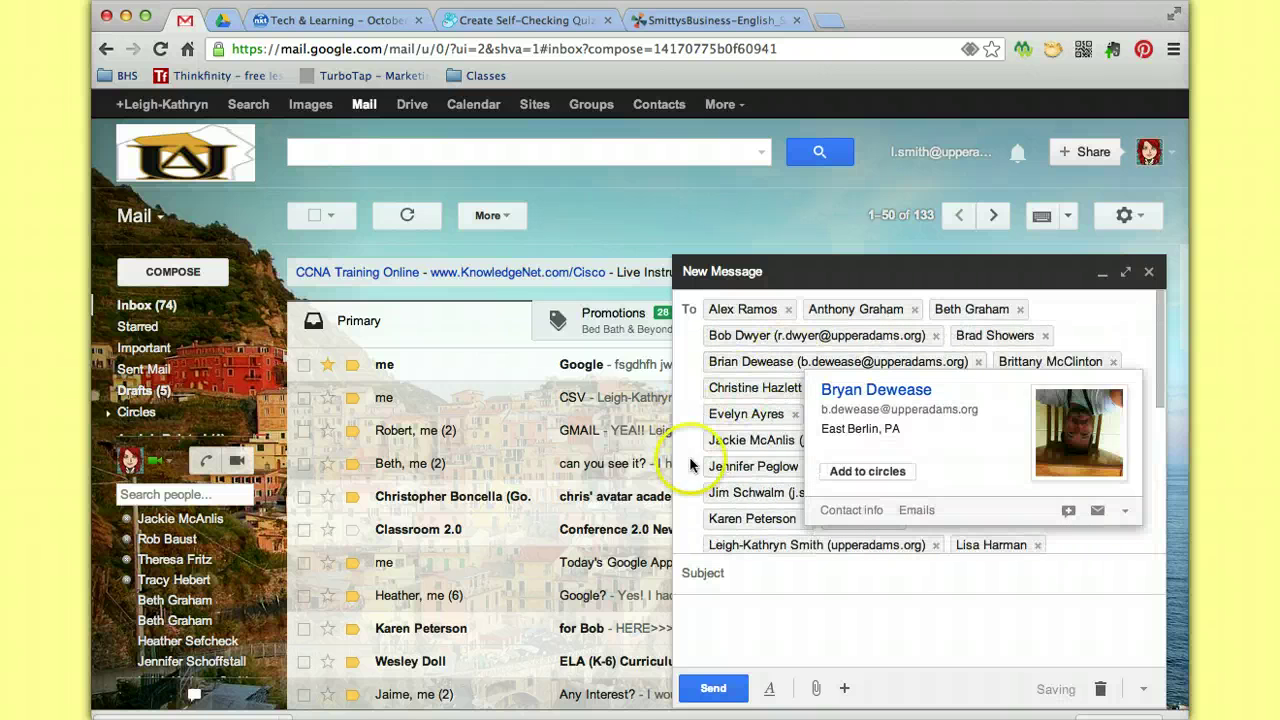
scroll(690, 531, down, 5)
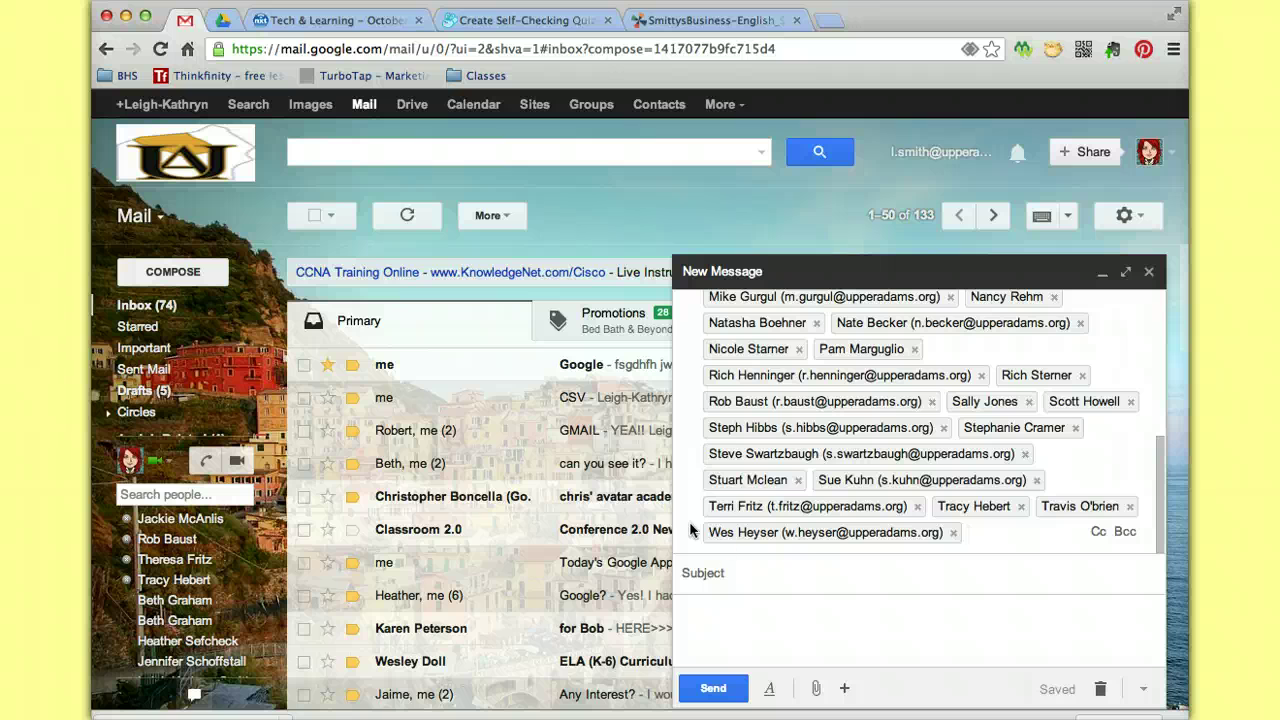
Remove seven teachers from the recipients, then discard the draft.
mouse_move(800, 488)
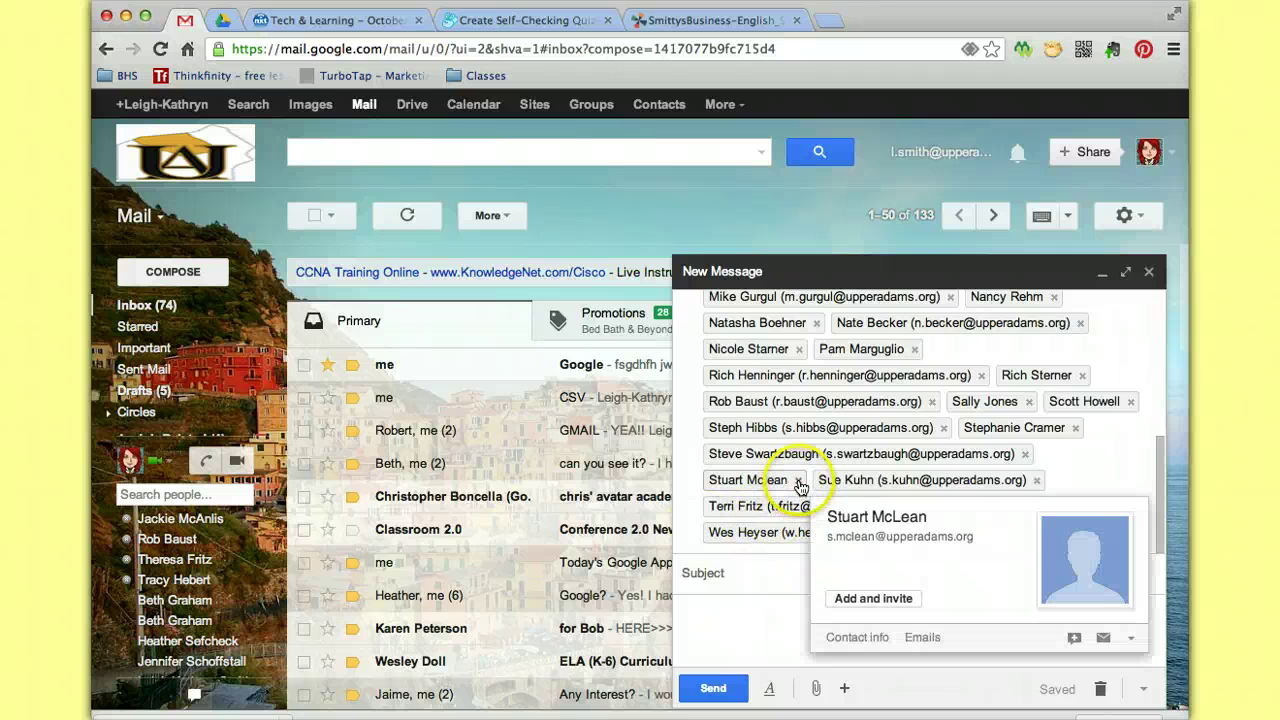
click(800, 482)
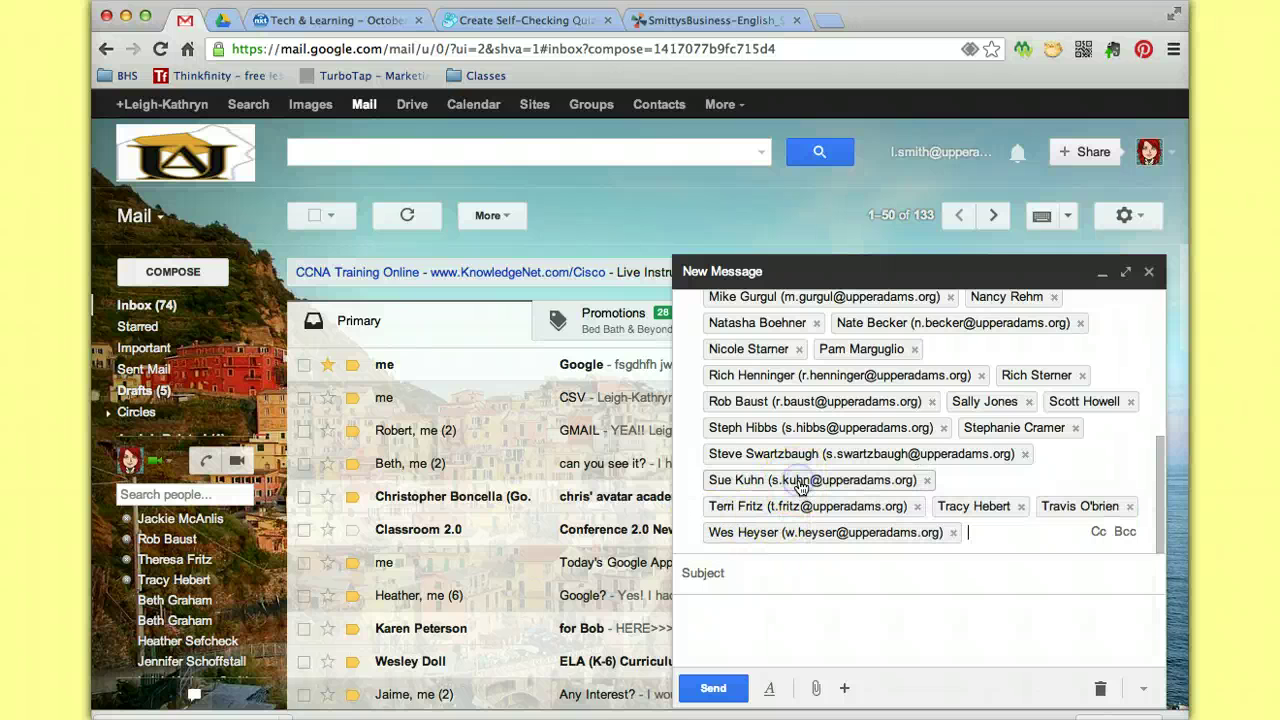
click(1027, 455)
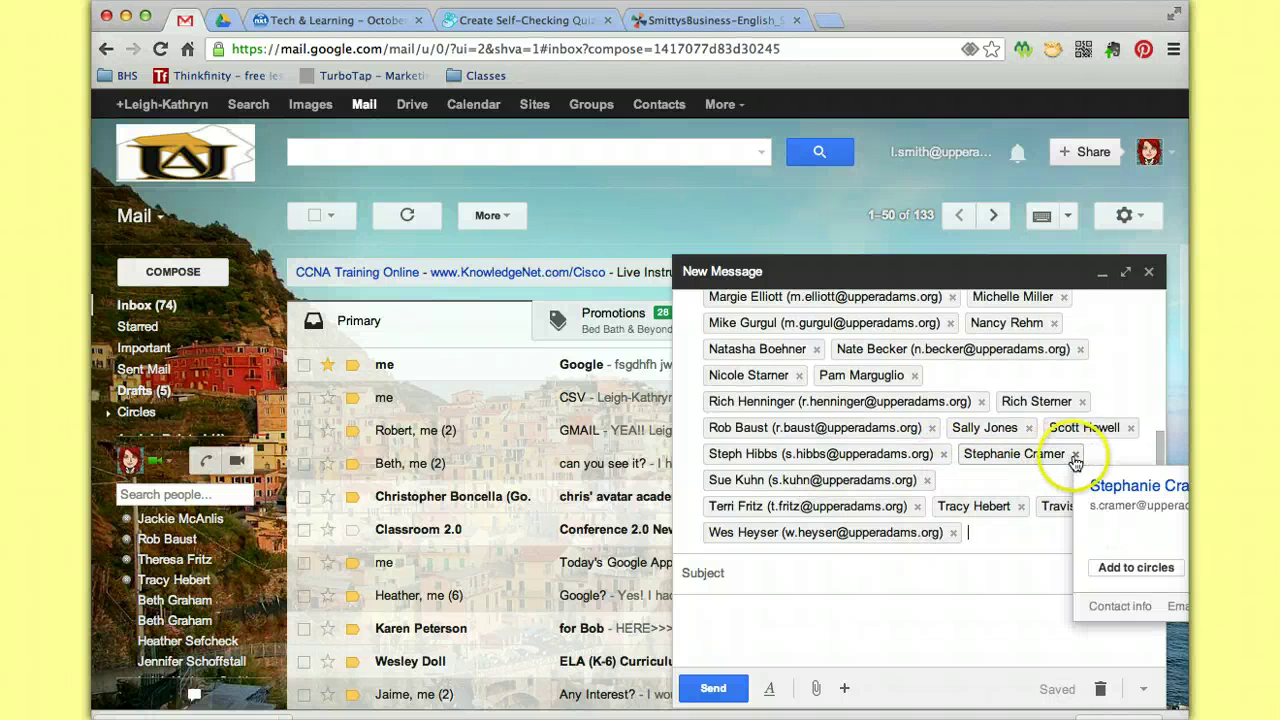
click(1076, 455)
click(1132, 428)
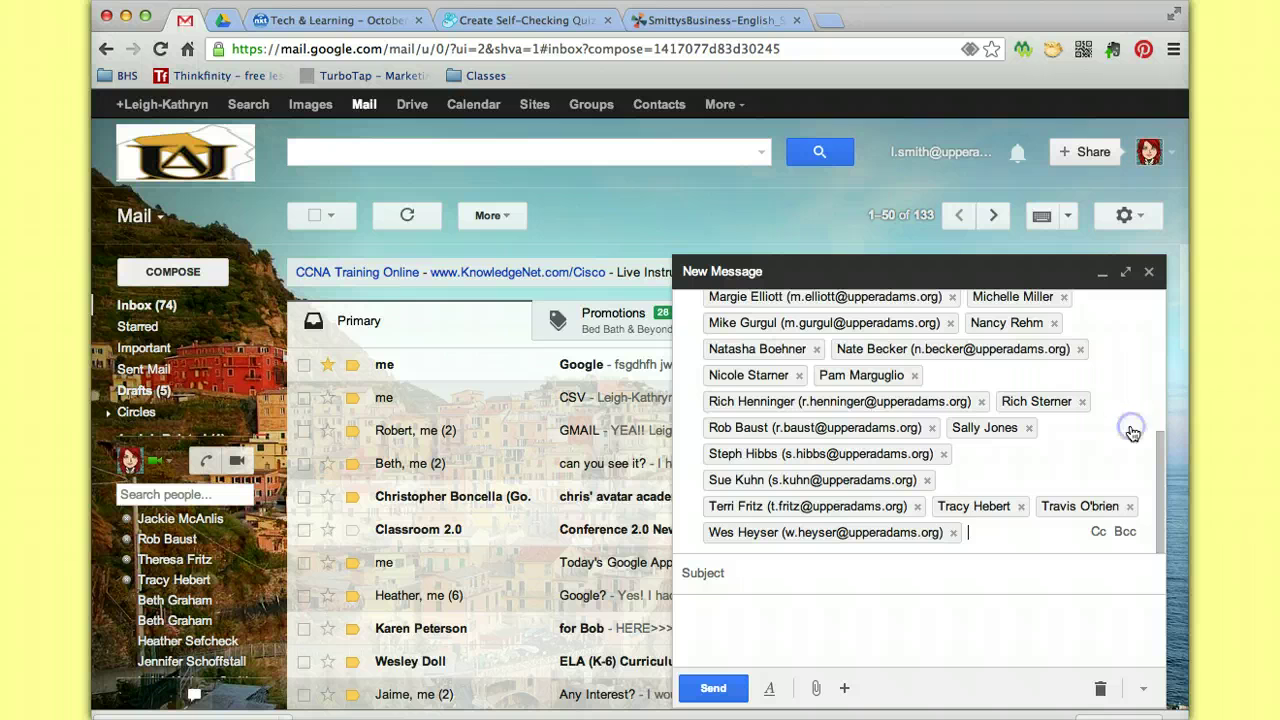
click(1082, 401)
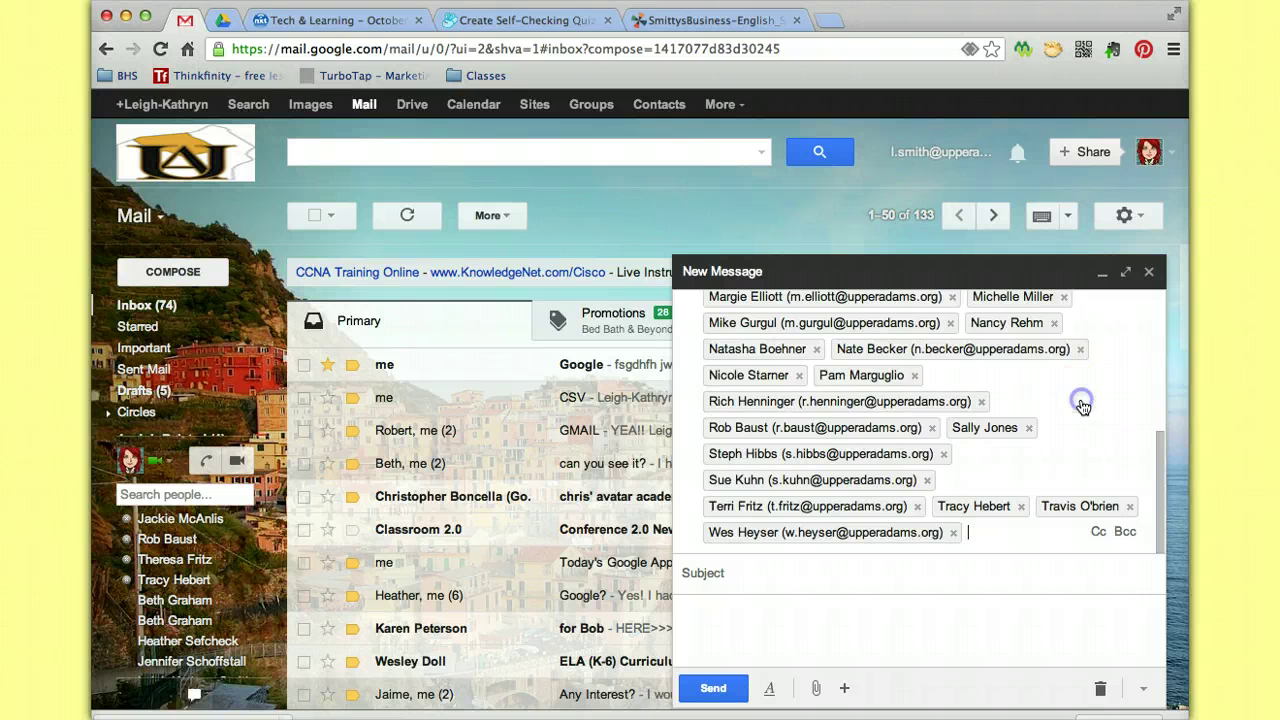
click(953, 532)
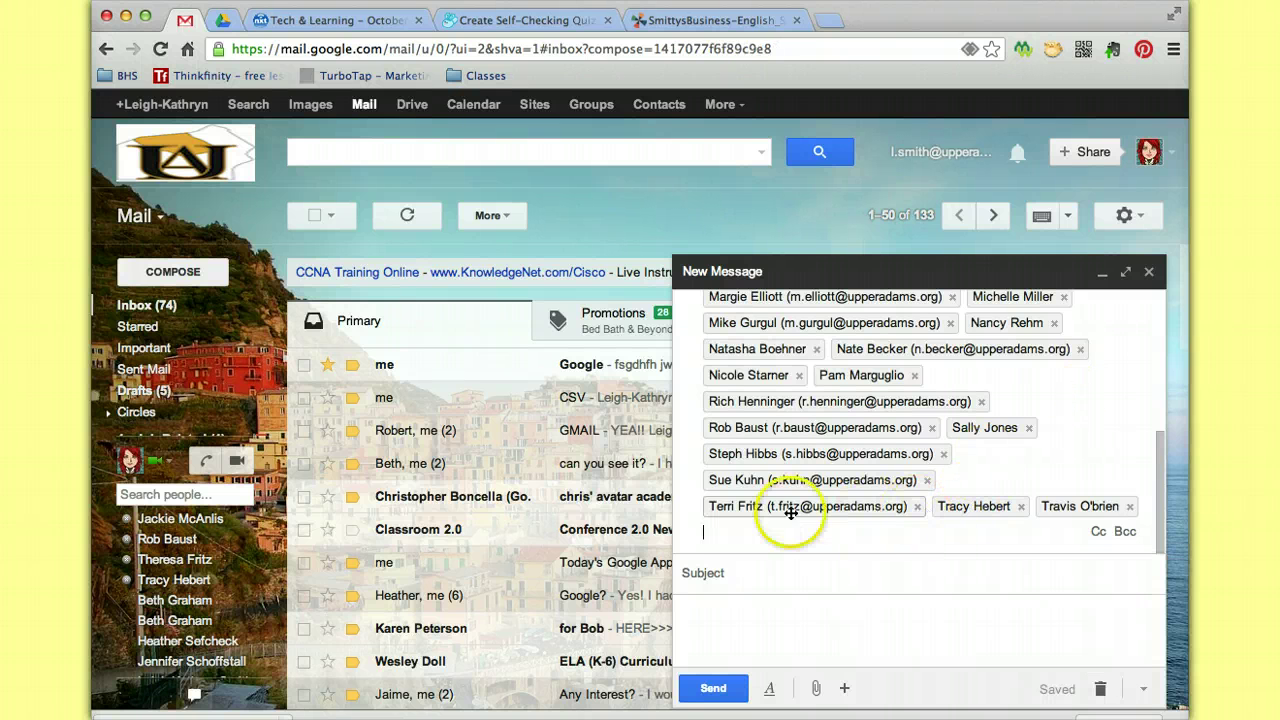
mouse_move(870, 518)
click(918, 507)
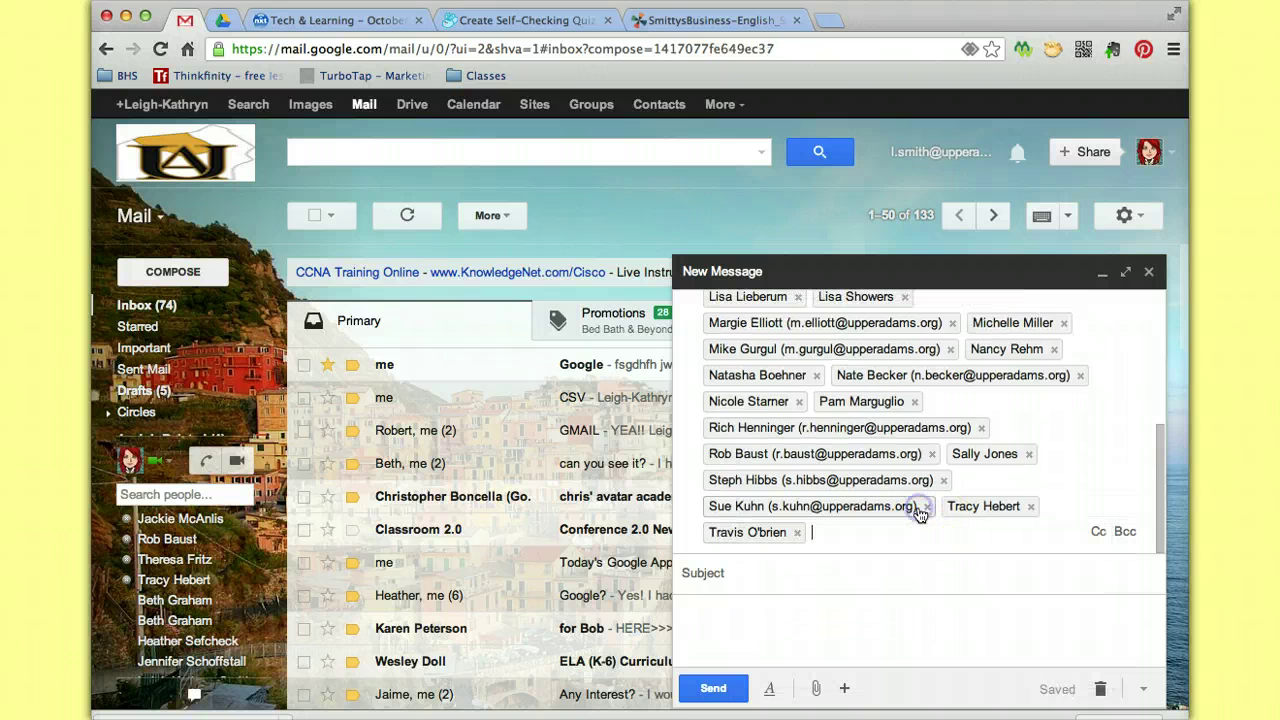
mouse_move(920, 512)
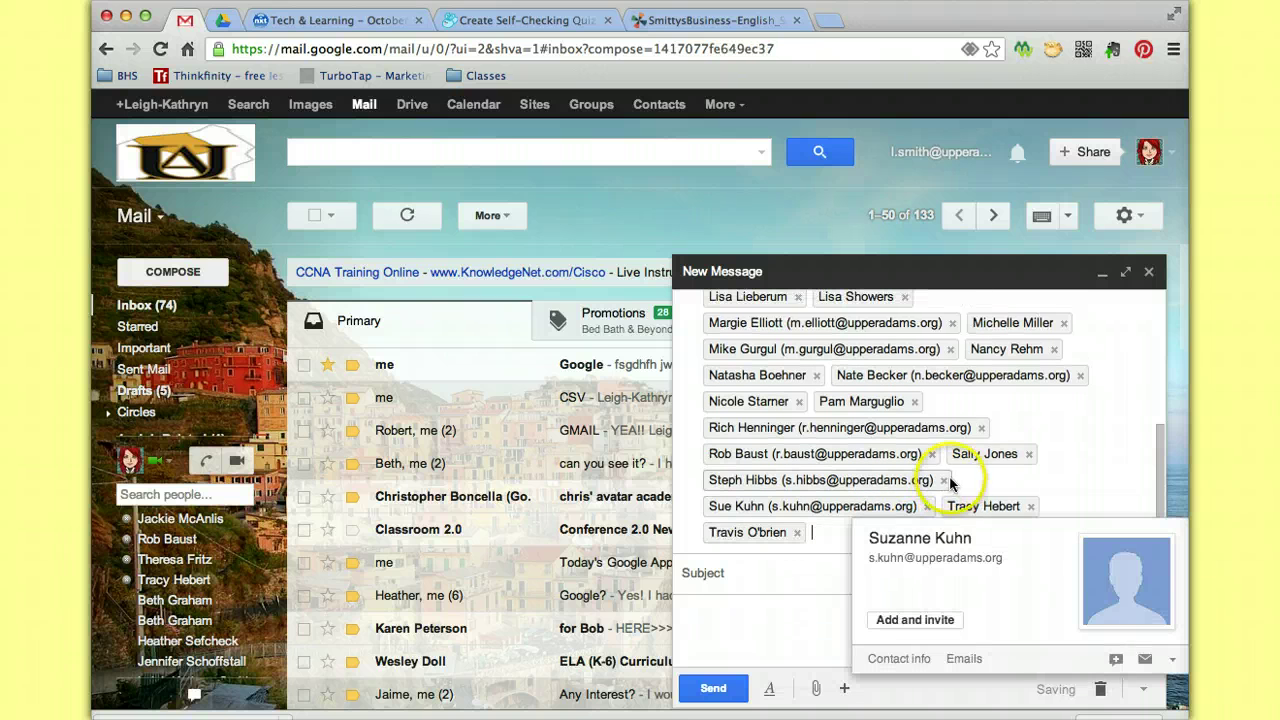
mouse_move(1015, 453)
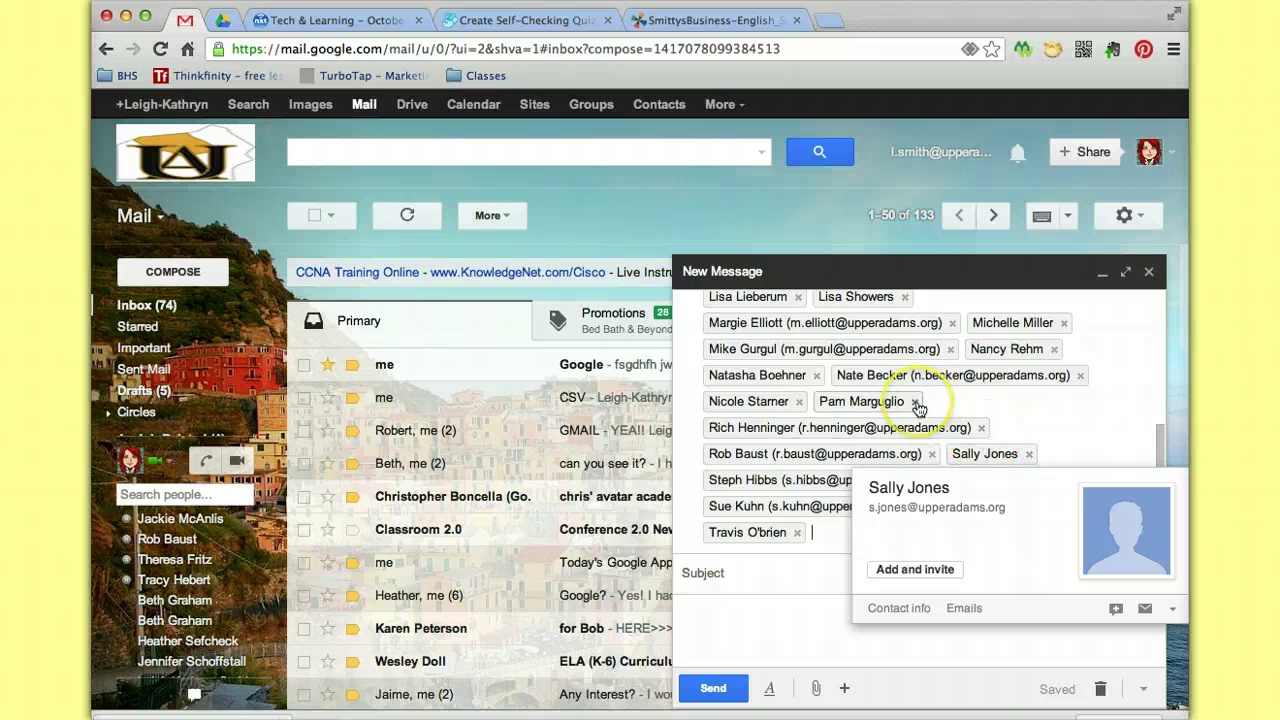
mouse_move(914, 401)
scroll(912, 410, up, 5)
scroll(870, 445, down, 5)
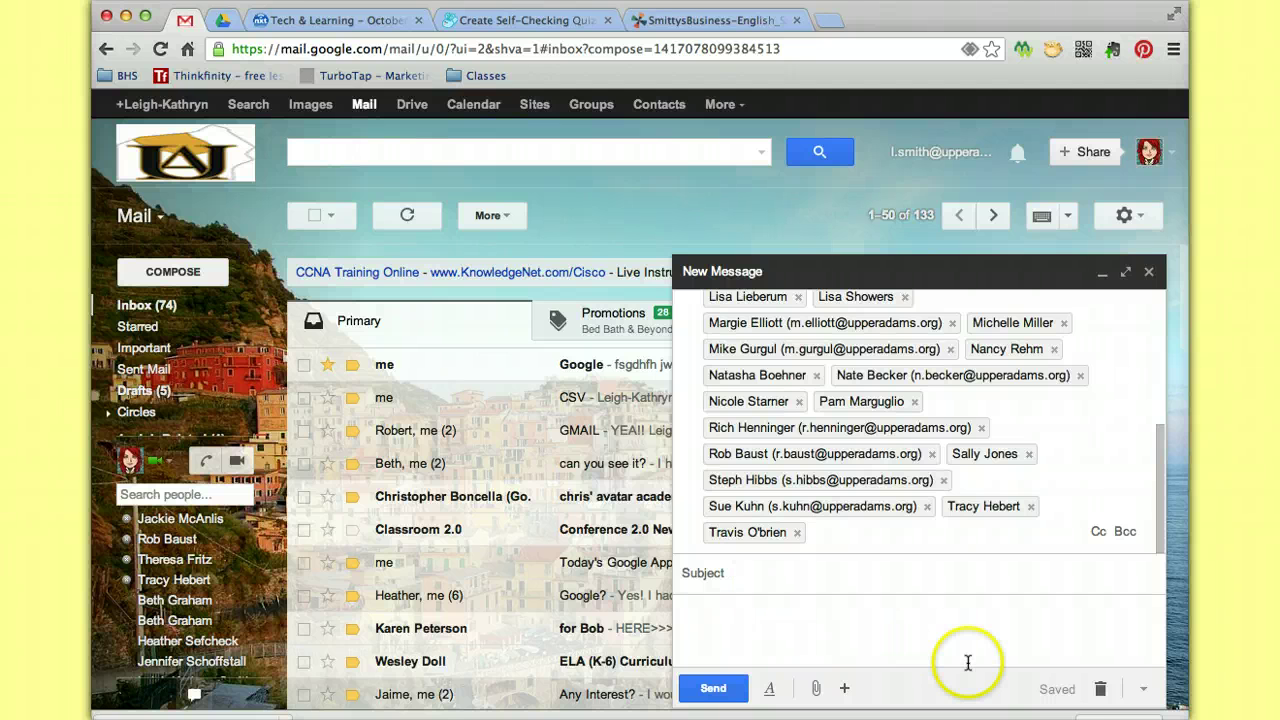
click(1100, 688)
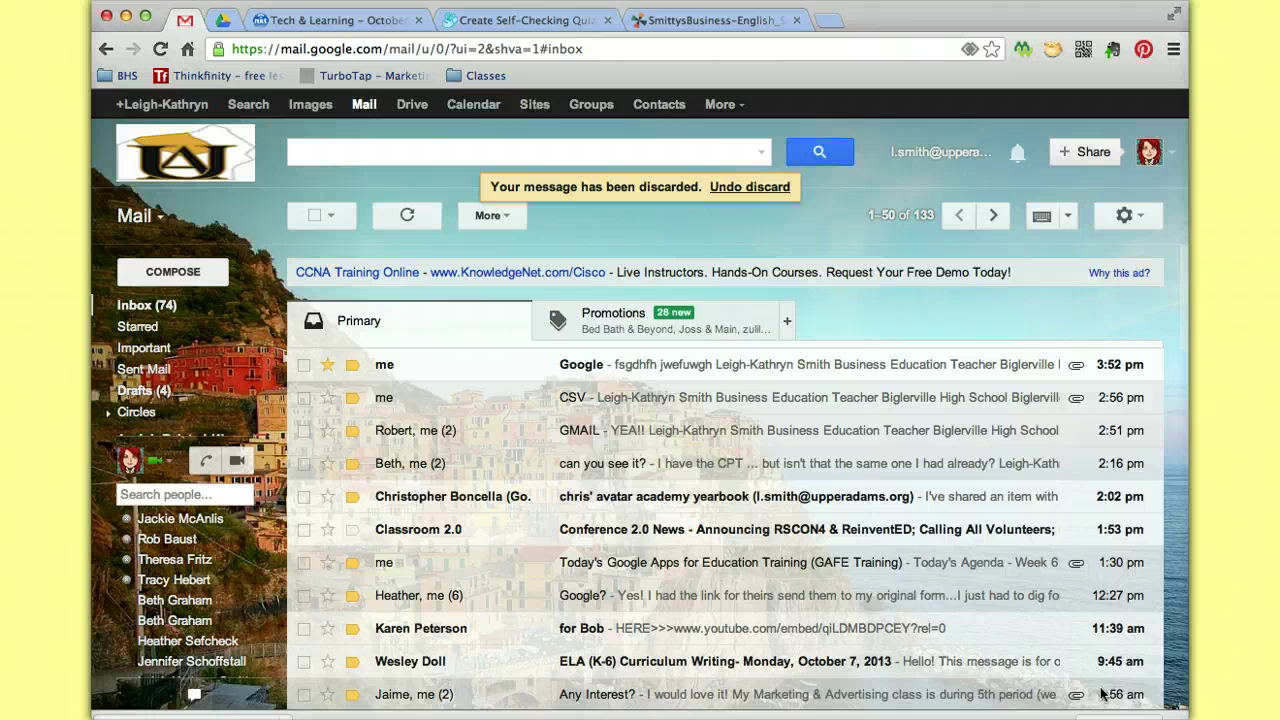